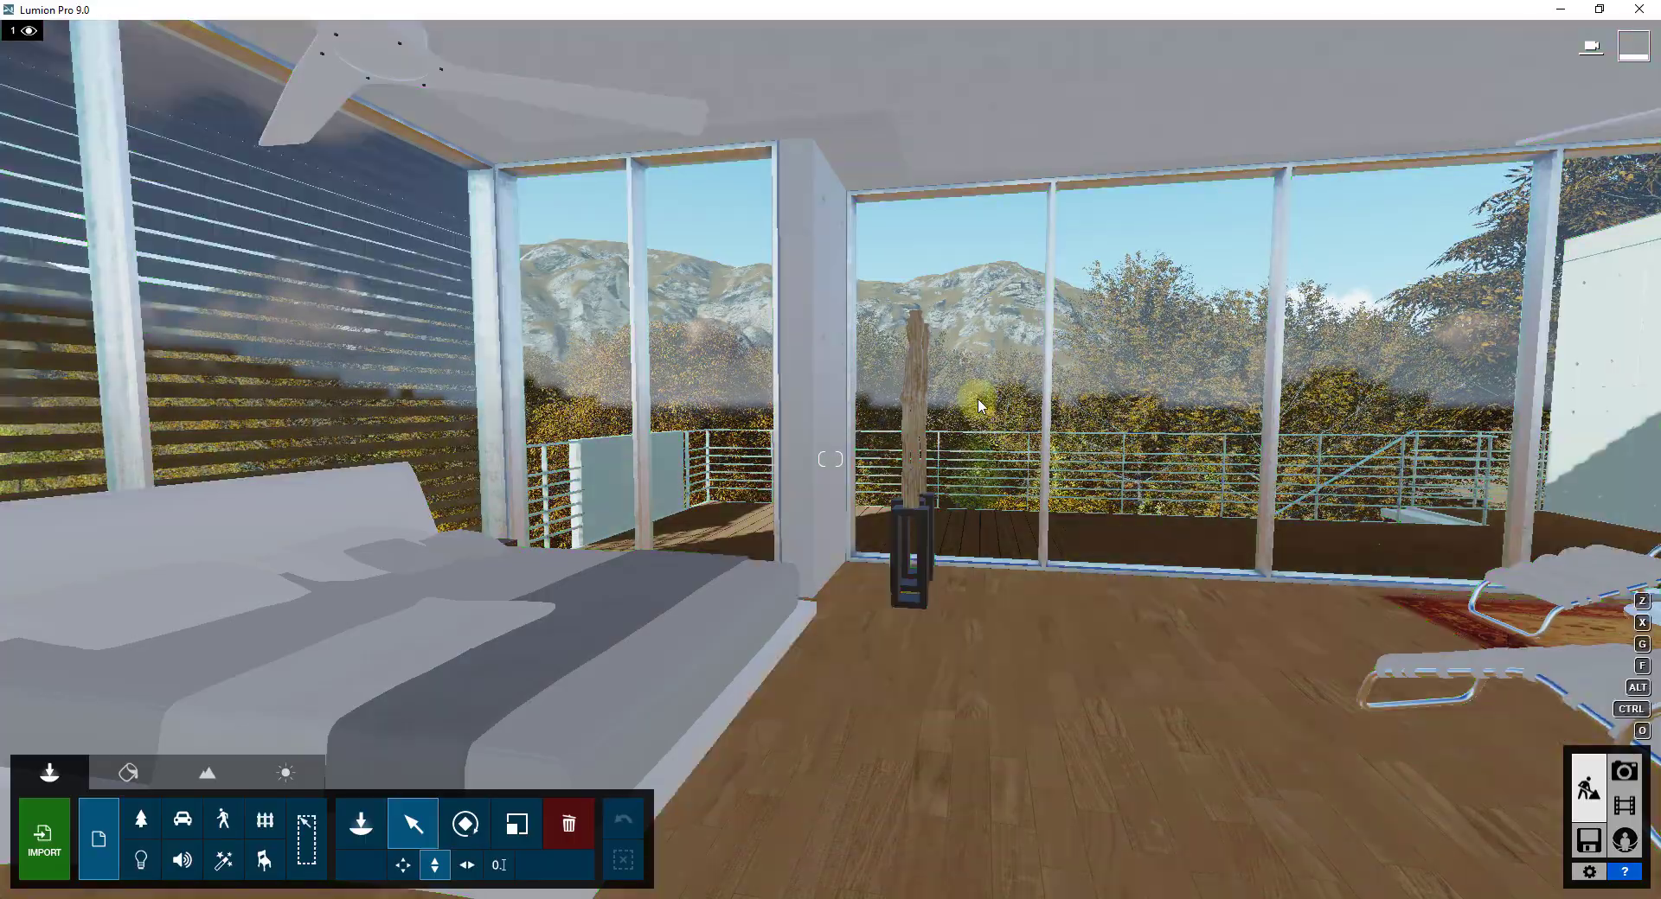
- Switch to the browser and look through the Lumion blog post "Building a sense of place: objects in Lumion 9"
right_drag(979, 403, 979, 396)
key(s)
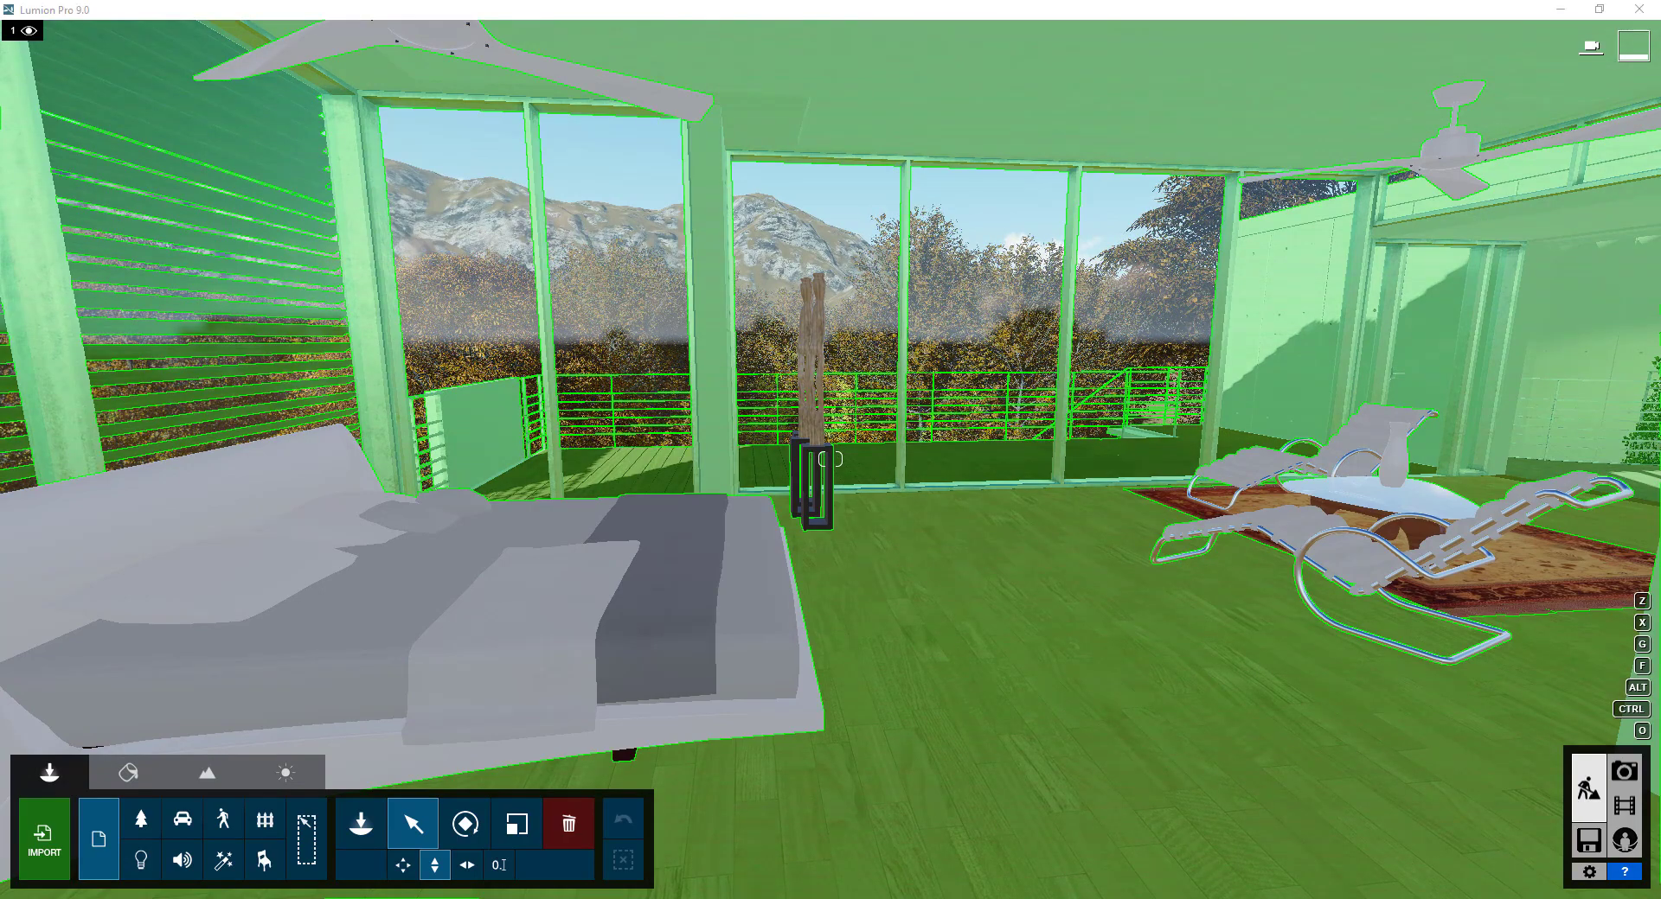
key(alt+Tab)
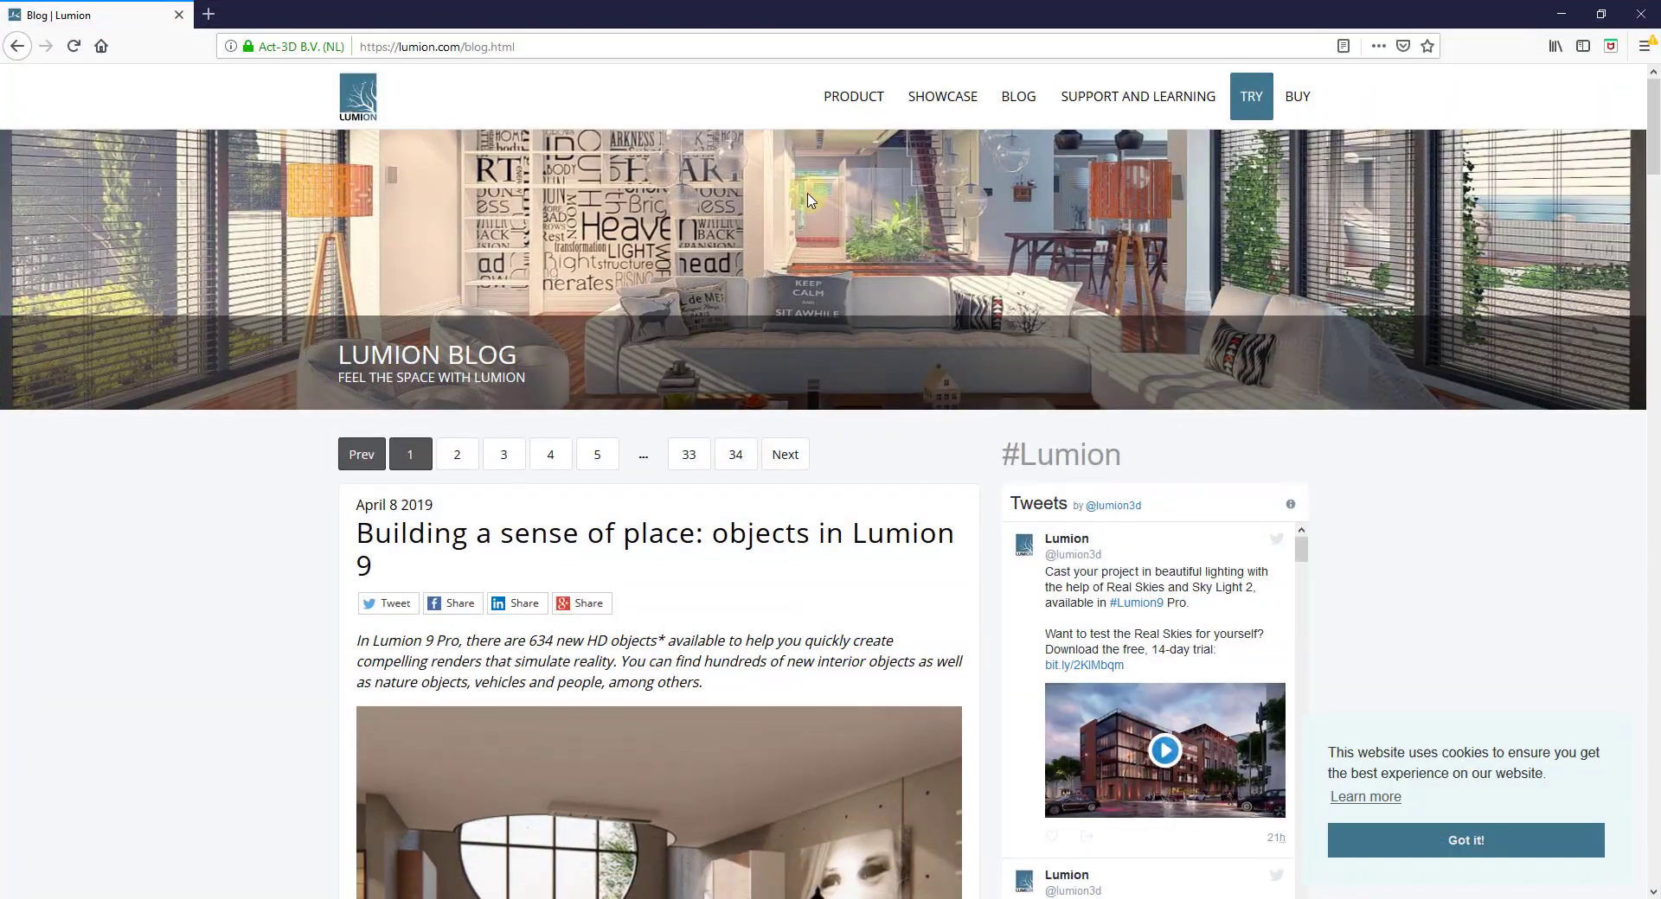
scroll(537, 564, down, 4)
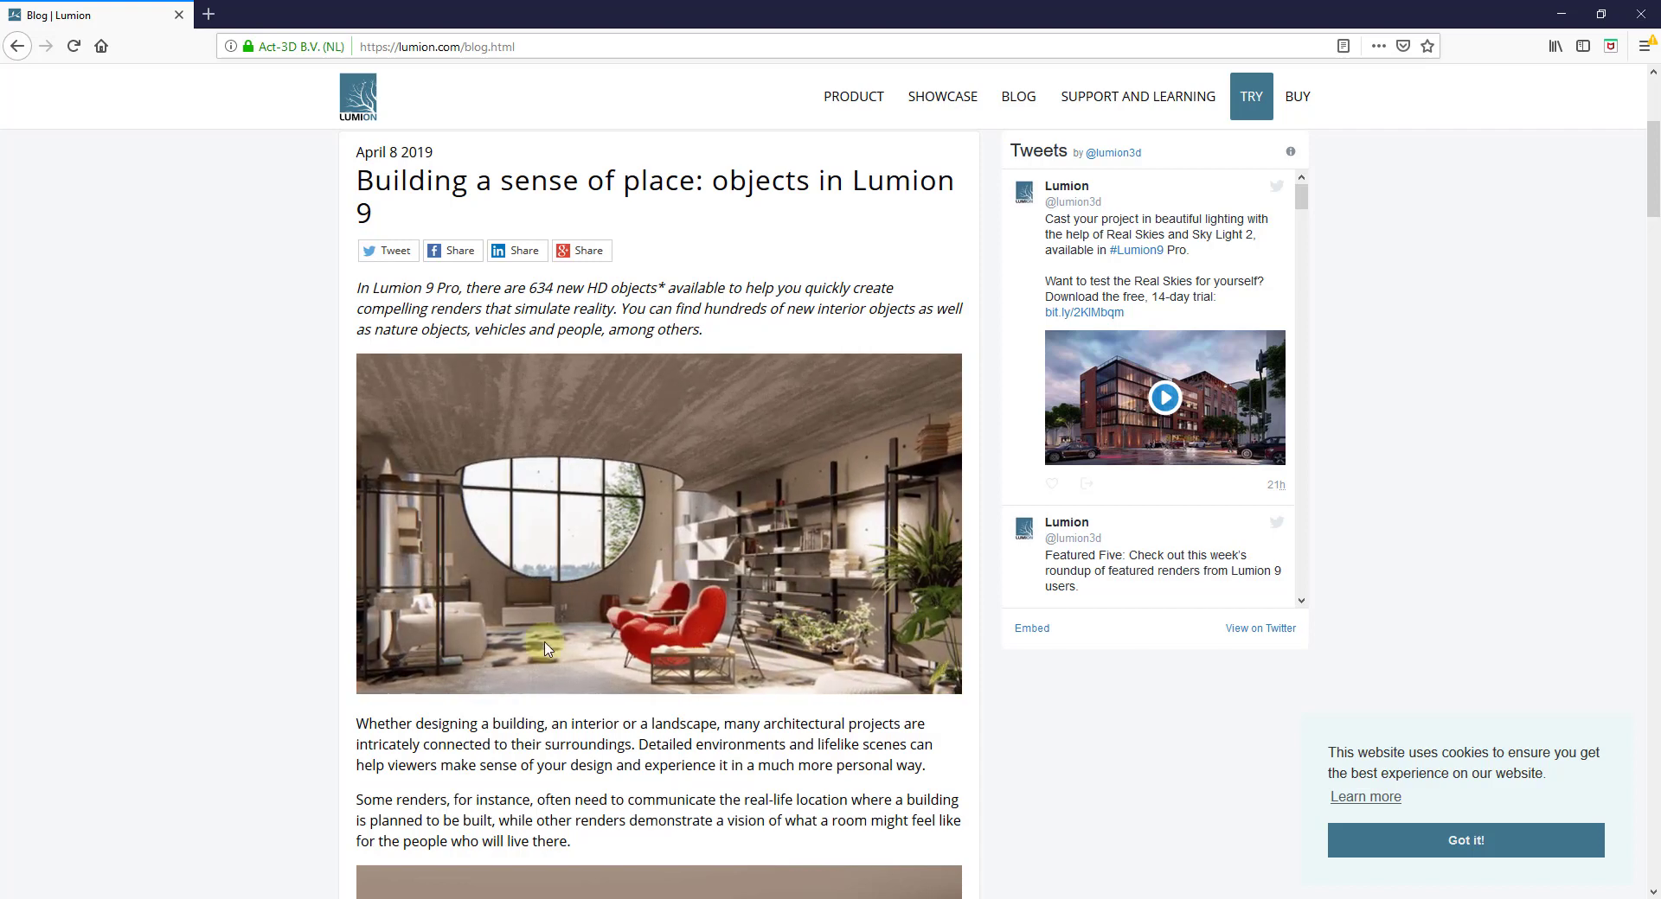
scroll(725, 508, down, 2)
scroll(725, 509, up, 2)
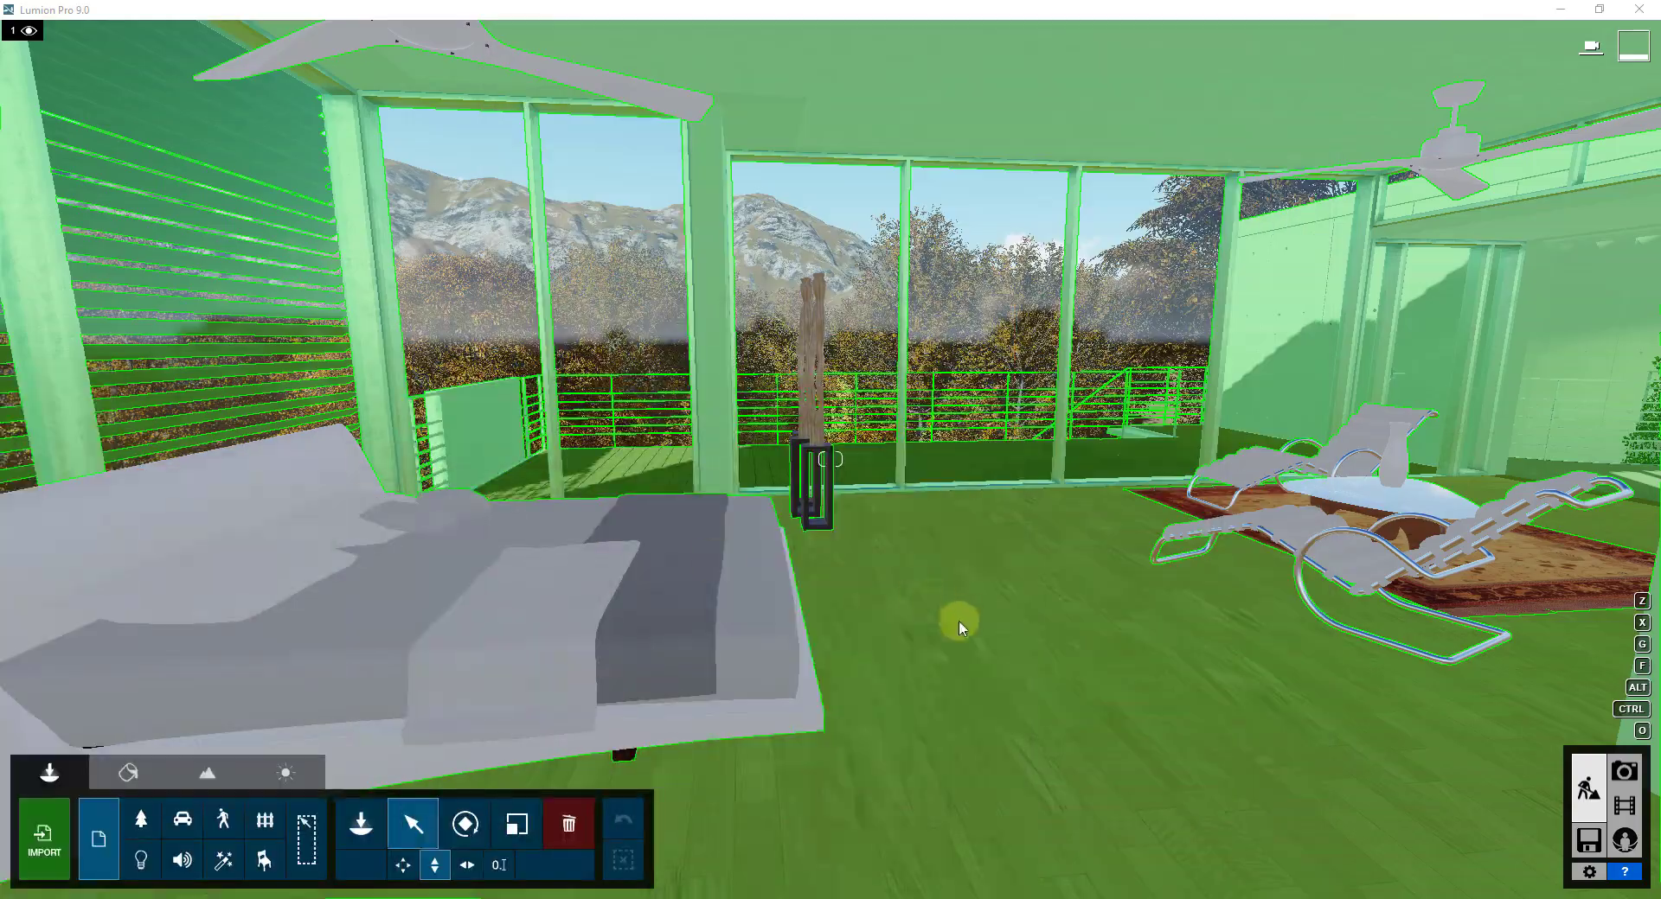
- Return to the Lumion bedroom scene and make the indoor object category active for selection
right_click(1098, 615)
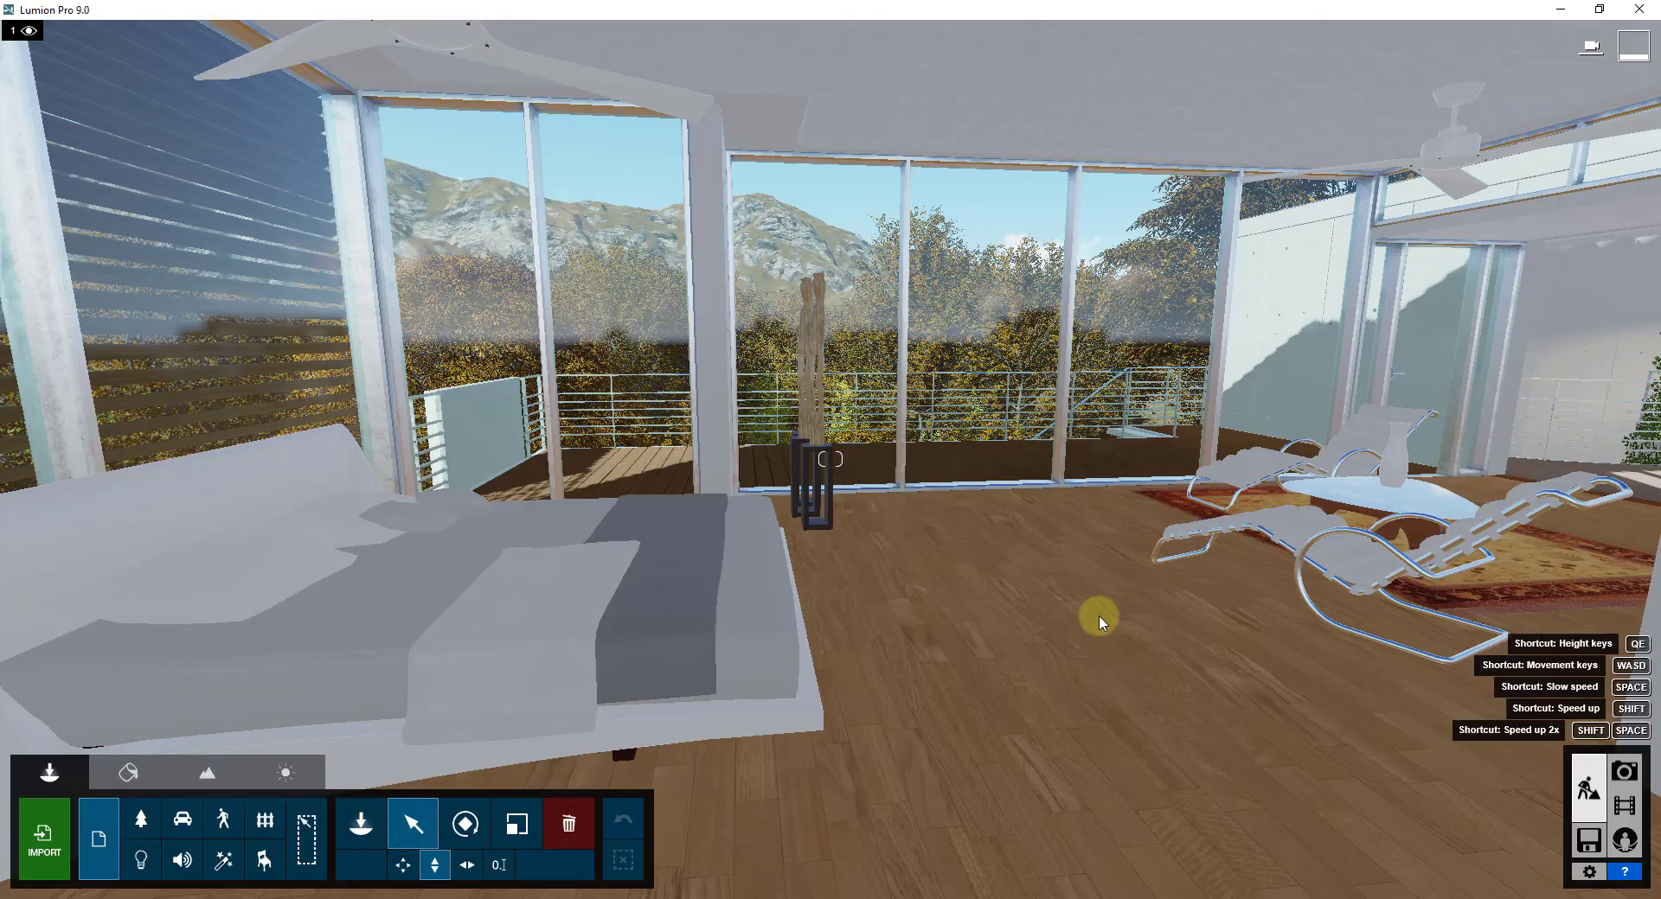
right_drag(1062, 599, 1056, 586)
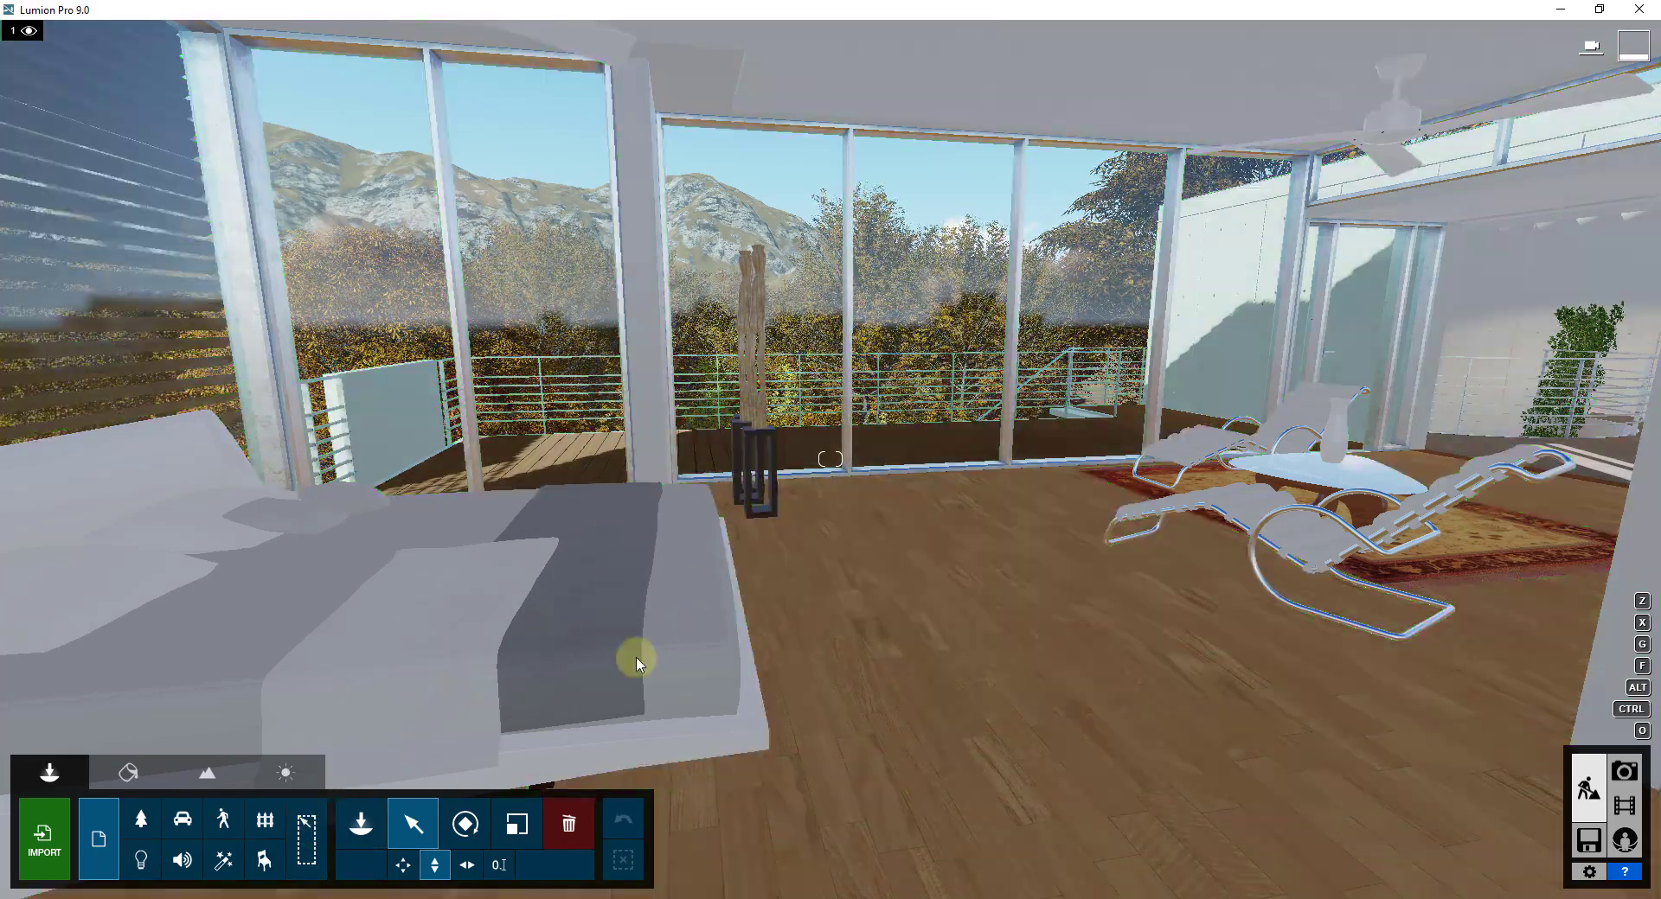
click(262, 861)
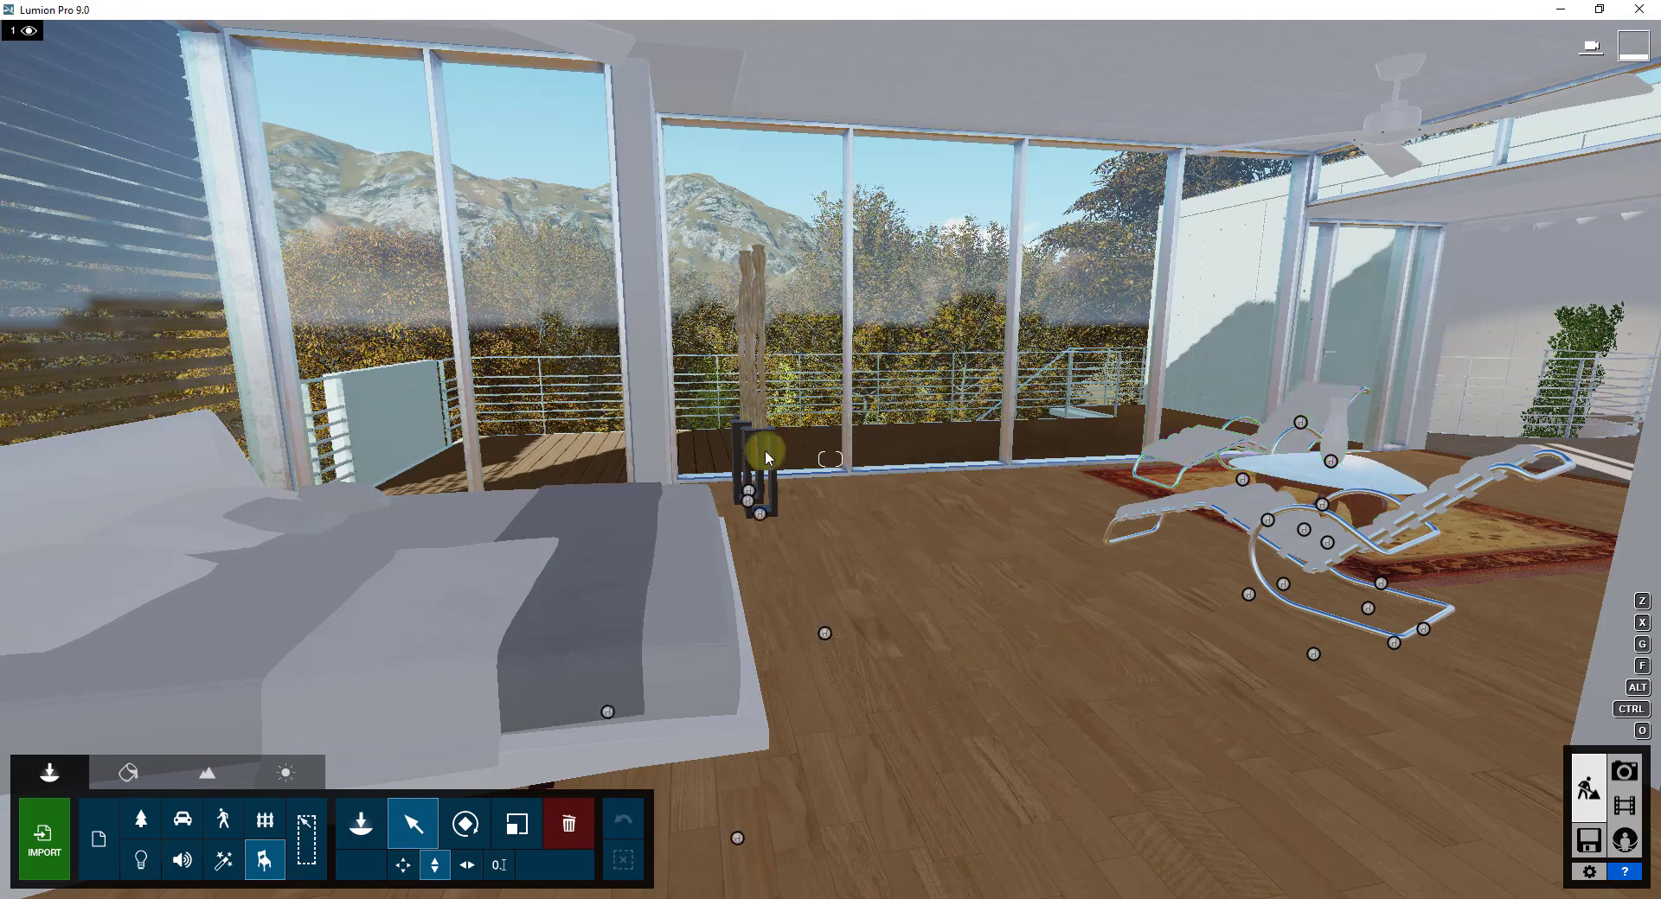
ctrl+click(747, 407)
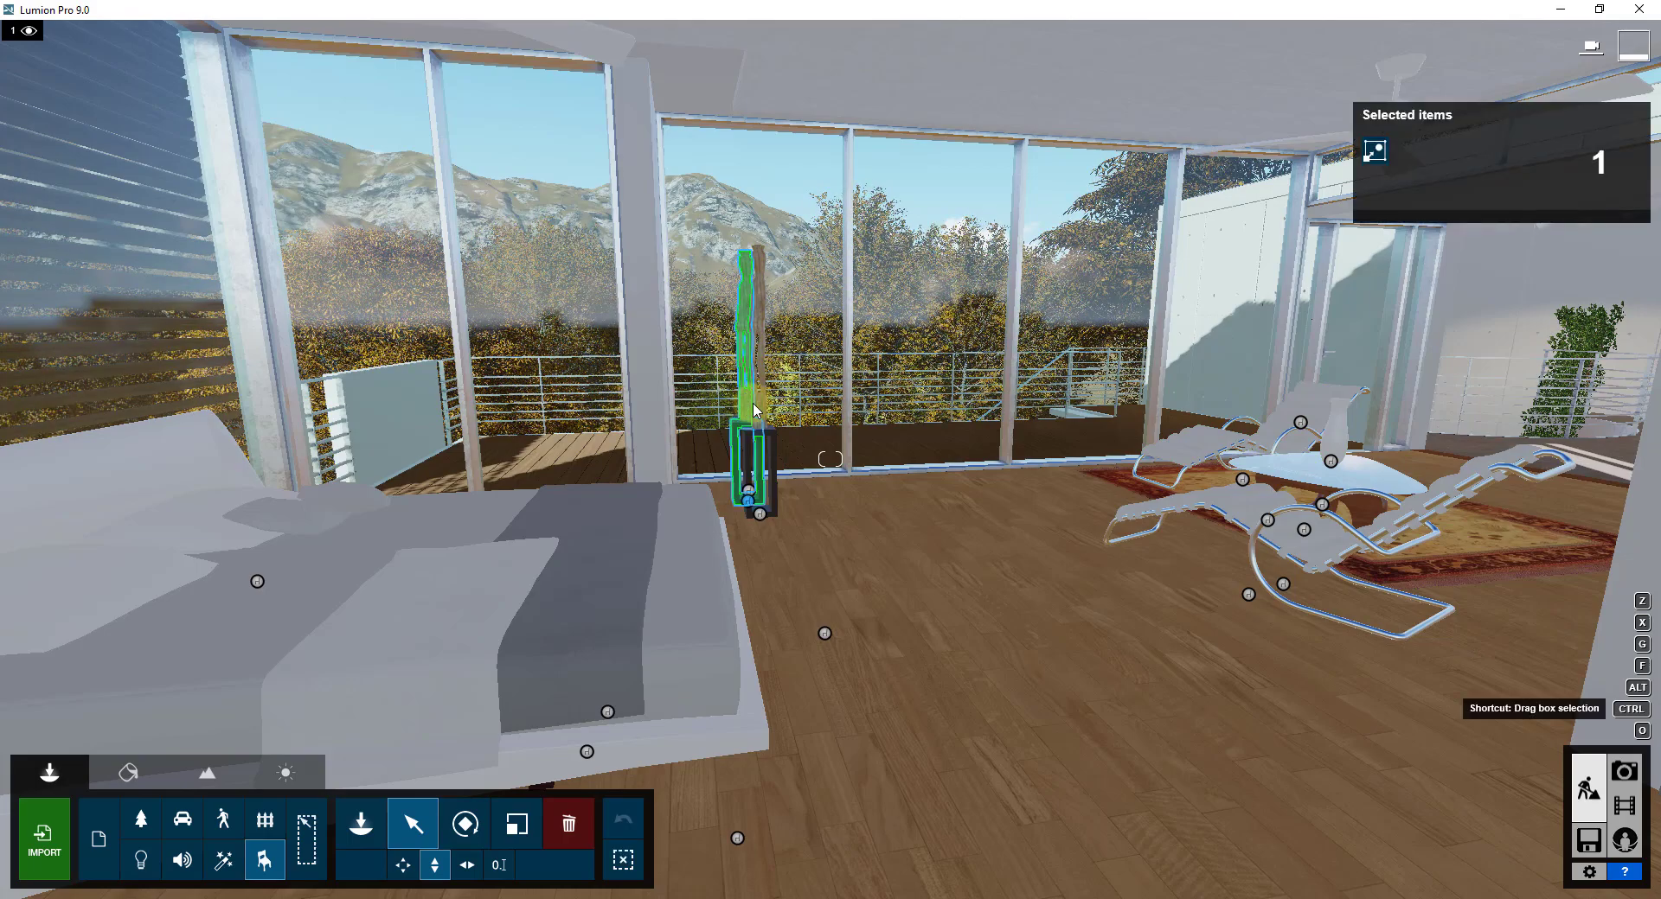
ctrl+click(1180, 471)
ctrl+click(1216, 448)
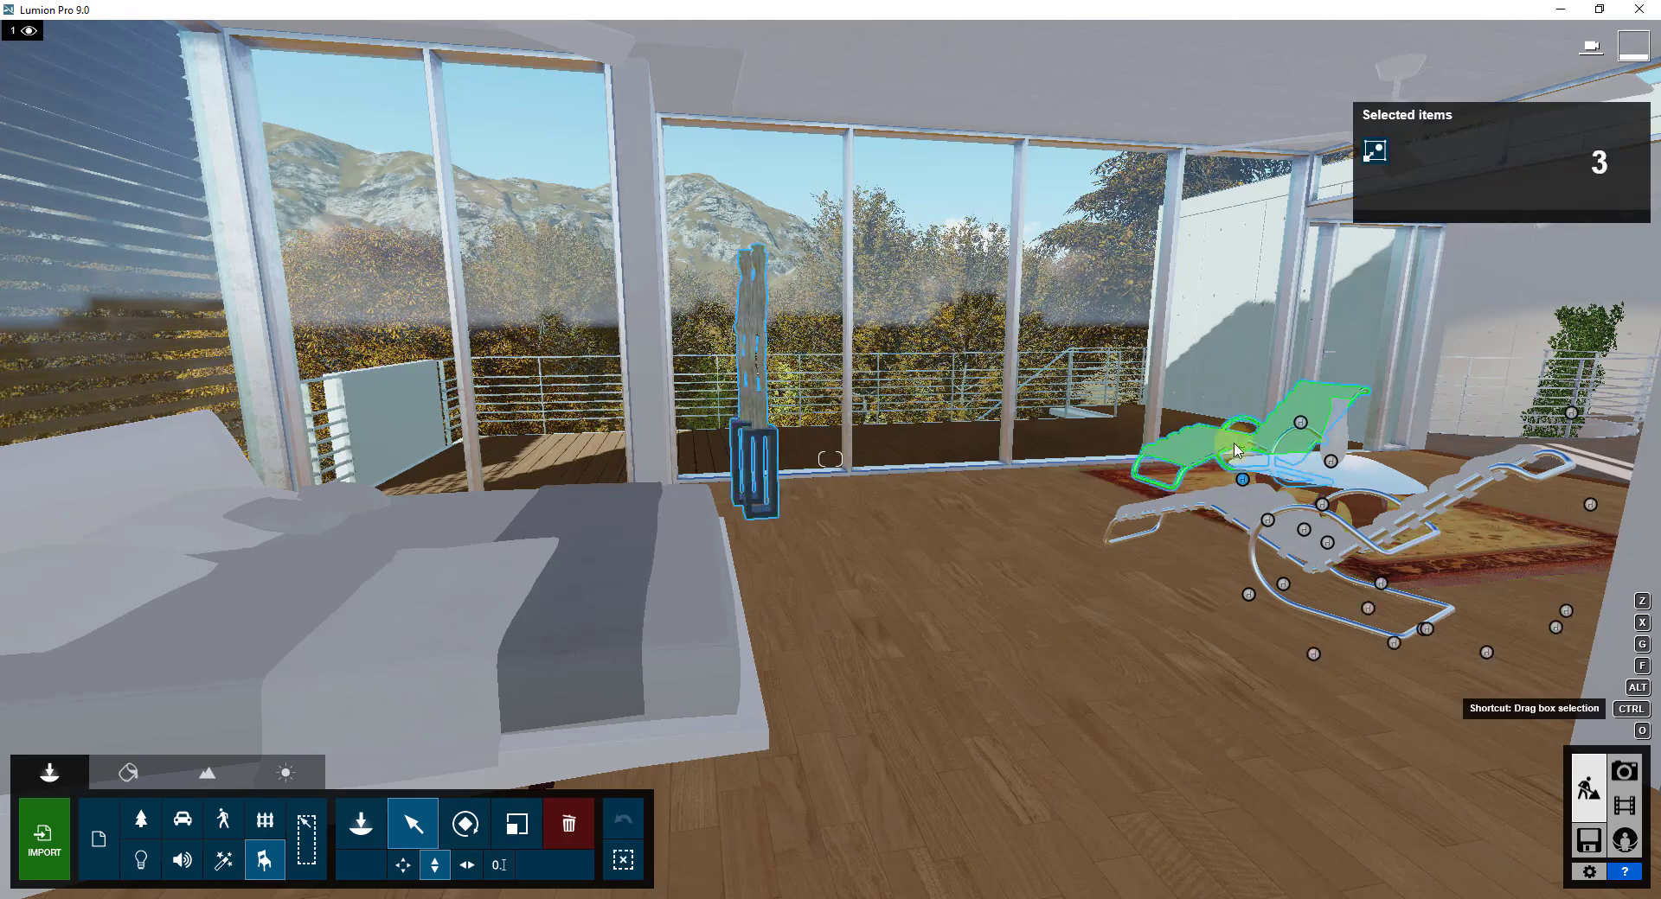
ctrl+click(1332, 463)
ctrl+click(1316, 480)
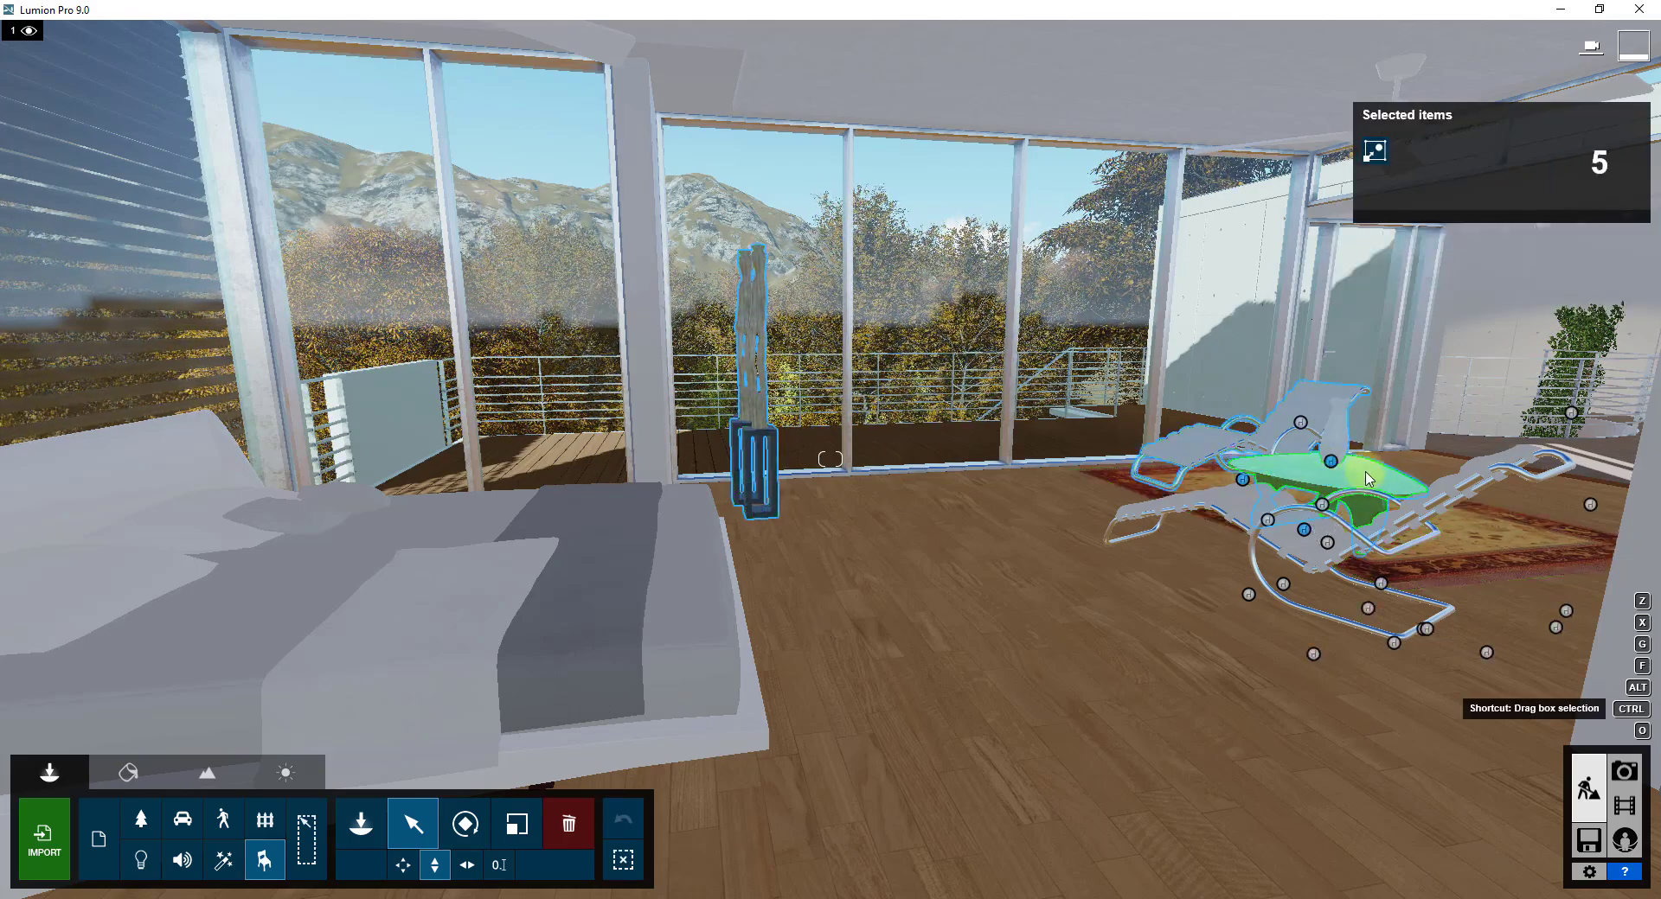
ctrl+click(1215, 511)
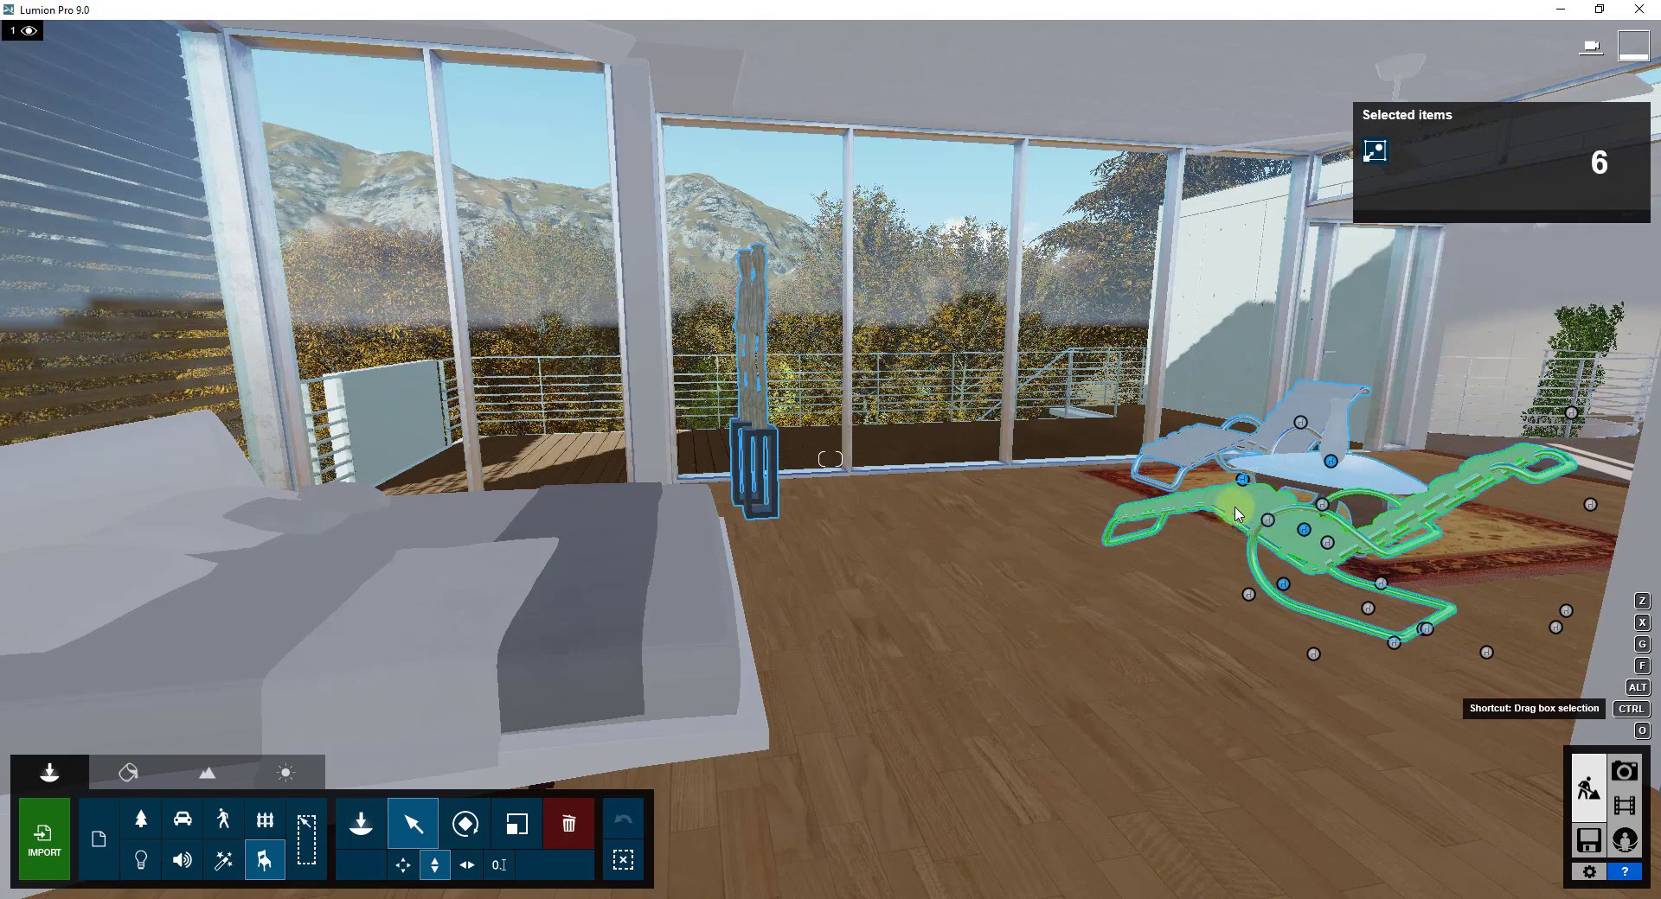
ctrl+click(1474, 550)
ctrl+click(411, 612)
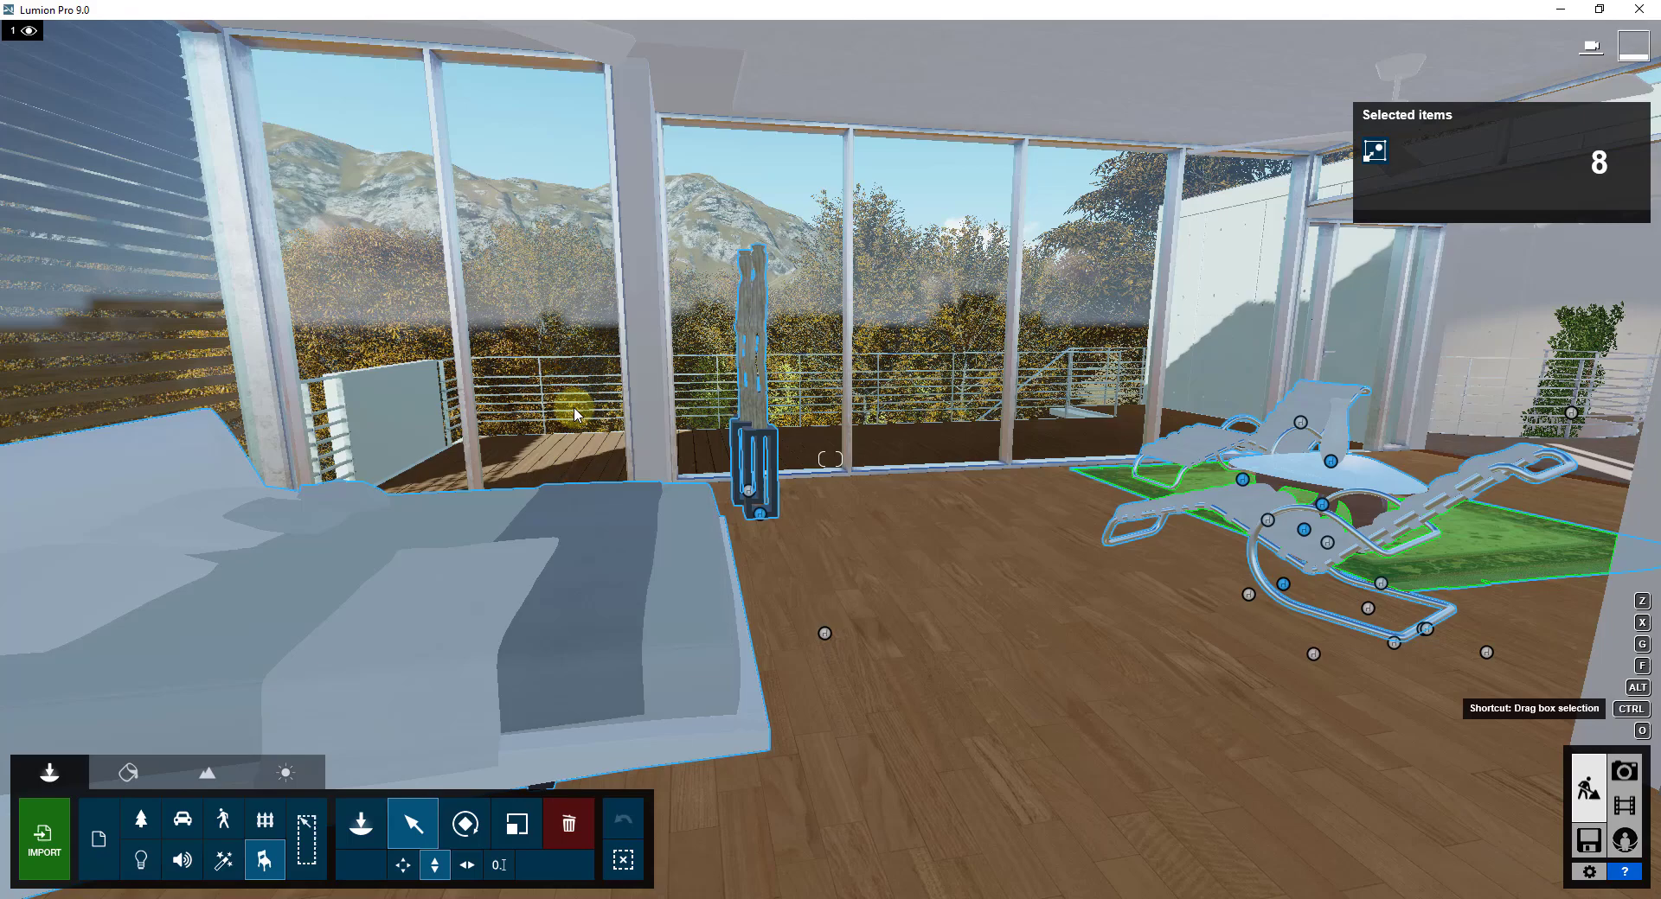
ctrl+click(752, 495)
ctrl+drag(991, 609, 1094, 671)
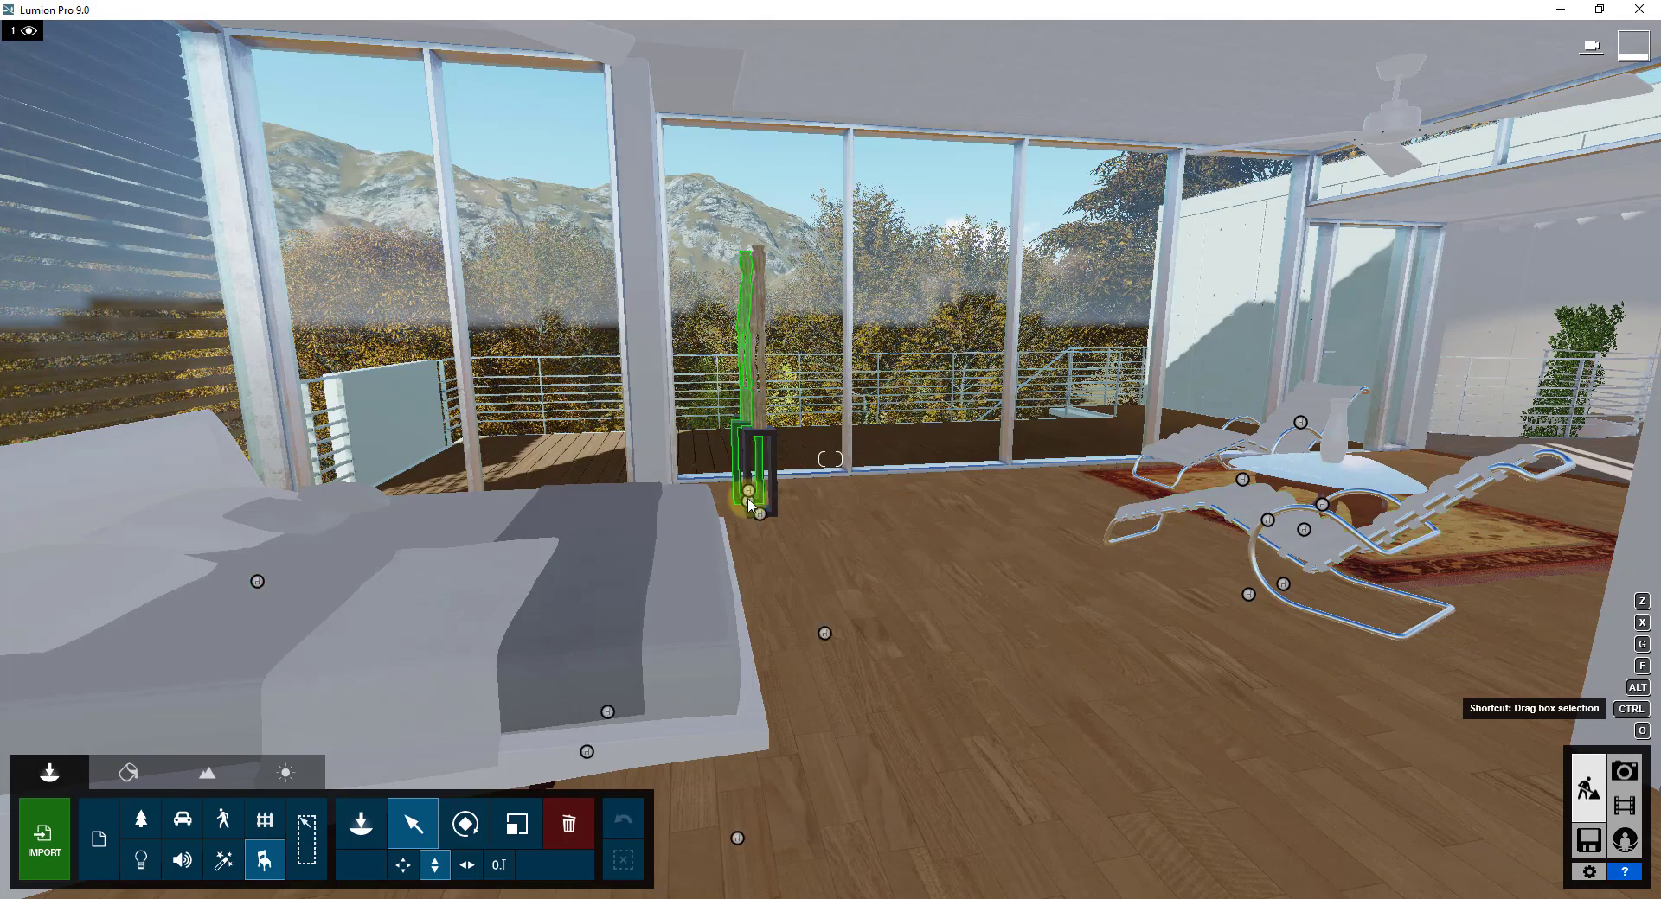
- Select the statuettes, bed, rug, coffee table, vase and lounge chairs together as one selection
ctrl+drag(724, 478, 785, 534)
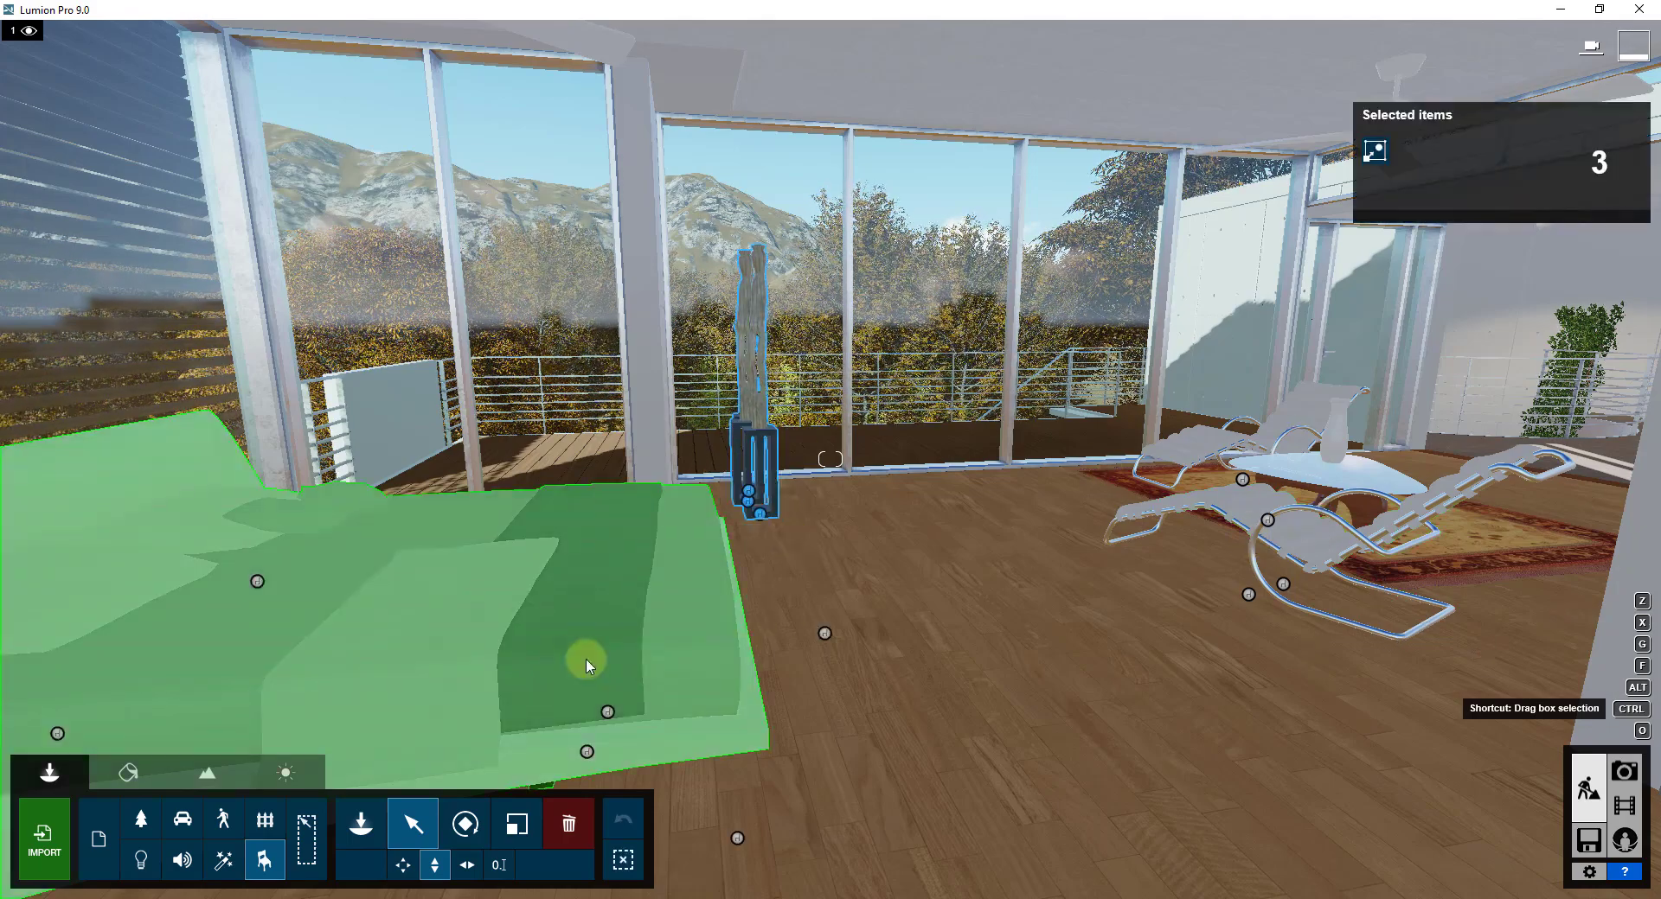
ctrl+click(257, 582)
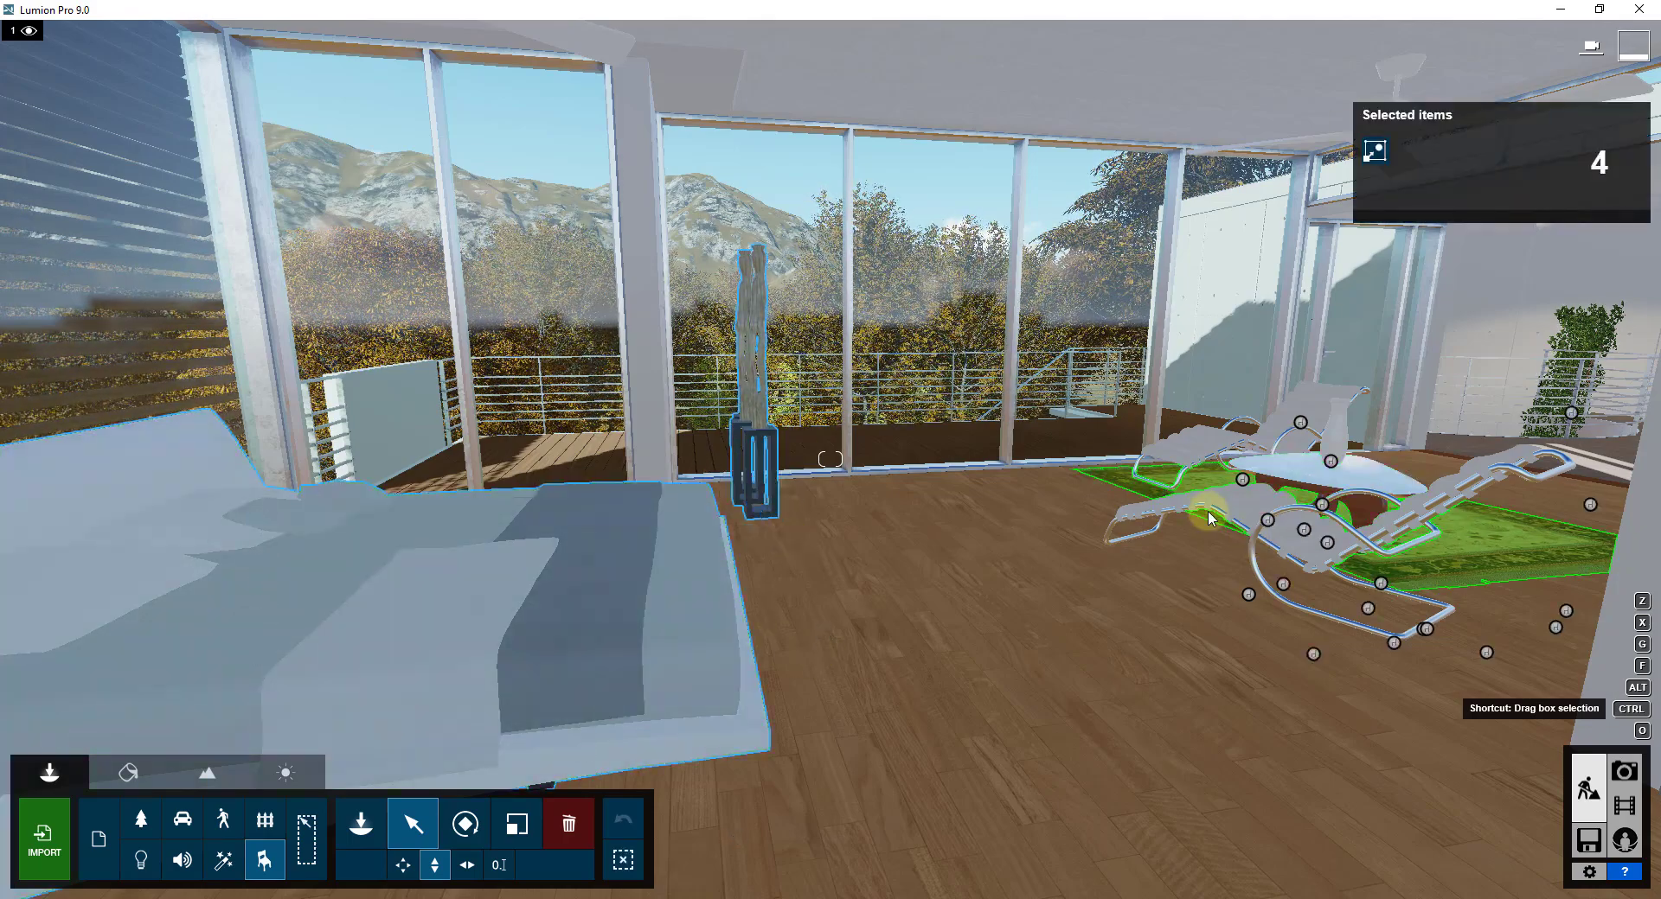
ctrl+click(1517, 541)
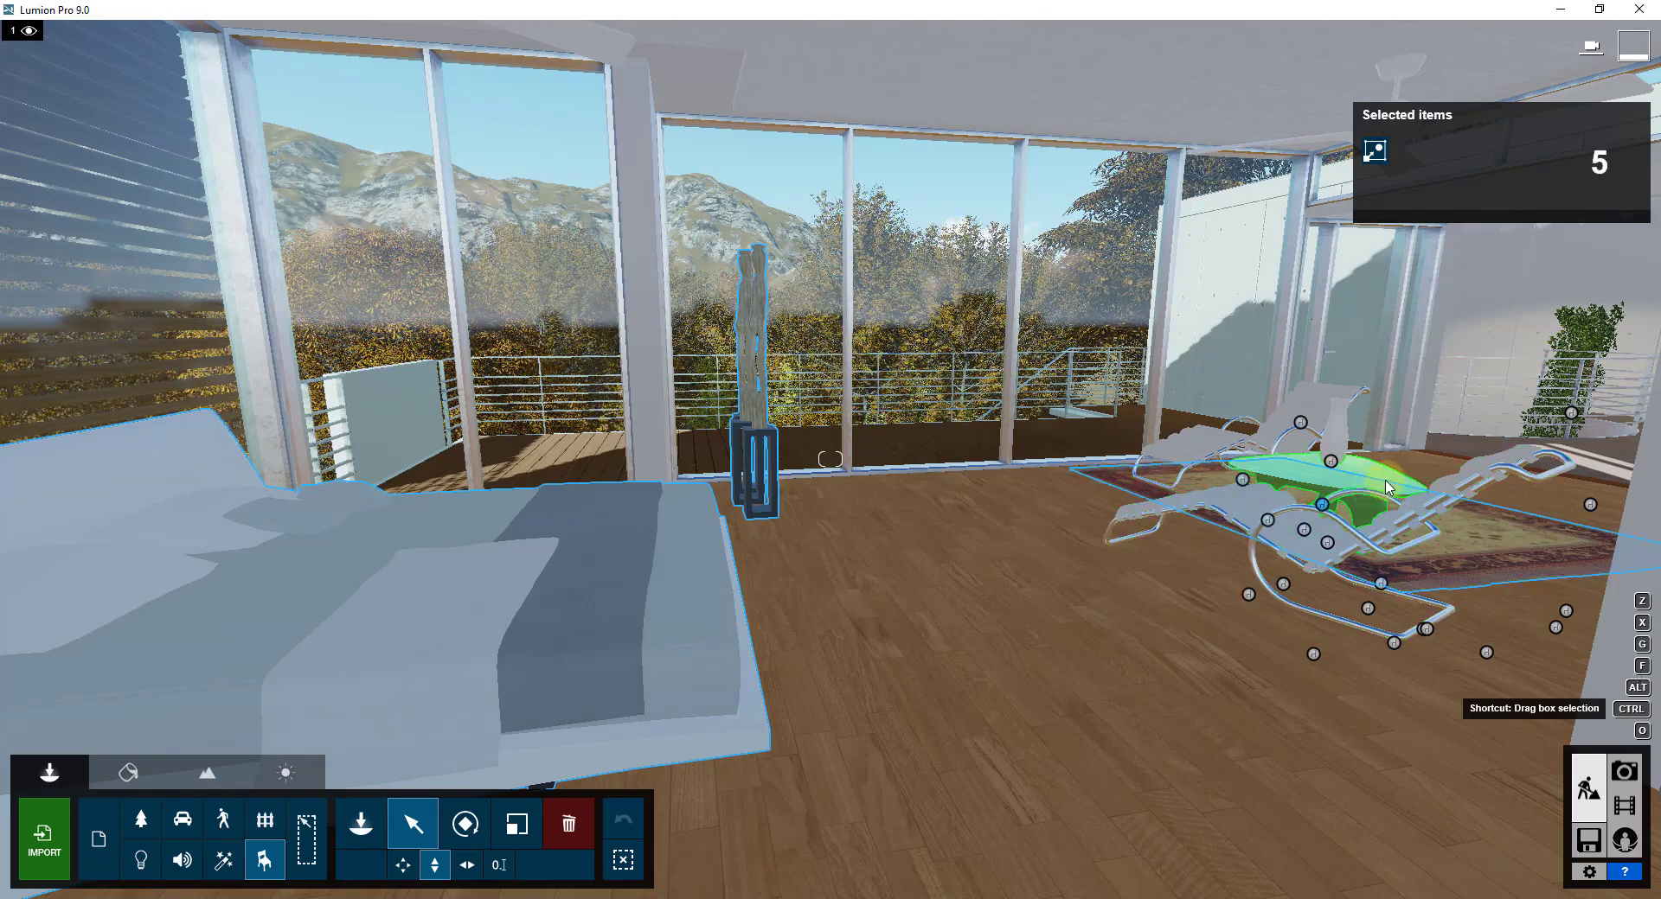
ctrl+click(1370, 469)
ctrl+click(1312, 405)
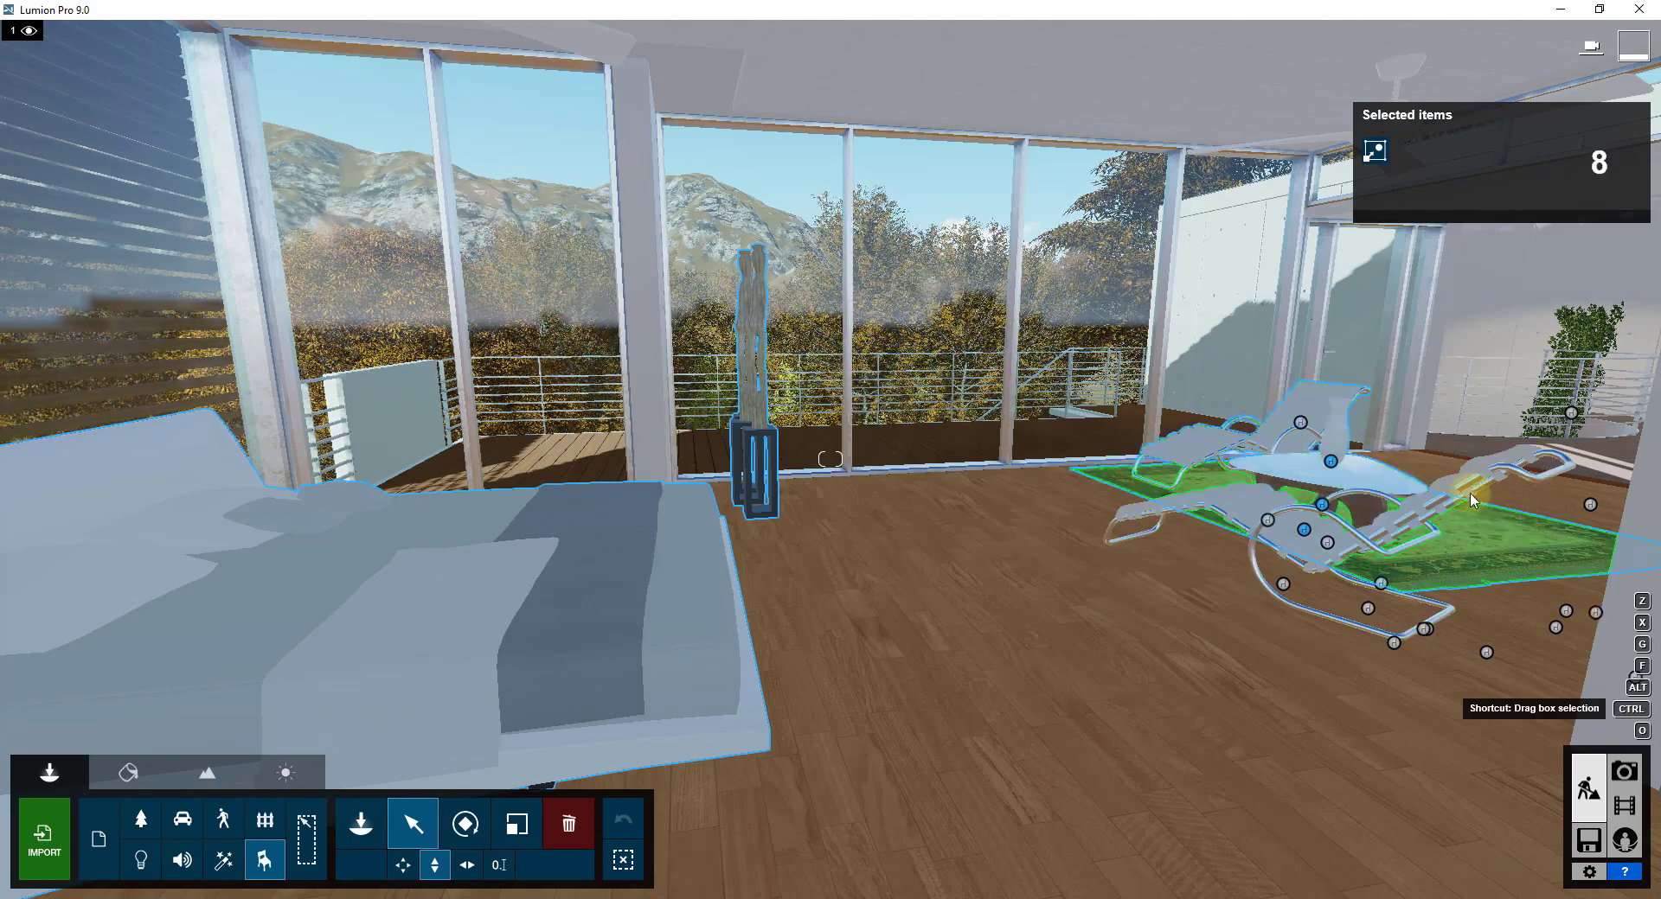
ctrl+click(1475, 479)
click(759, 481)
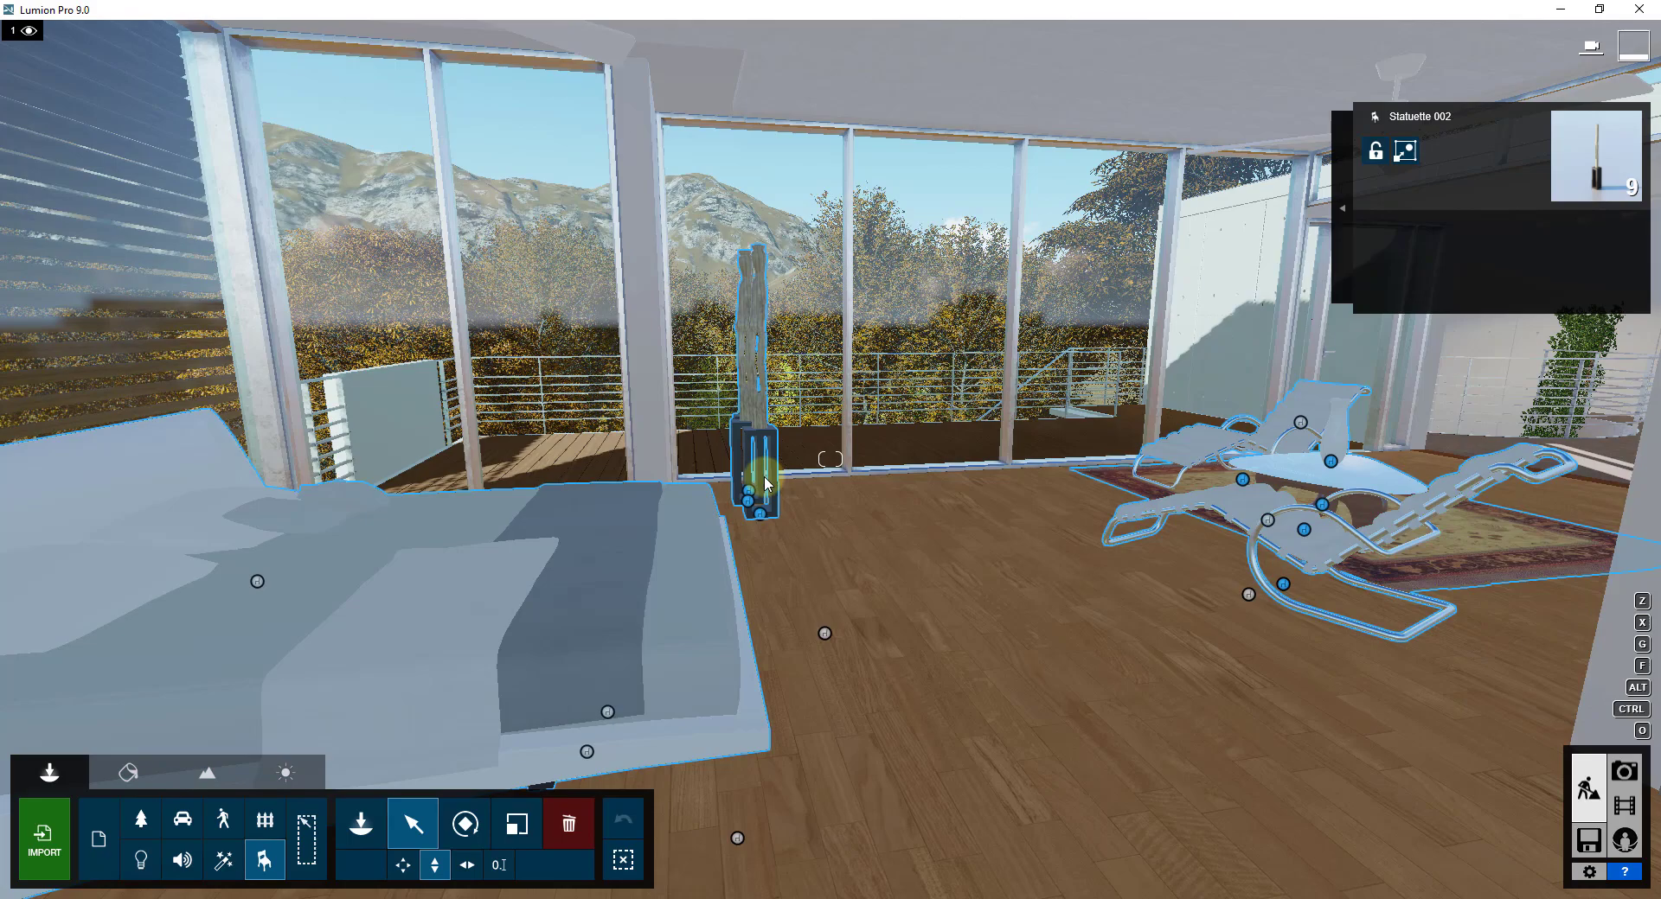
click(1342, 204)
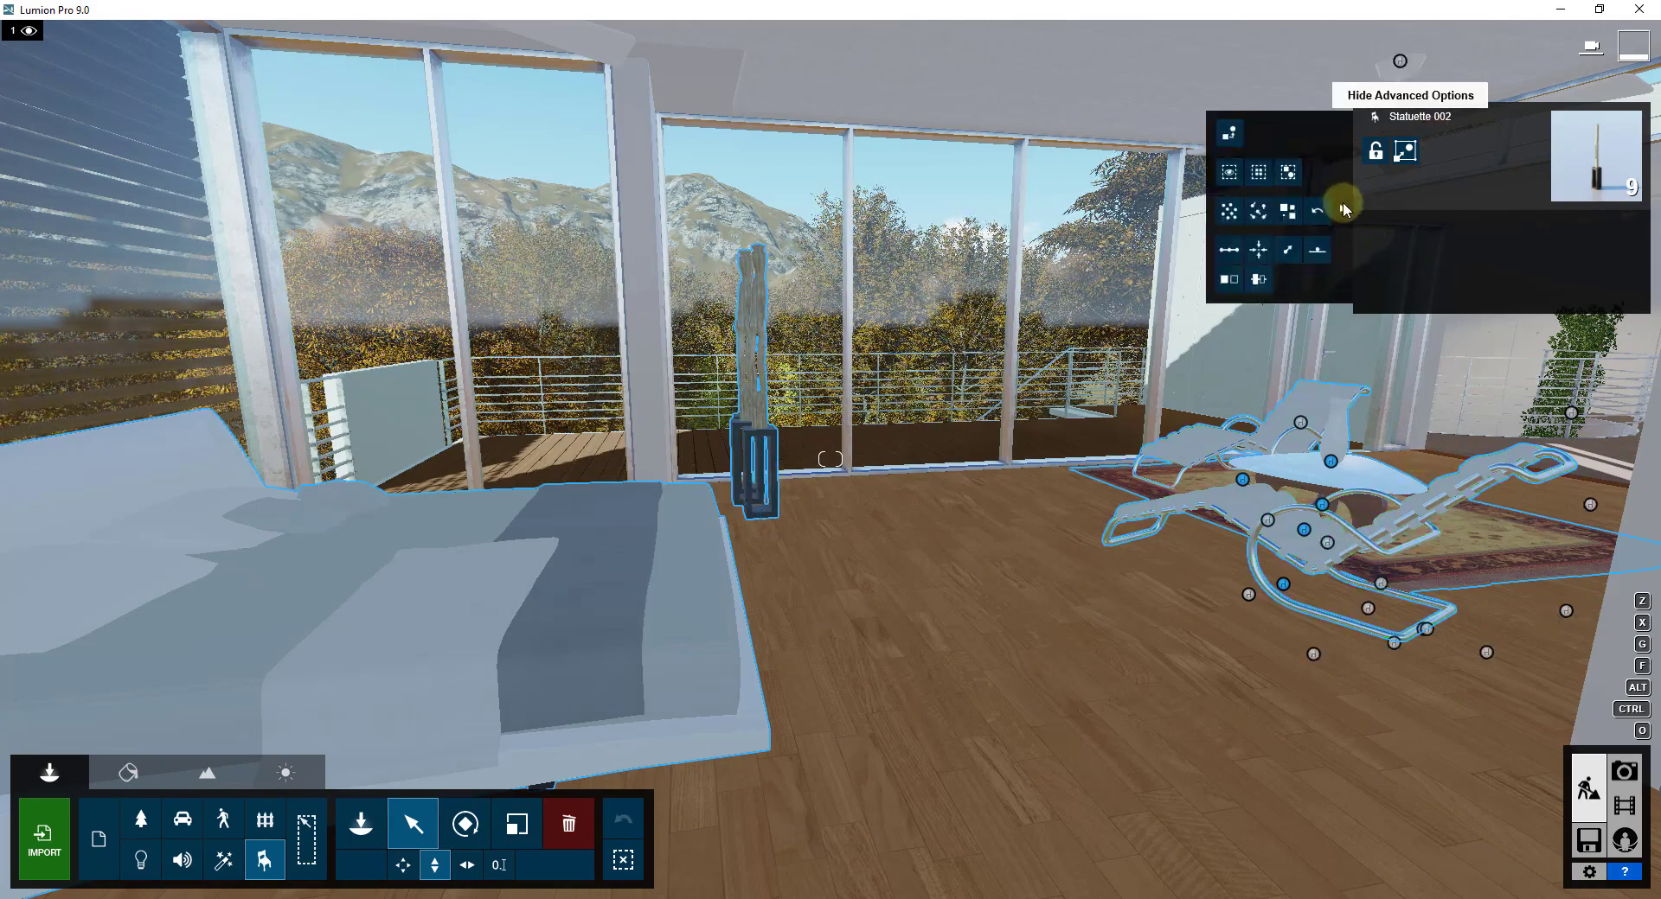
click(1342, 205)
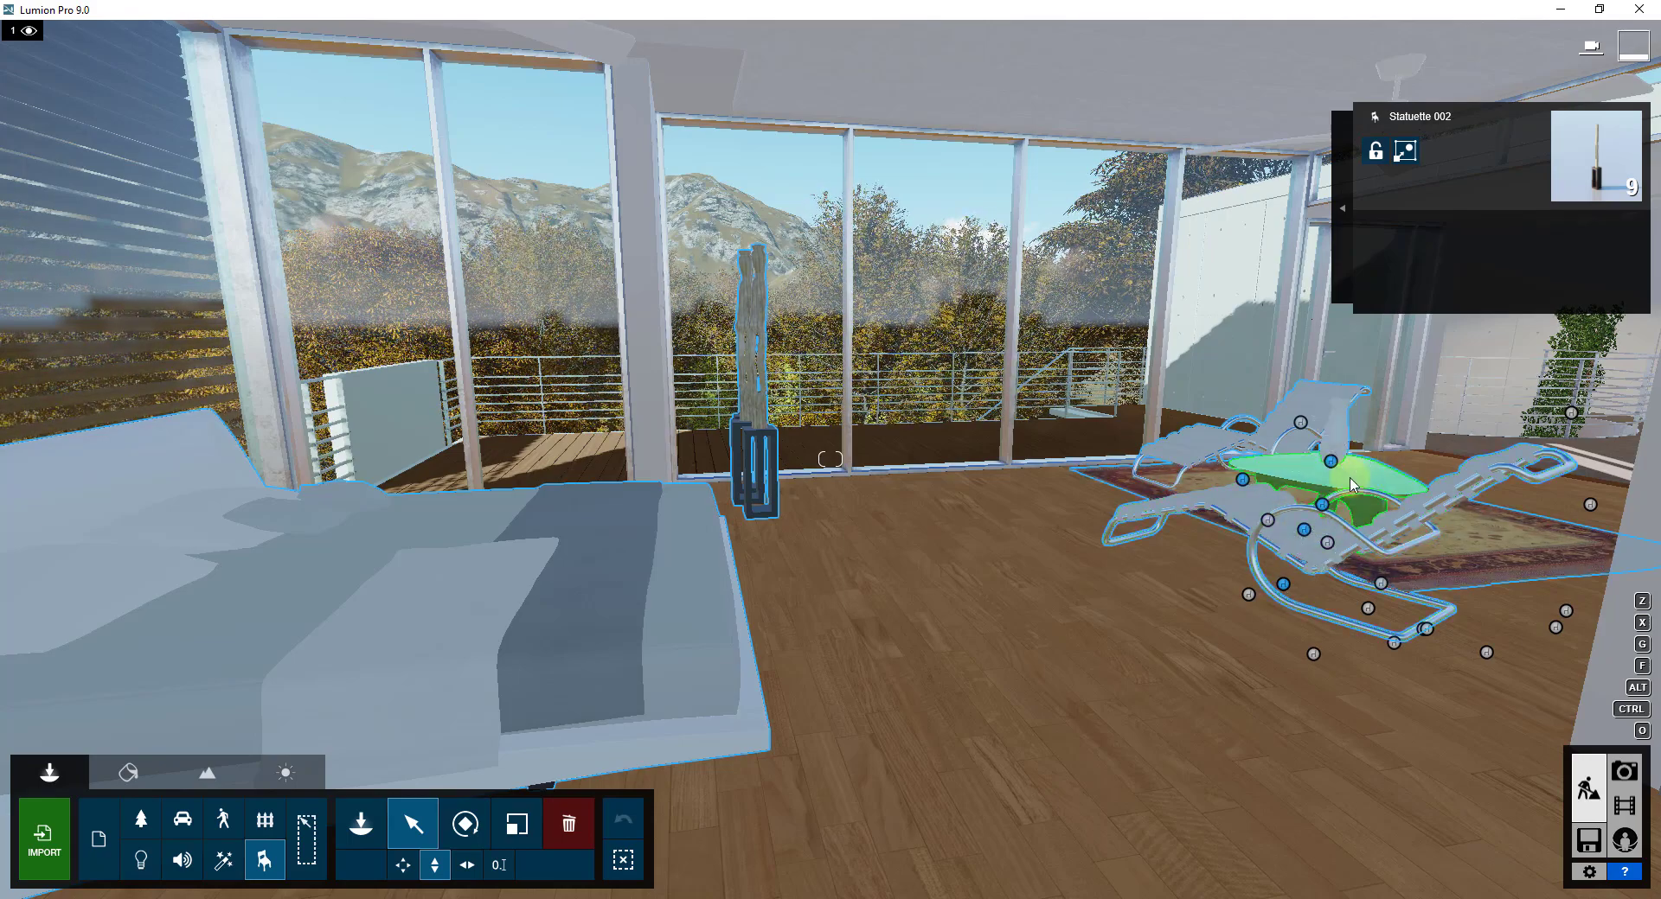
- Name layer 2 "Option 1" and move the selected furniture onto it
click(60, 34)
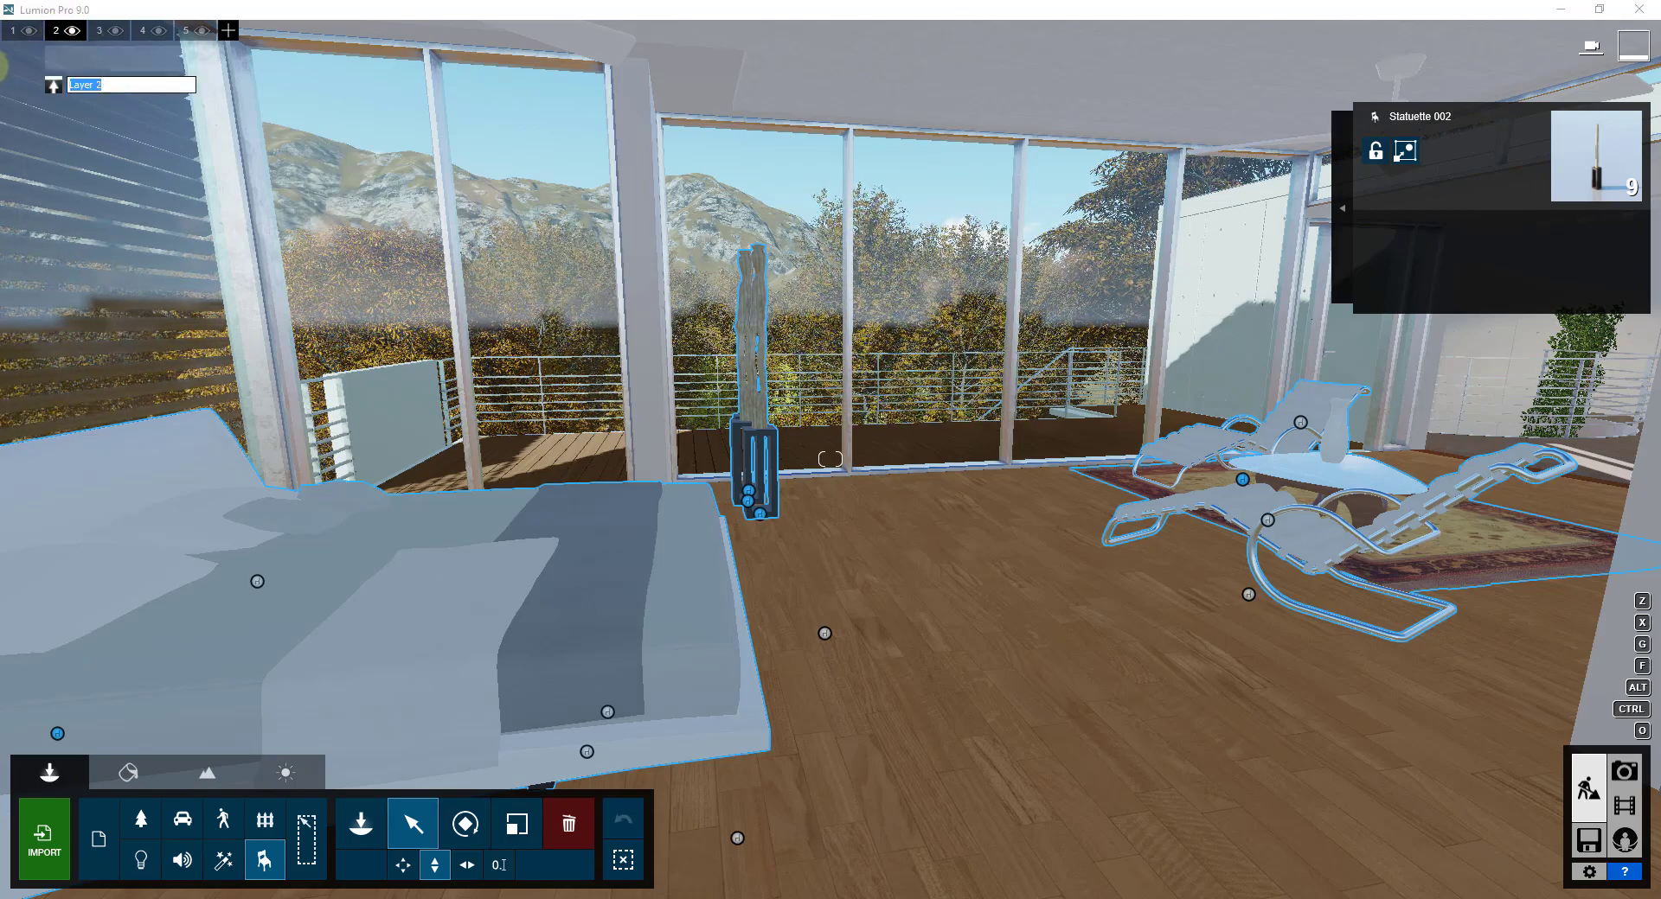
key(Return)
click(474, 115)
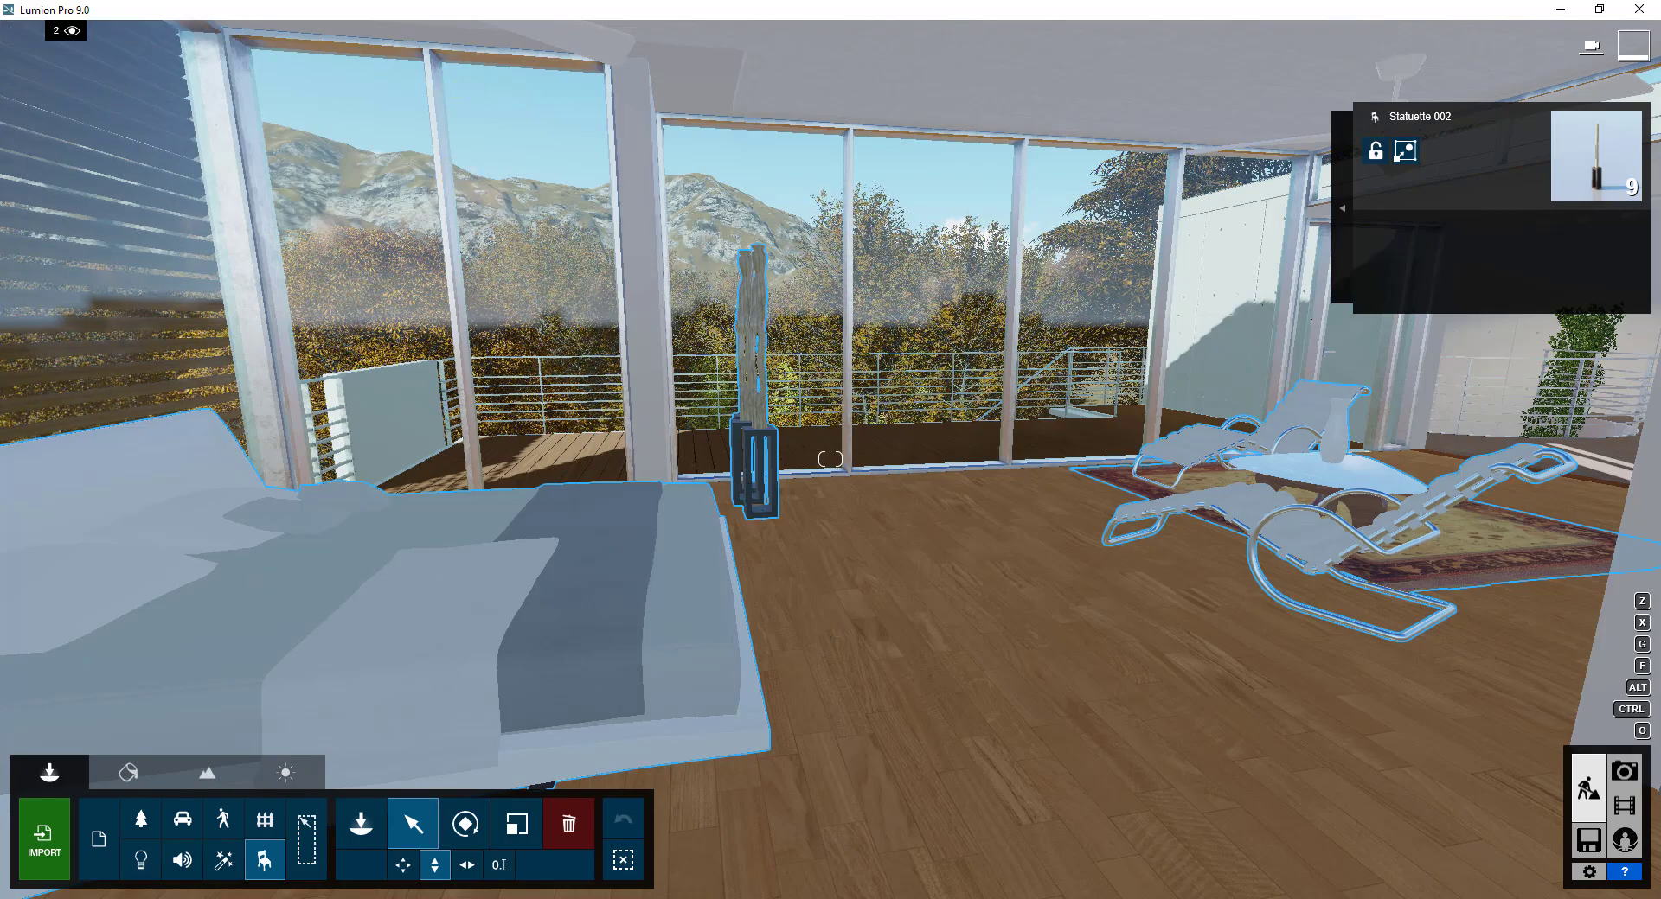
mouse_move(61, 35)
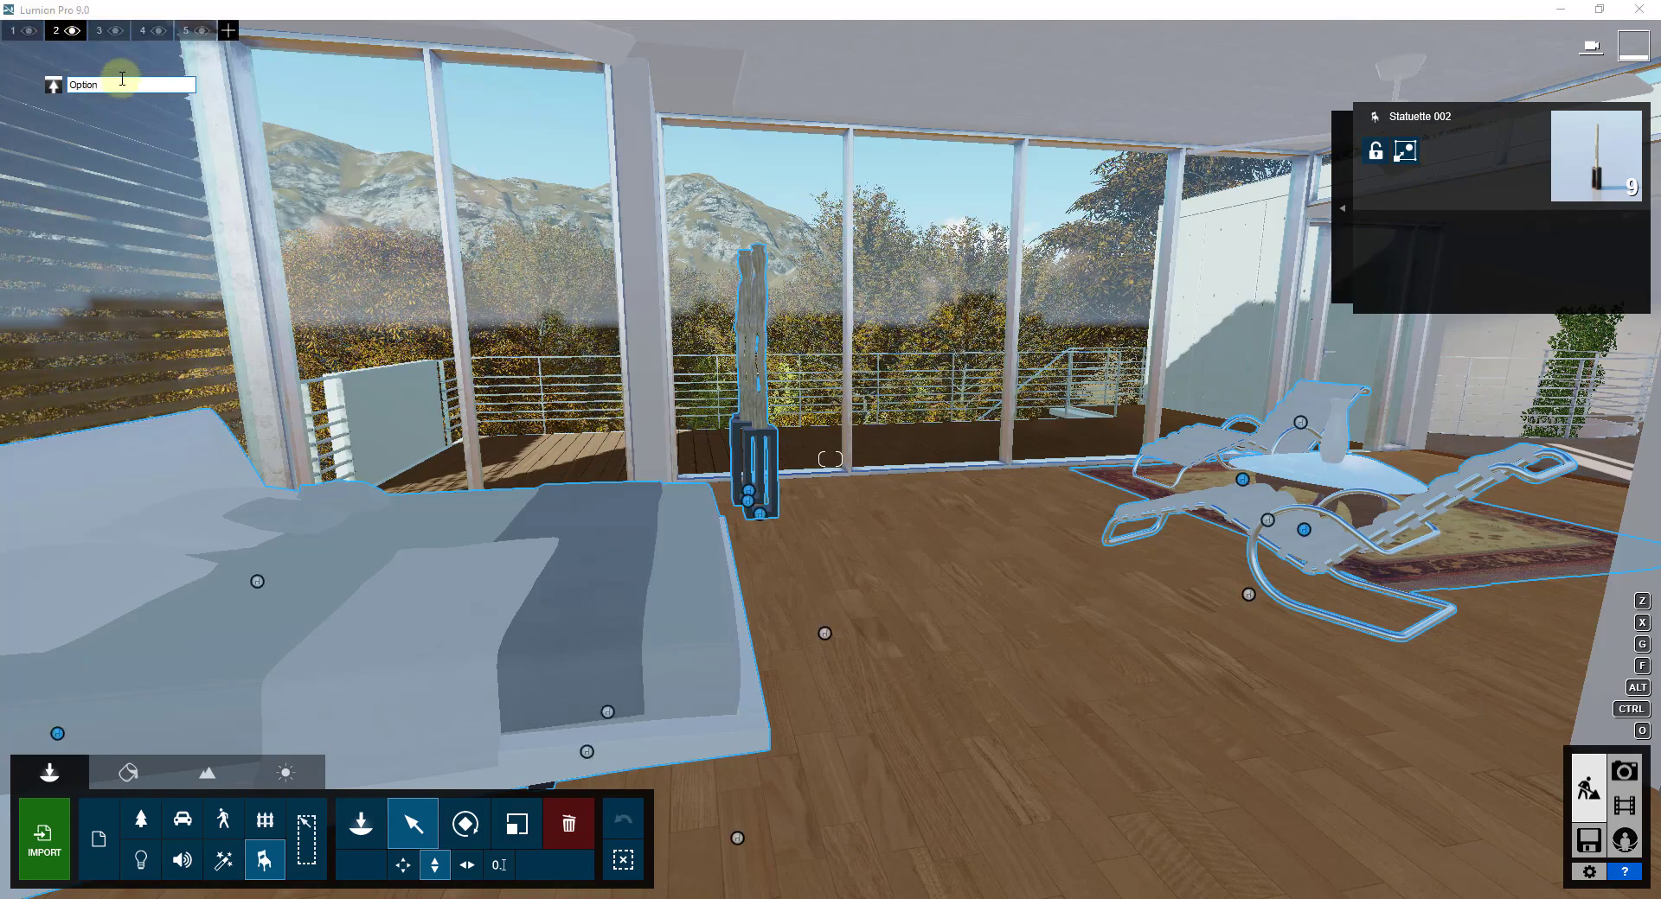
text(1)
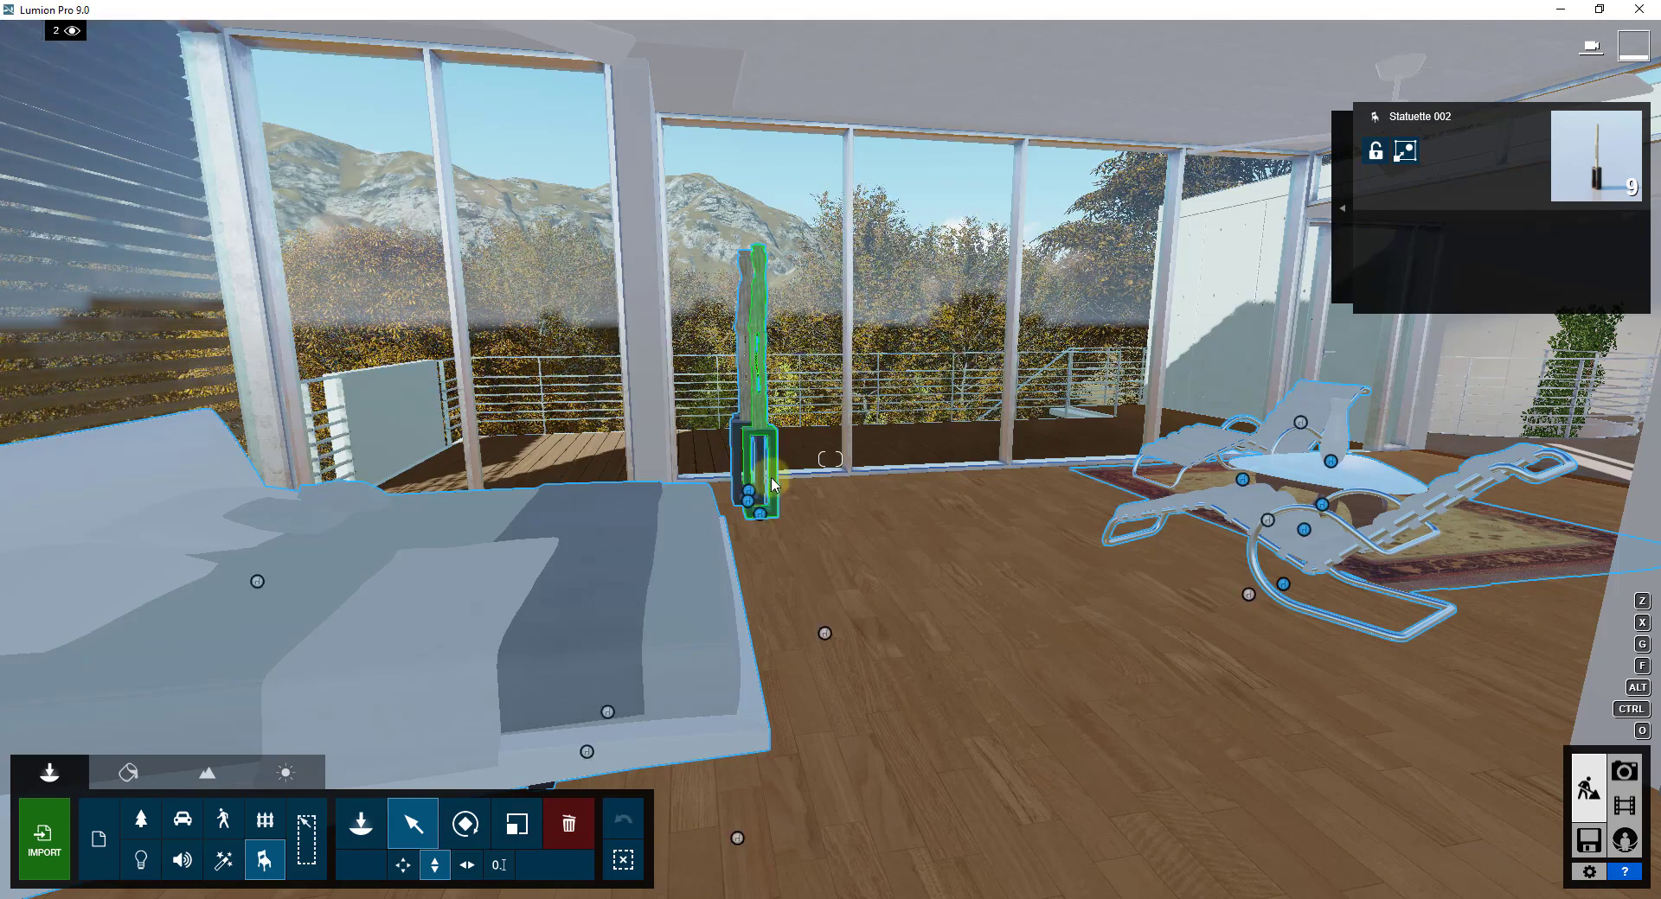
- Hide the Option 1 layer and move the two wall canvases, the floor lamp and both side tables onto it
mouse_move(120, 59)
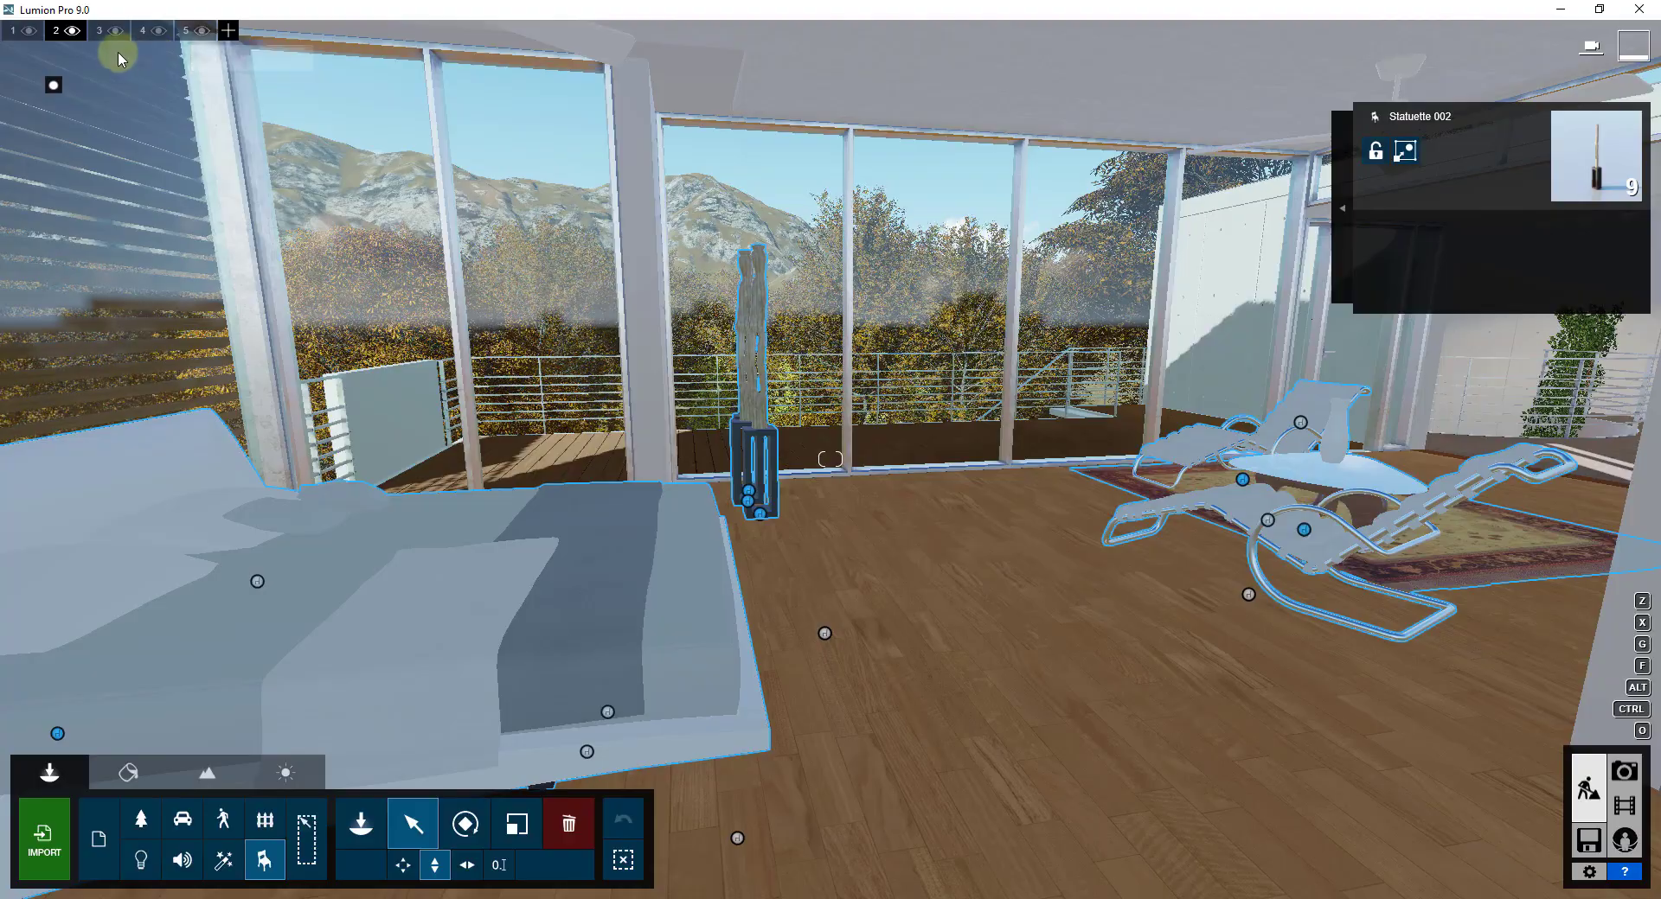
click(74, 31)
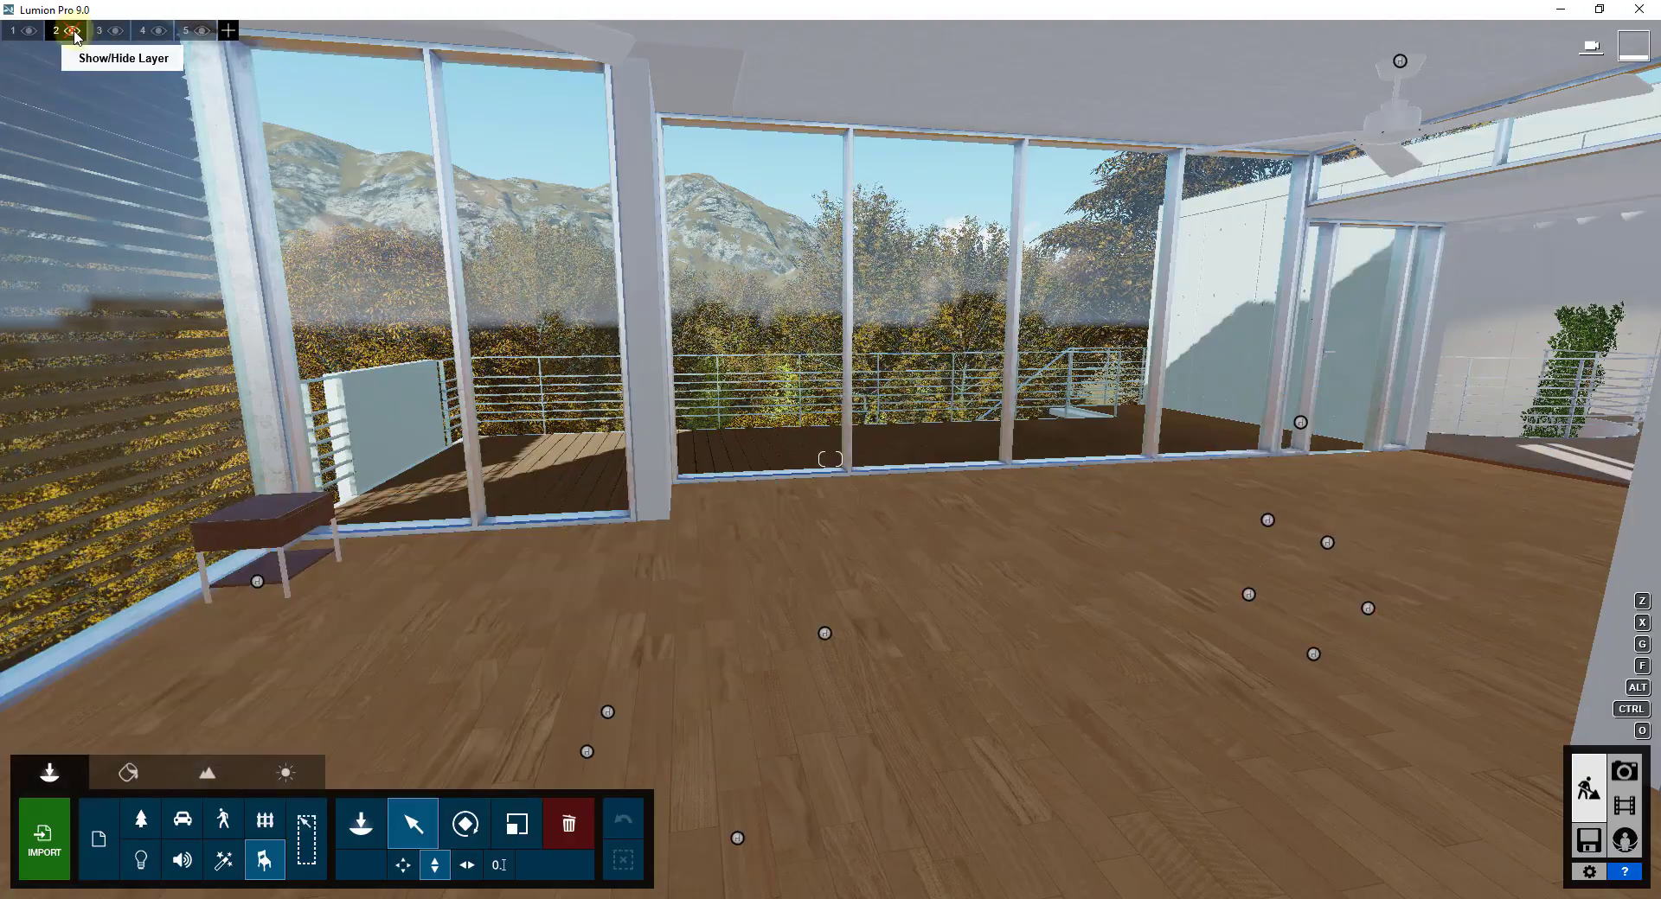
right_drag(1268, 523, 781, 370)
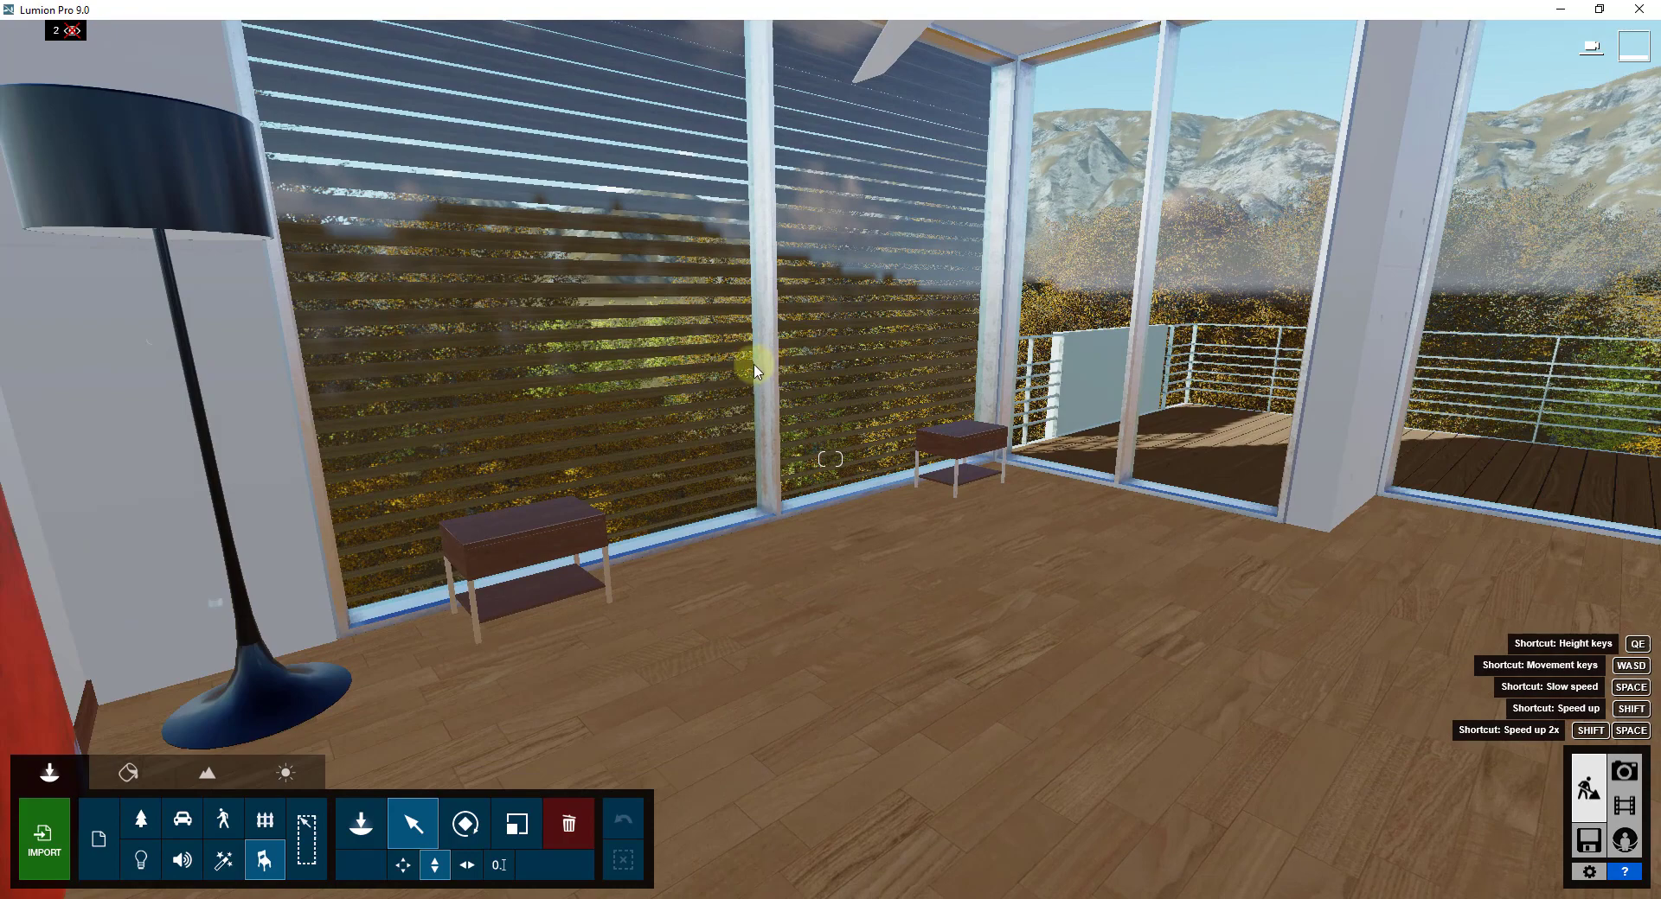
right_drag(751, 365, 438, 344)
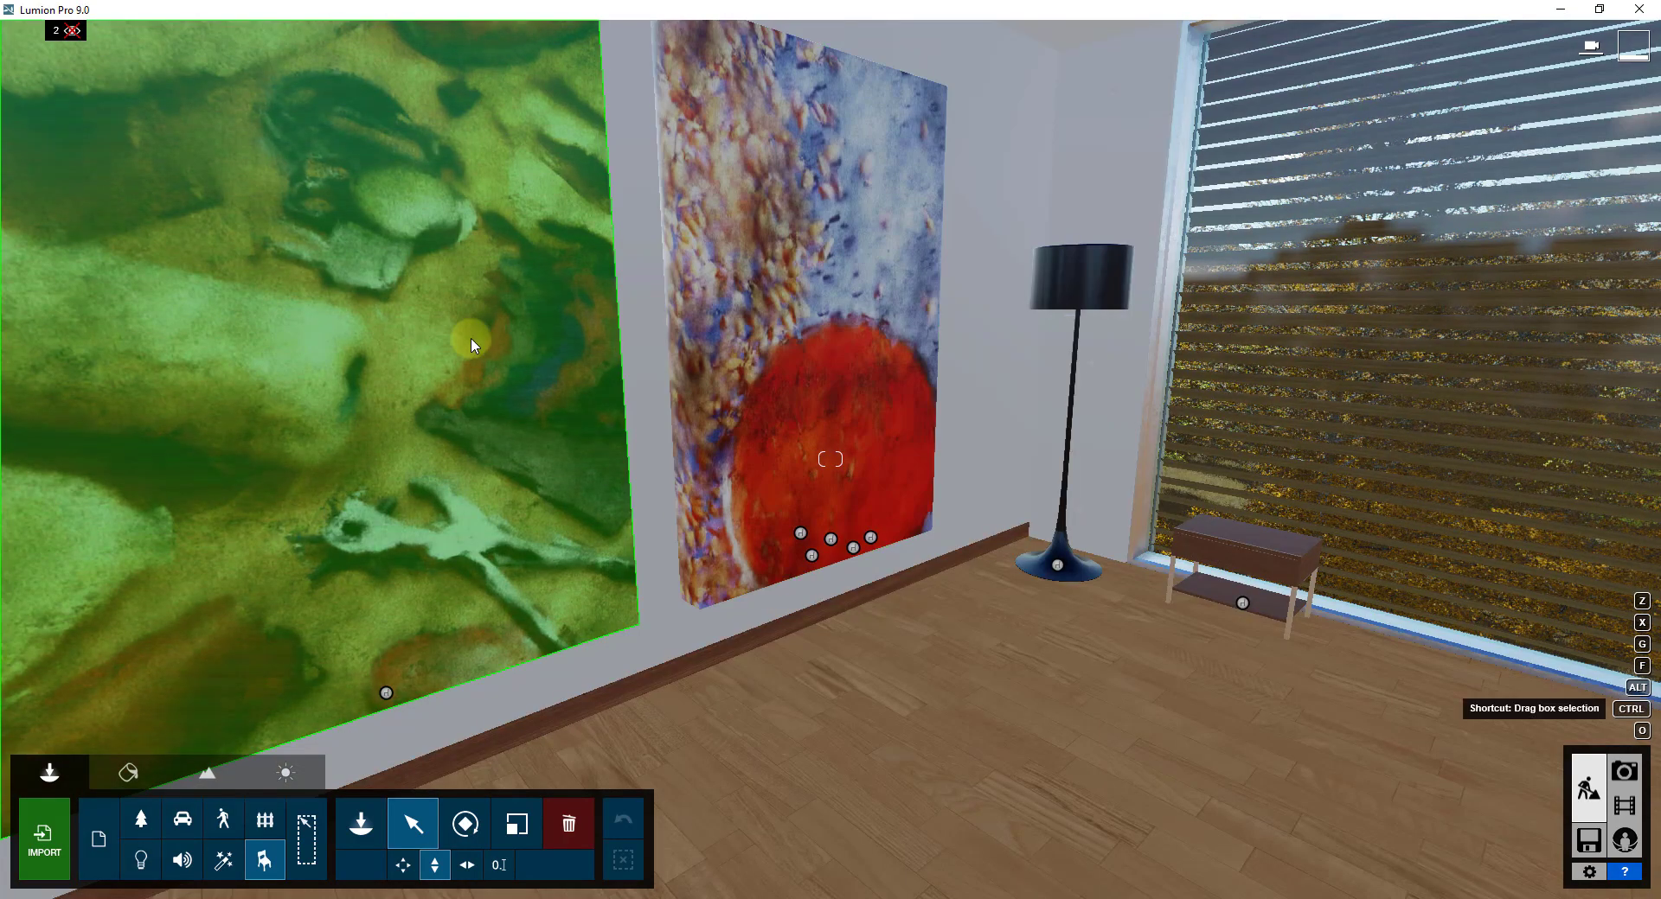
ctrl+click(471, 346)
ctrl+click(792, 296)
ctrl+click(1059, 287)
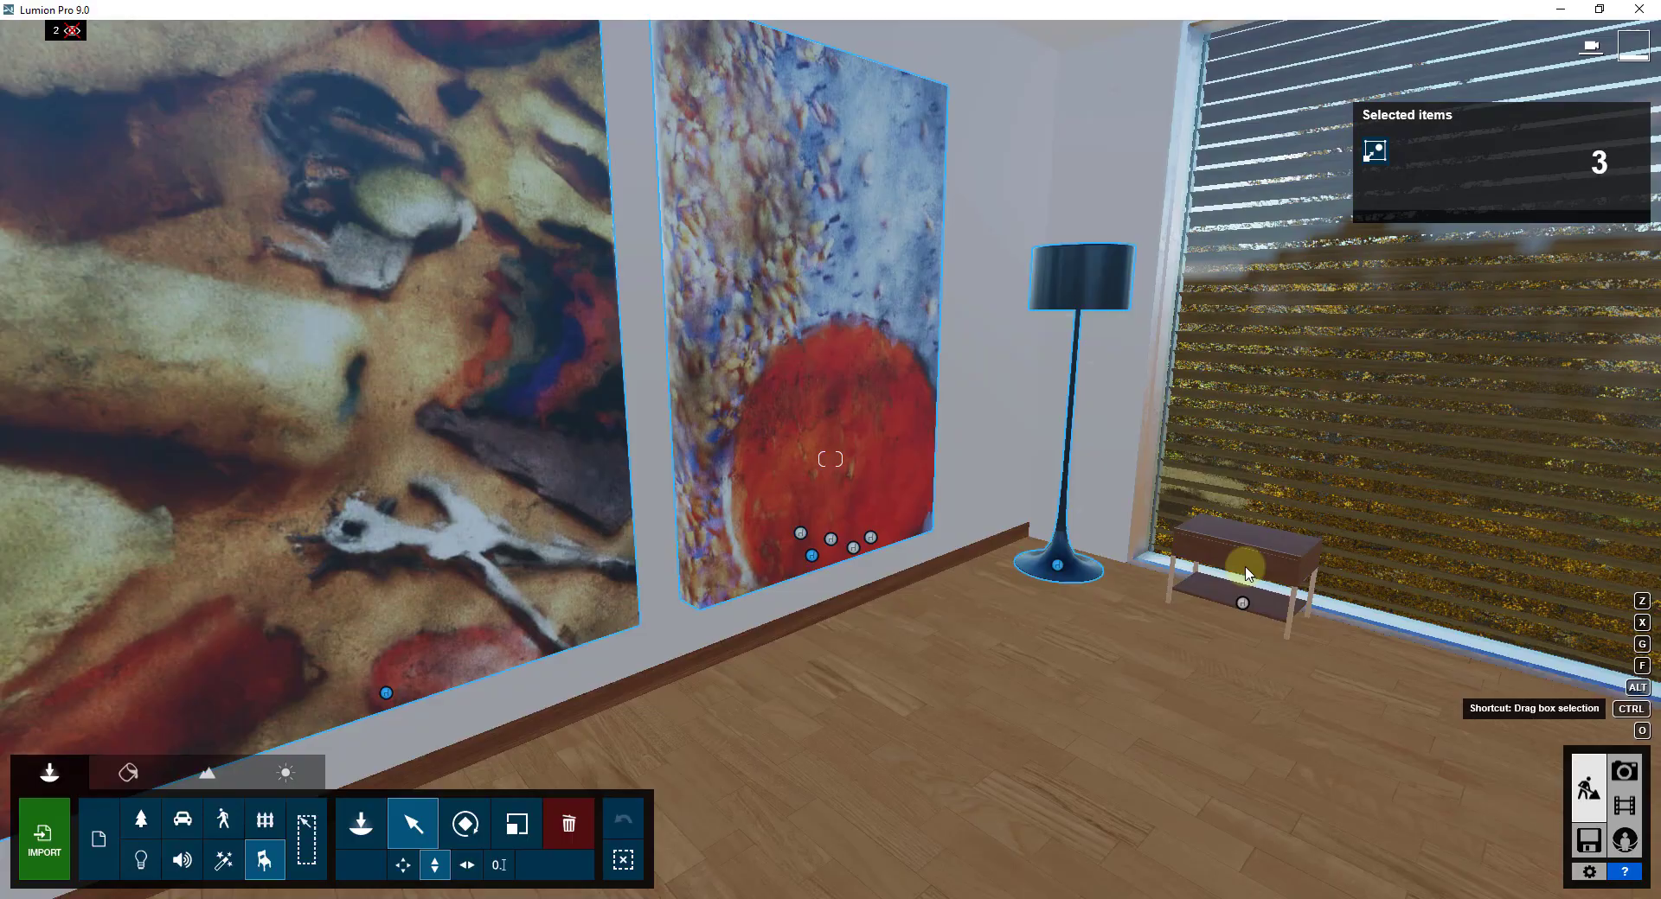
ctrl+click(1258, 562)
right_drag(1183, 535, 931, 445)
ctrl+click(932, 445)
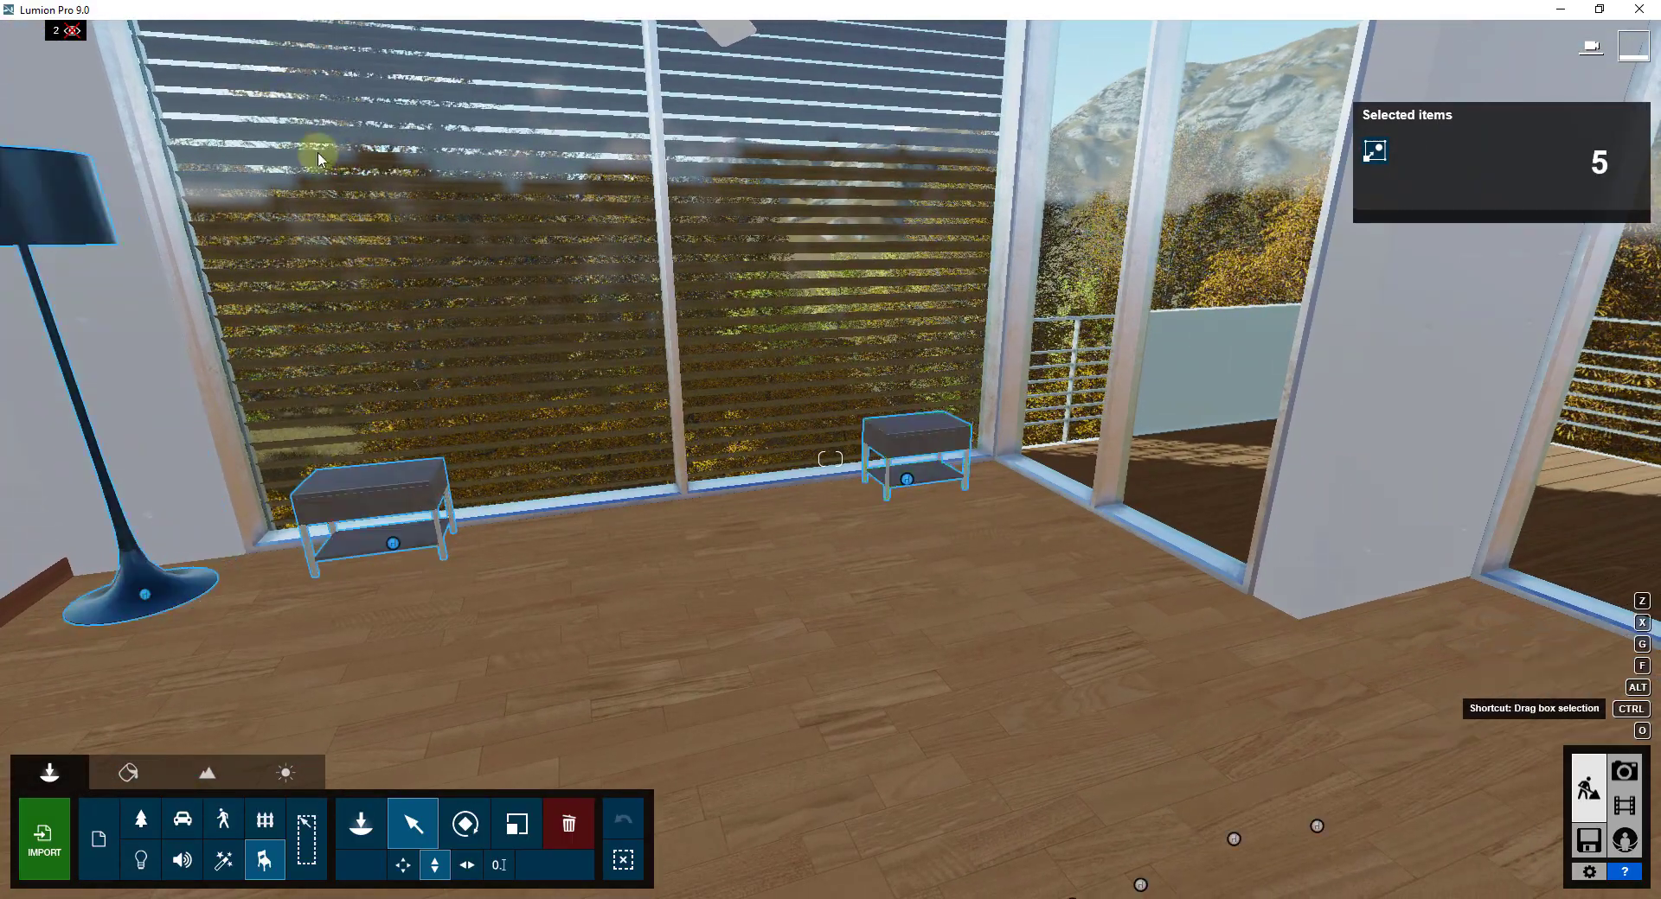
mouse_move(65, 30)
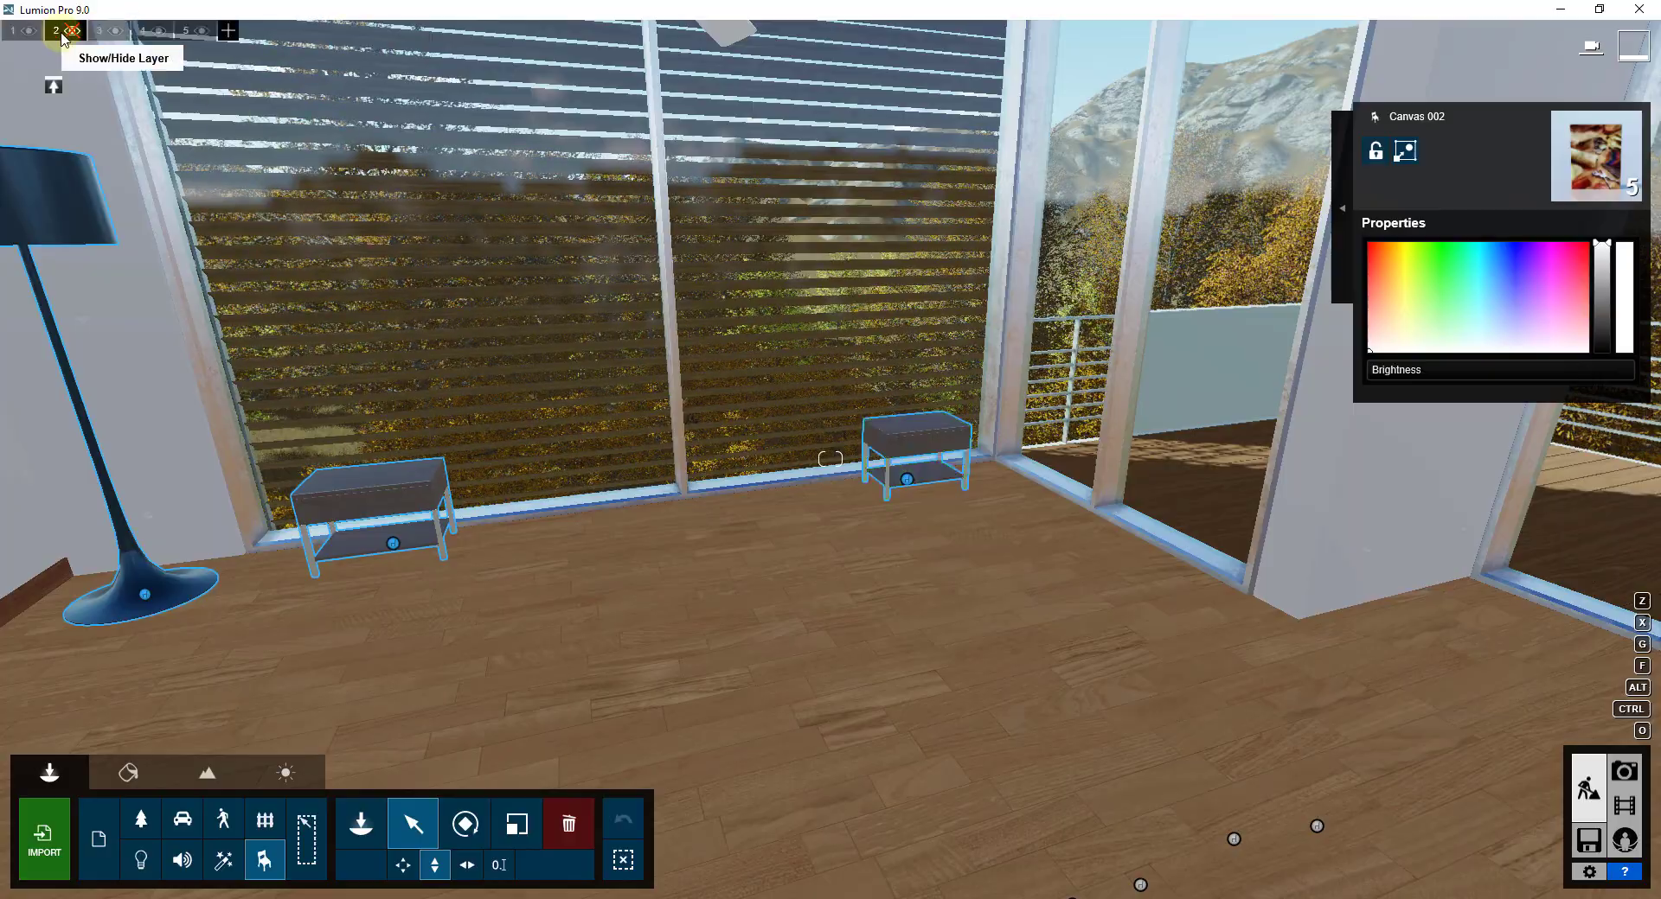
click(382, 485)
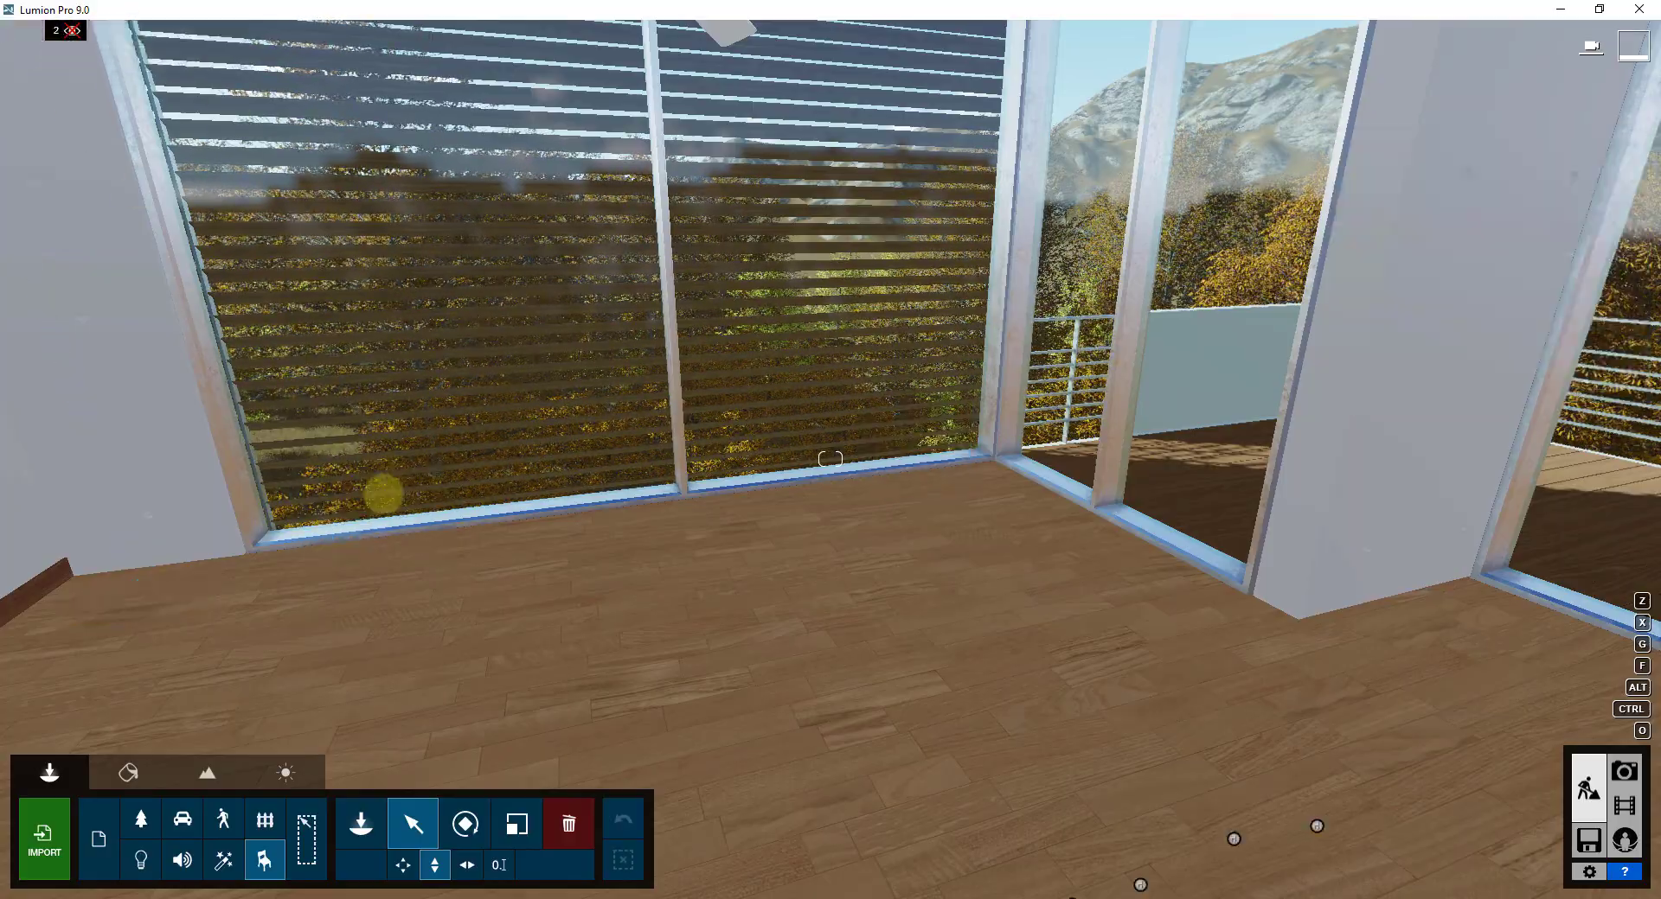
- Make layer 3 the current layer and name it "Option 3"
right_drag(381, 485, 735, 574)
key(s)
key(s)
right_drag(830, 459, 433, 459)
key(w)
right_drag(562, 573, 772, 547)
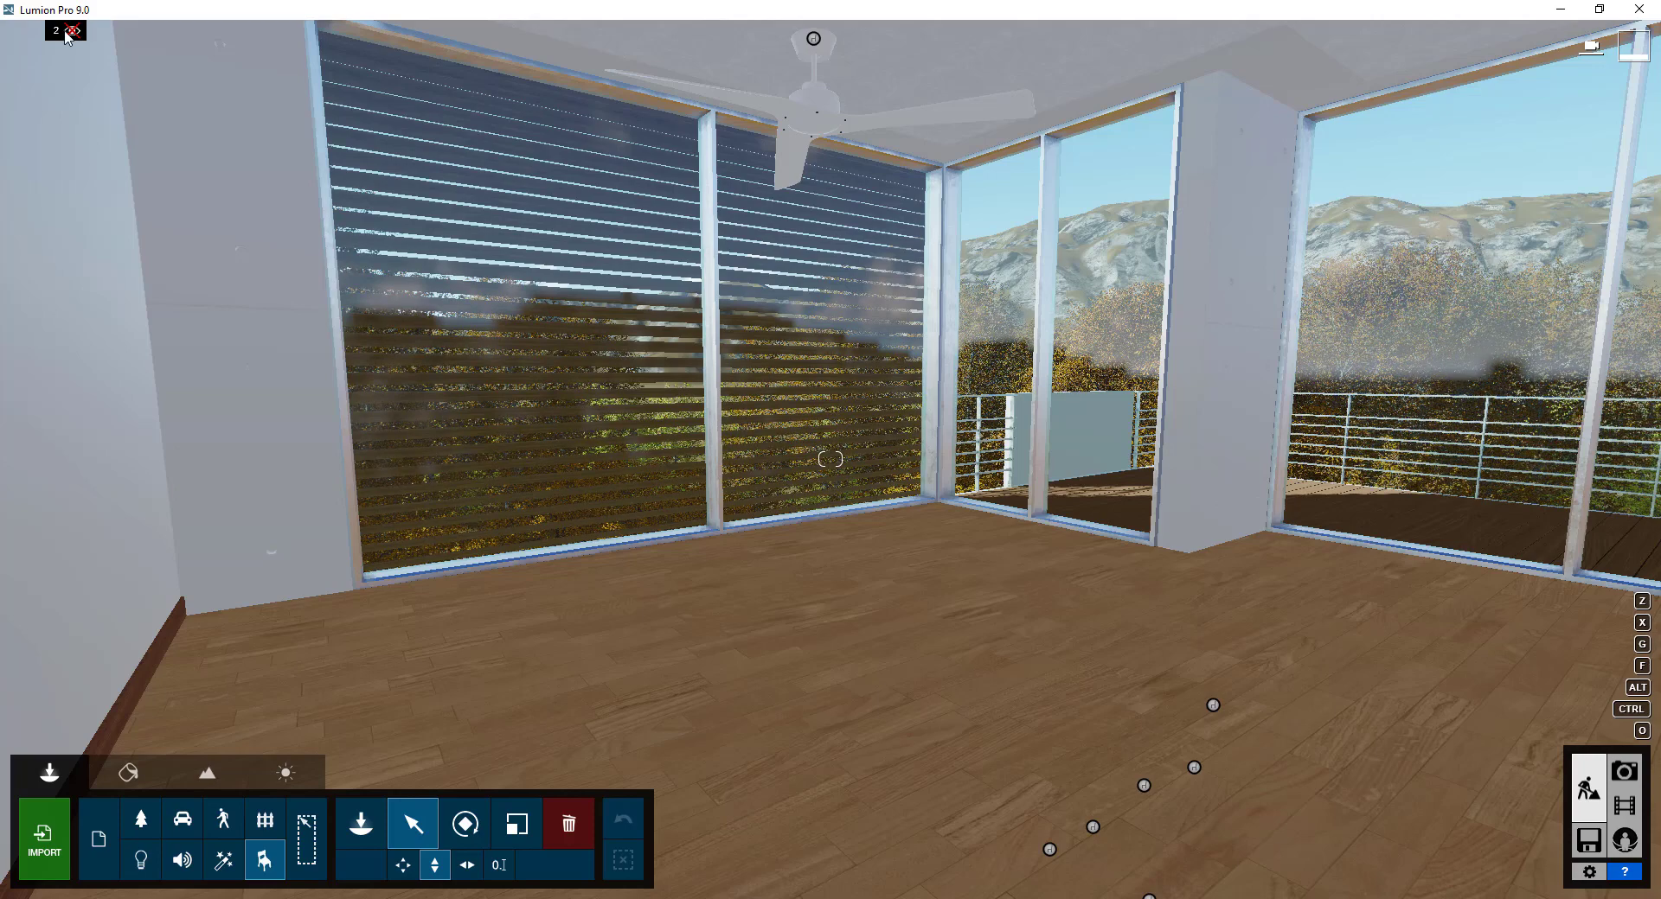
mouse_move(68, 35)
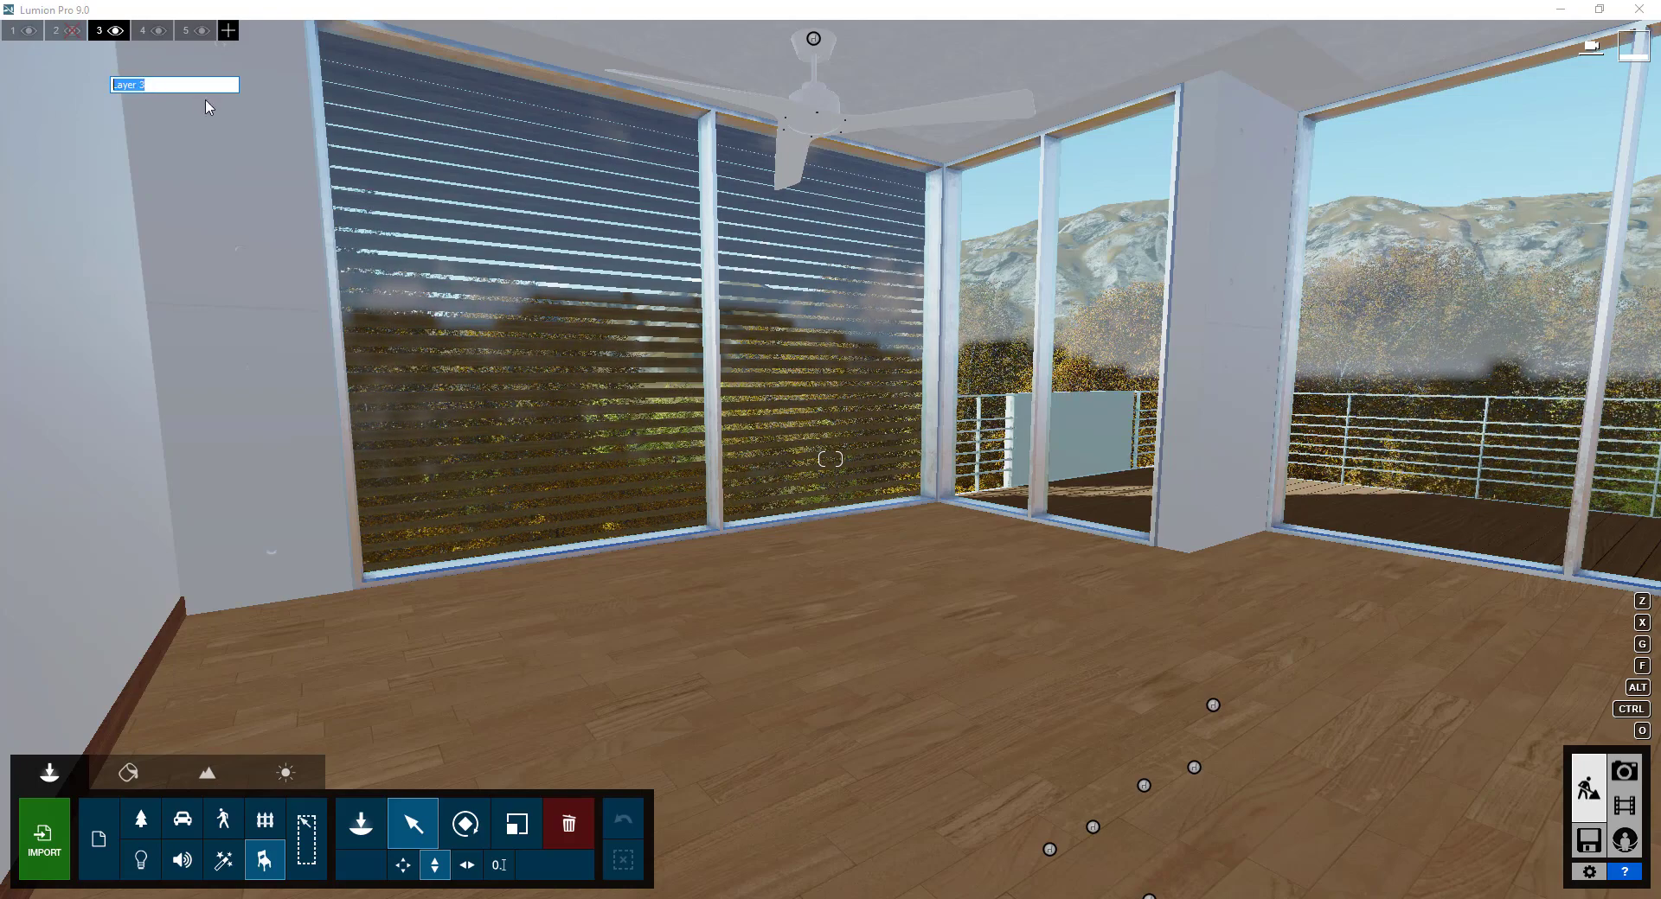
text(ption 3)
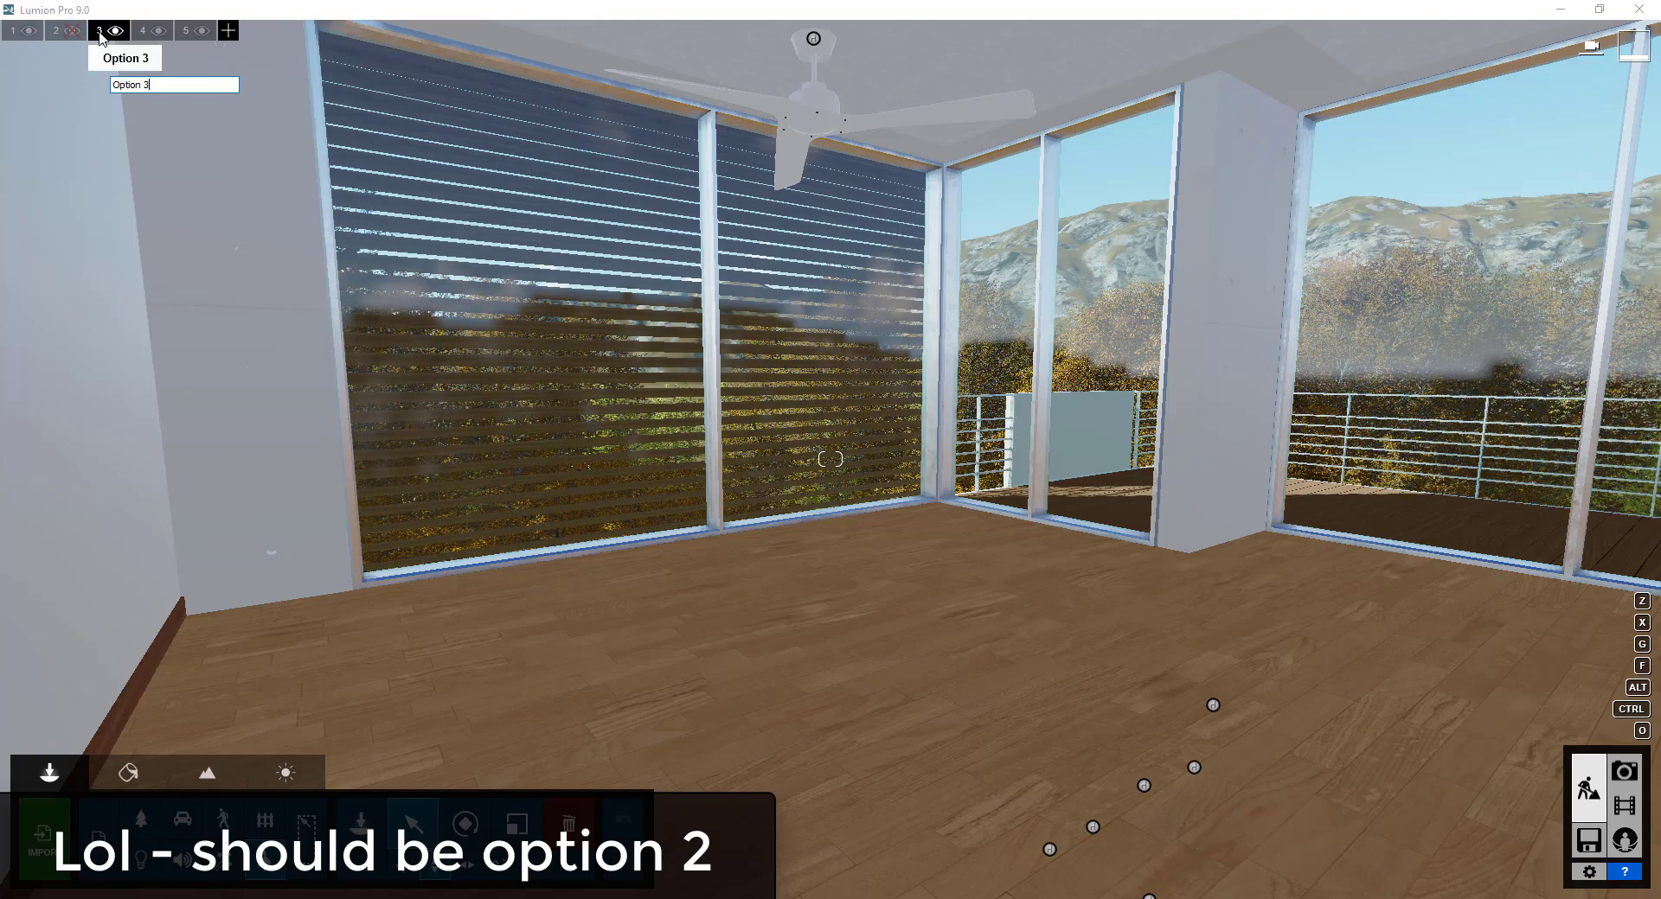
- Confirm the "Option 3" layer name and place Sofa 034 in front of the louvred window, rotated to face the room
key(Return)
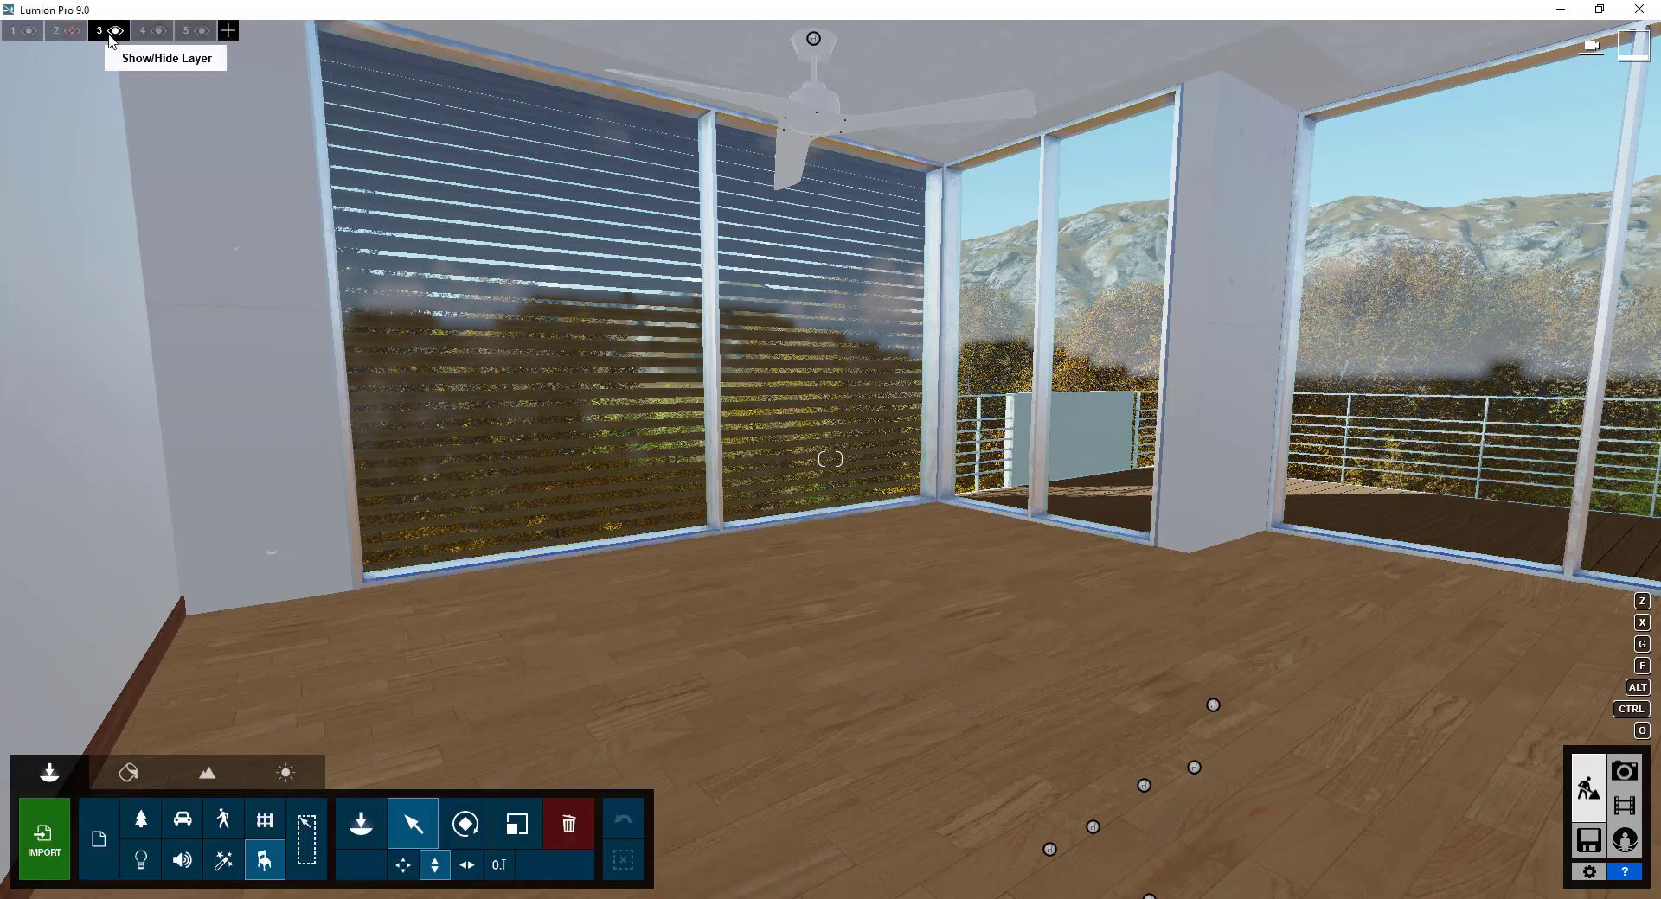
click(369, 839)
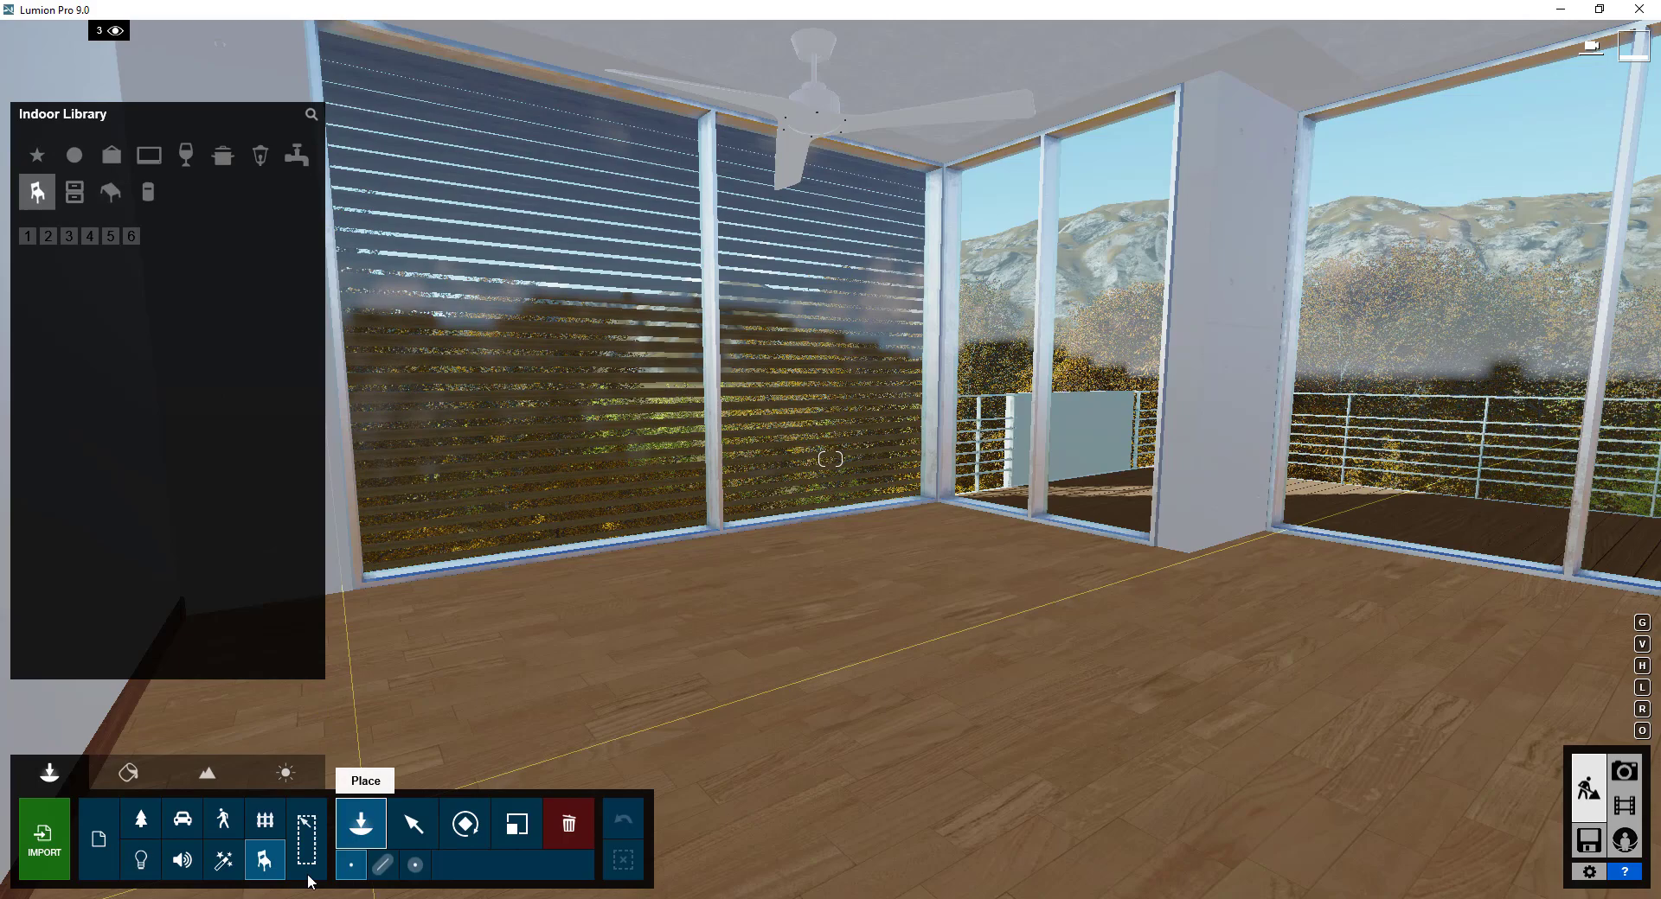
click(36, 199)
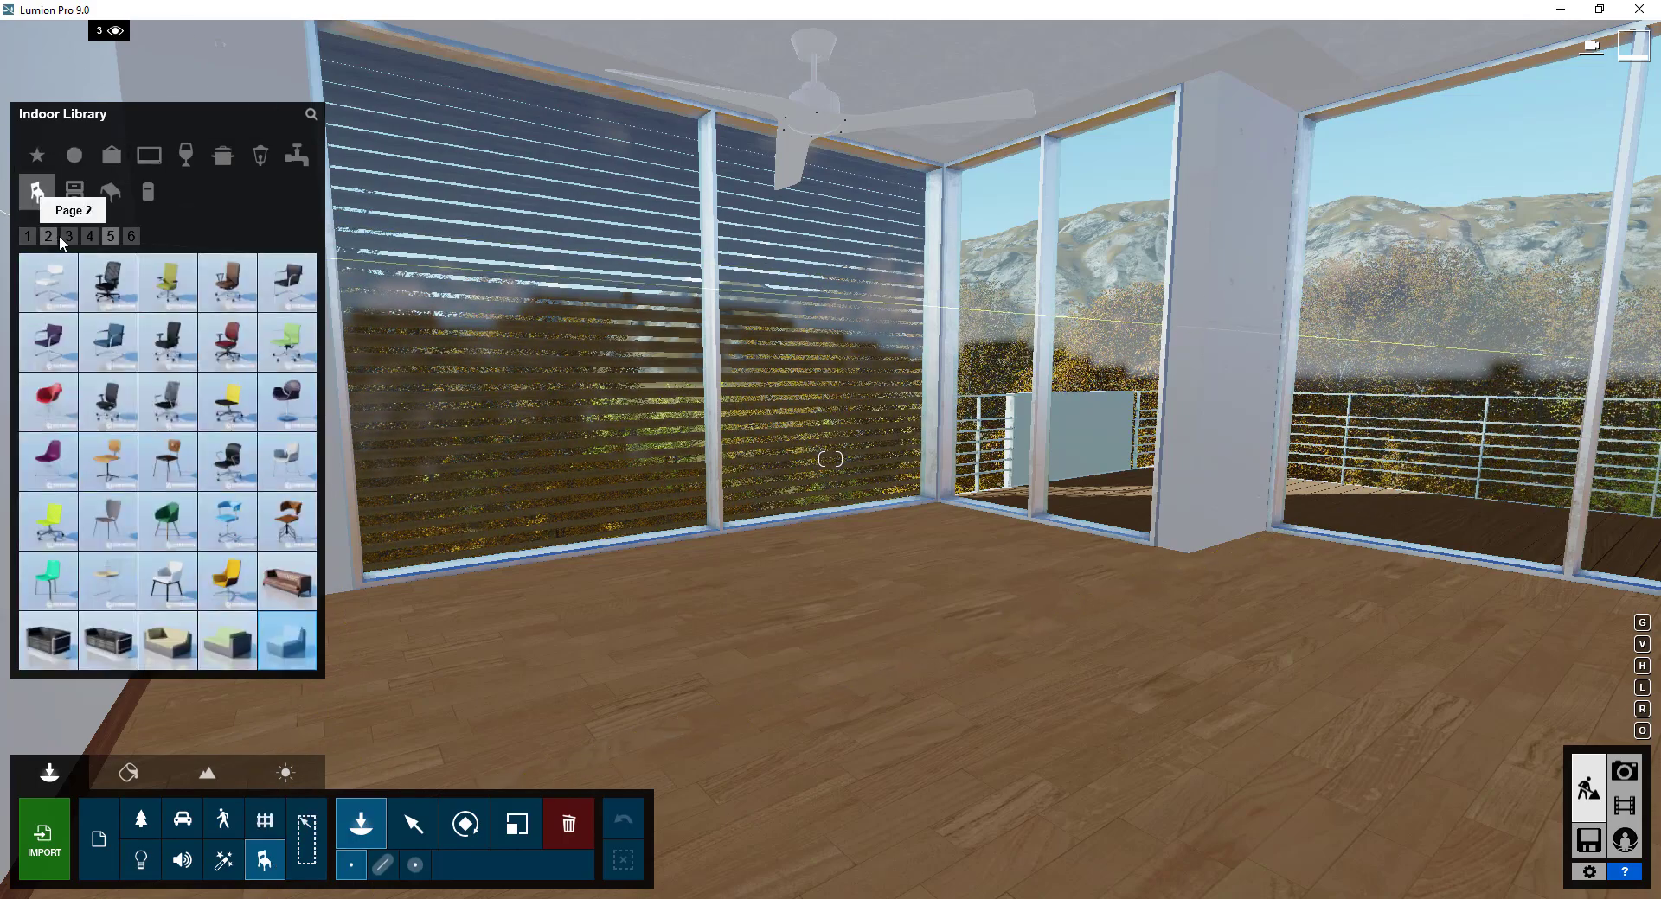
click(133, 236)
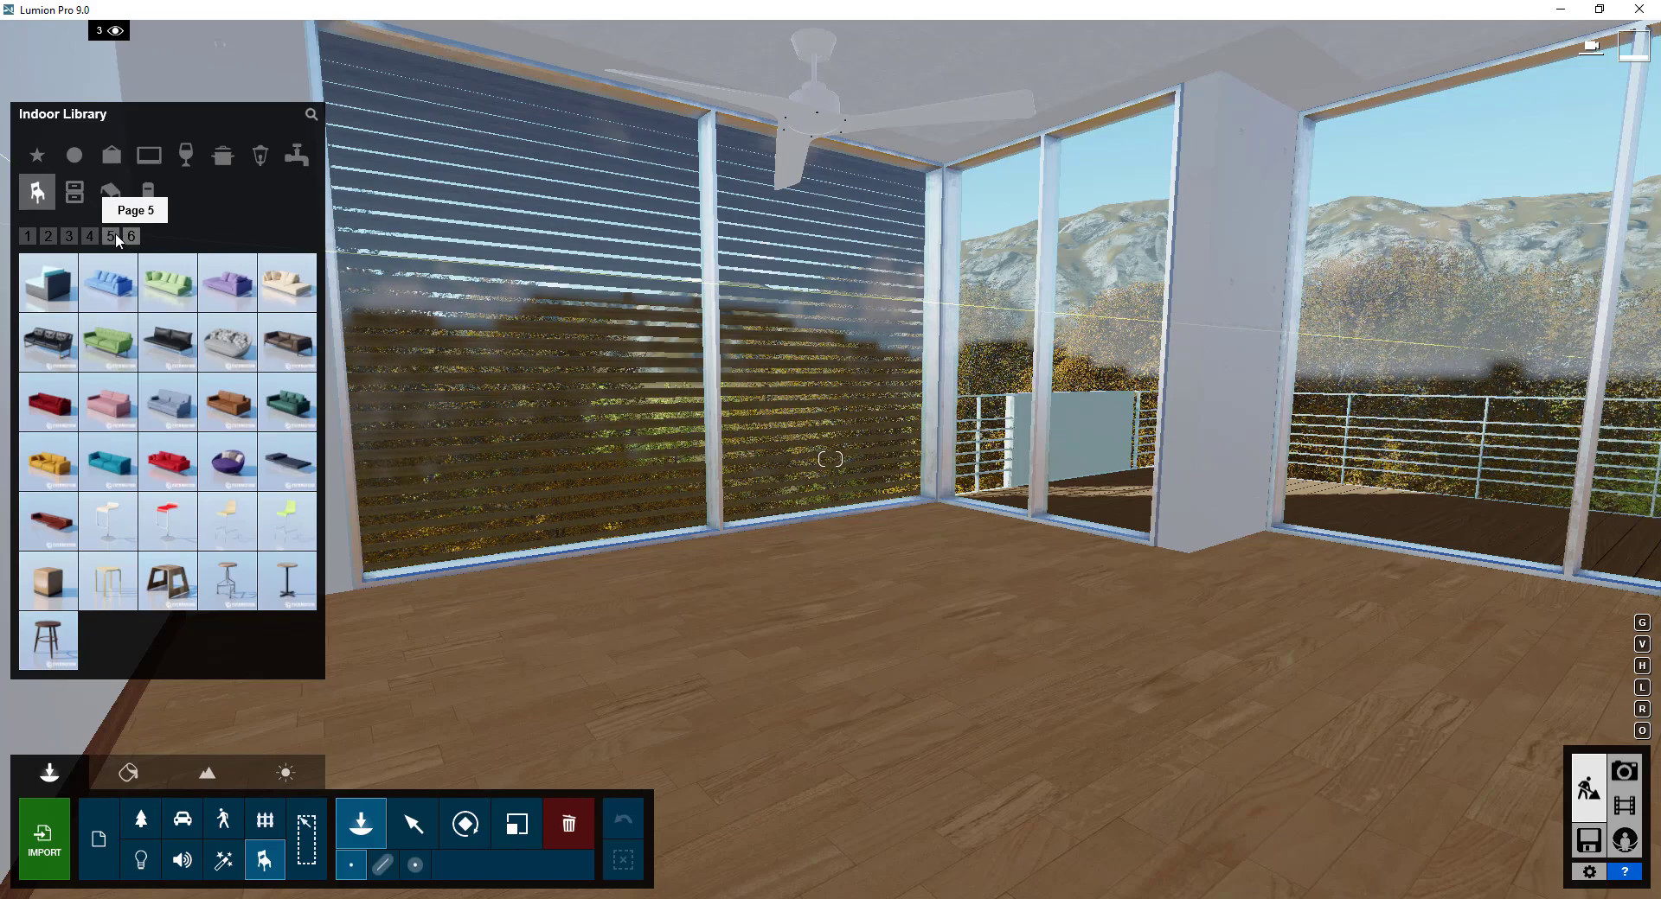
click(231, 412)
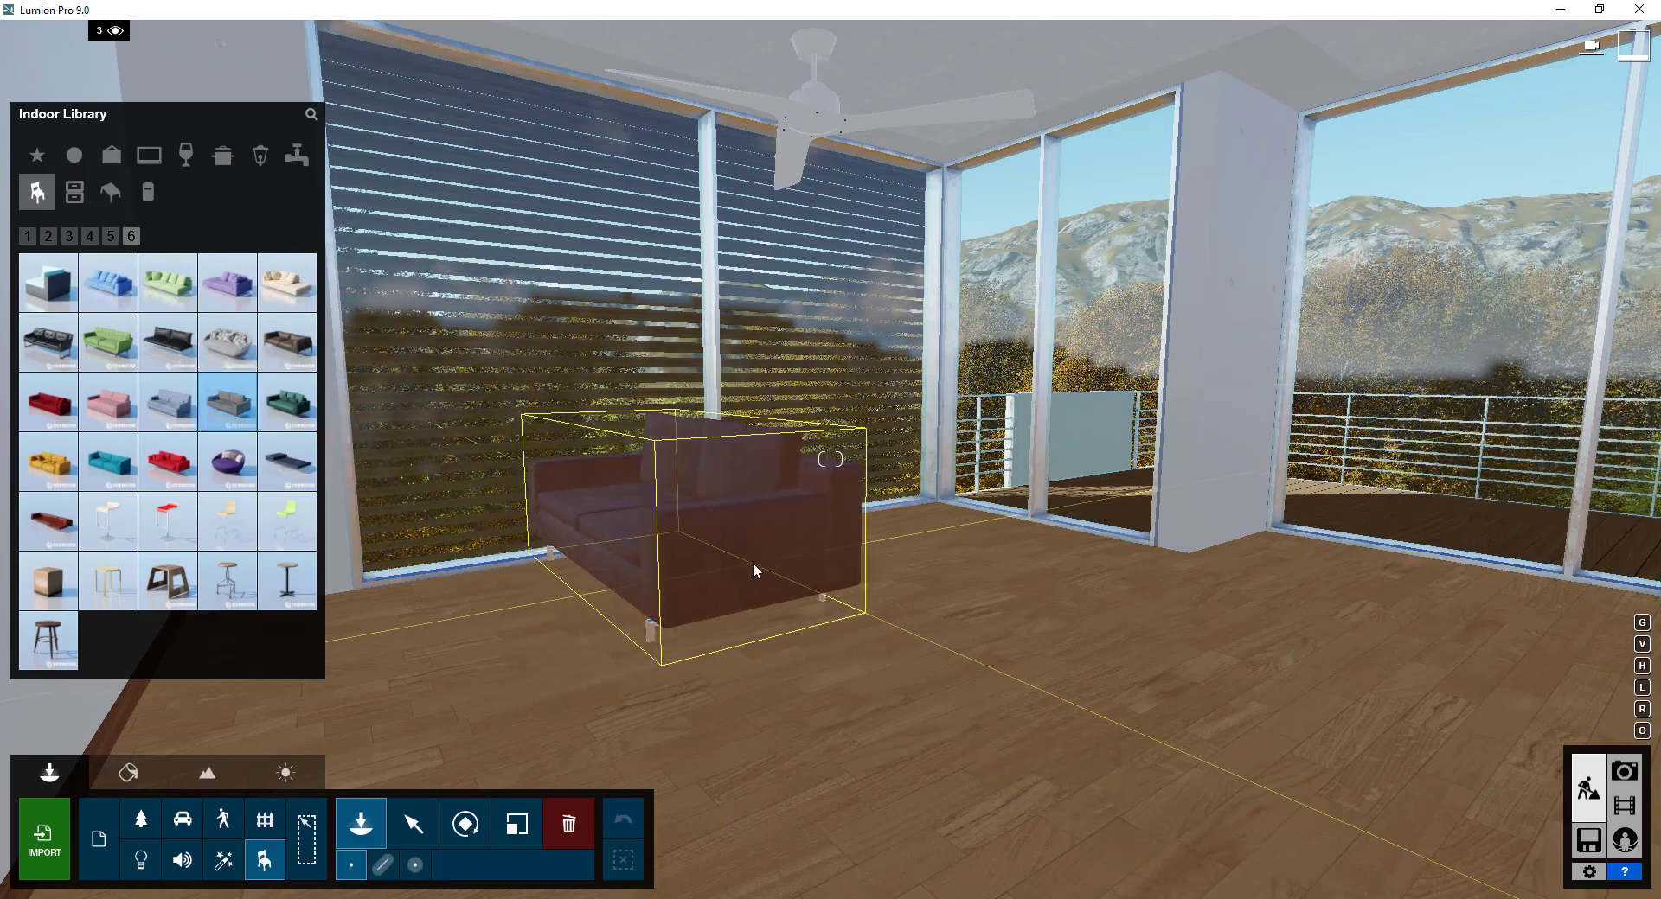
key(r)
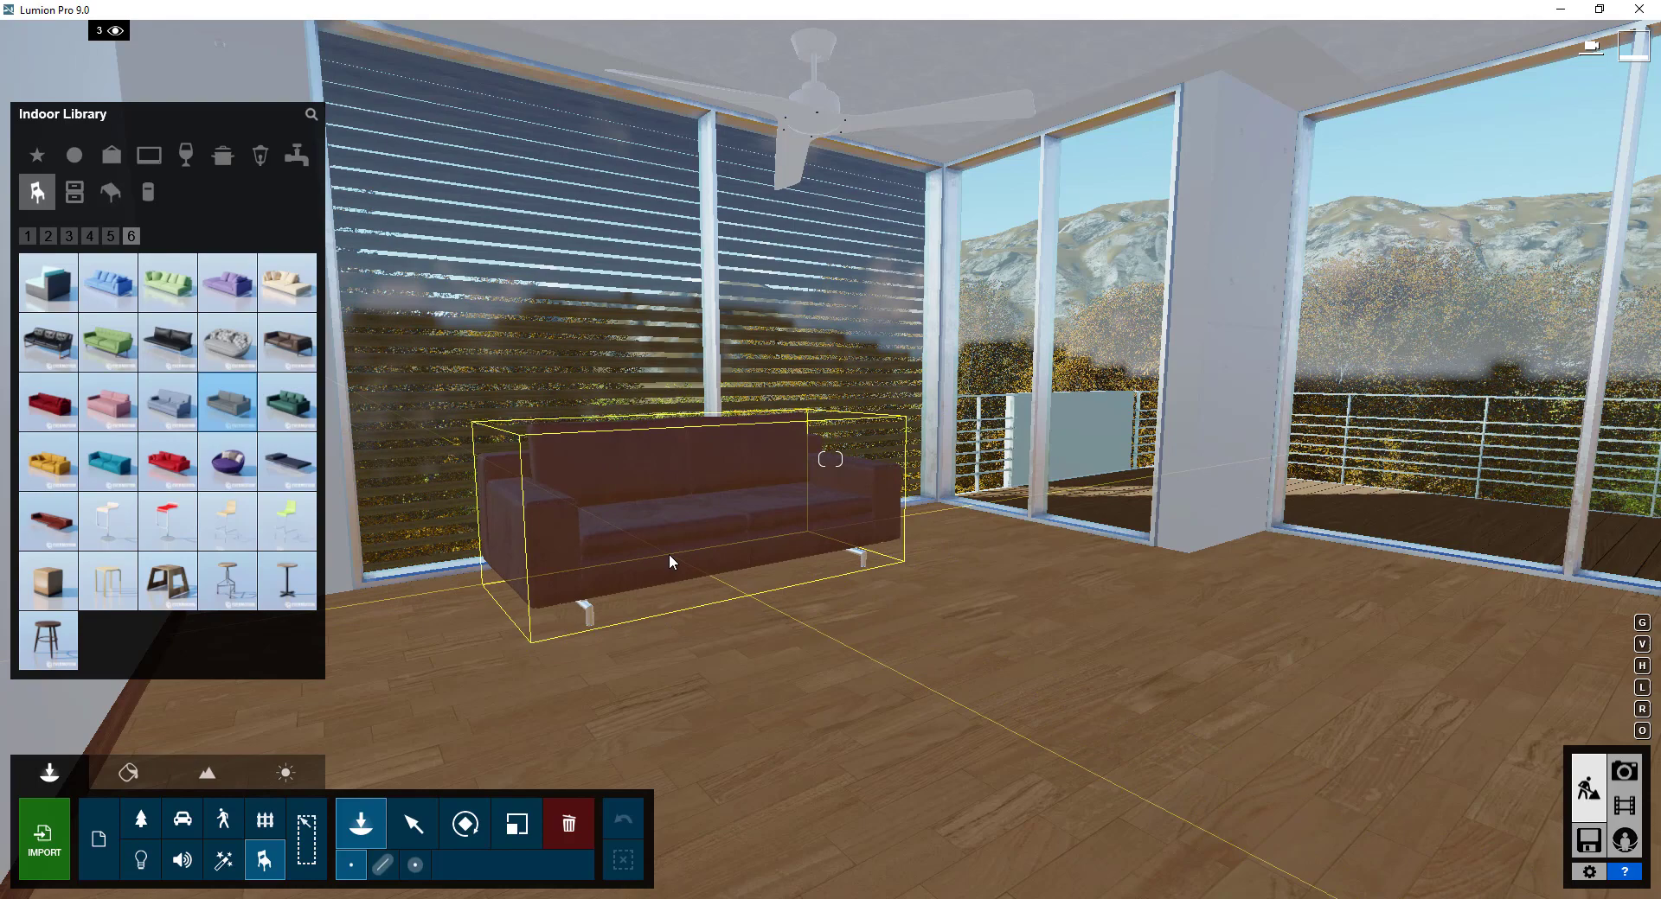
click(692, 559)
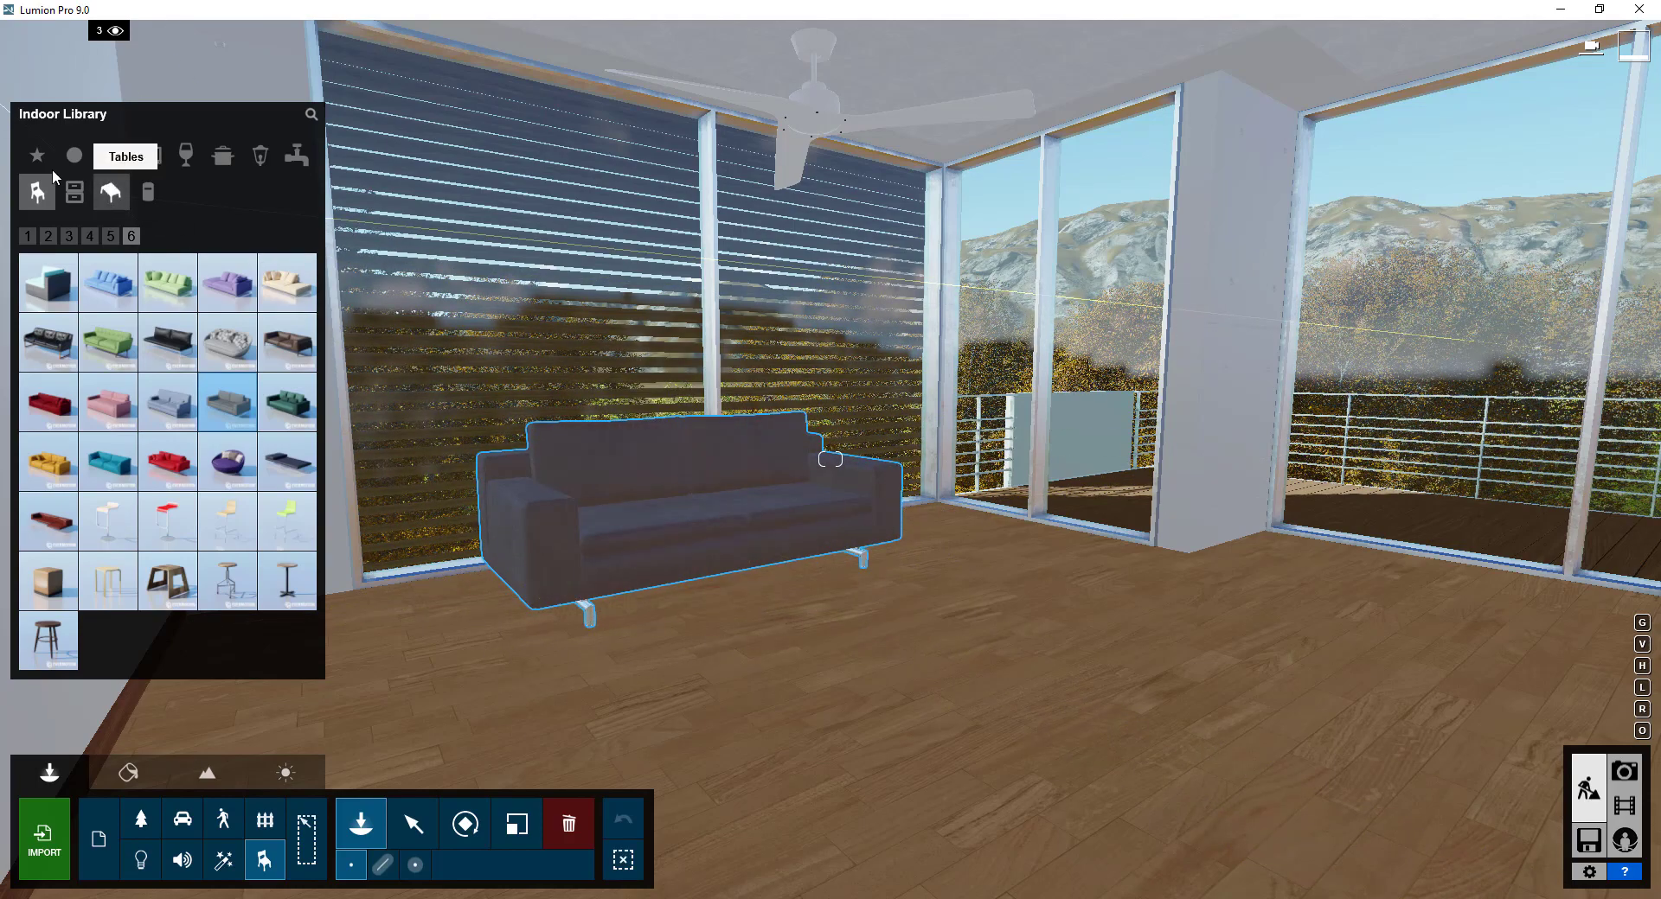
- Find a rug by searching the indoor library for "rug" and place it in front of the sofa, rotated parallel to it
click(311, 115)
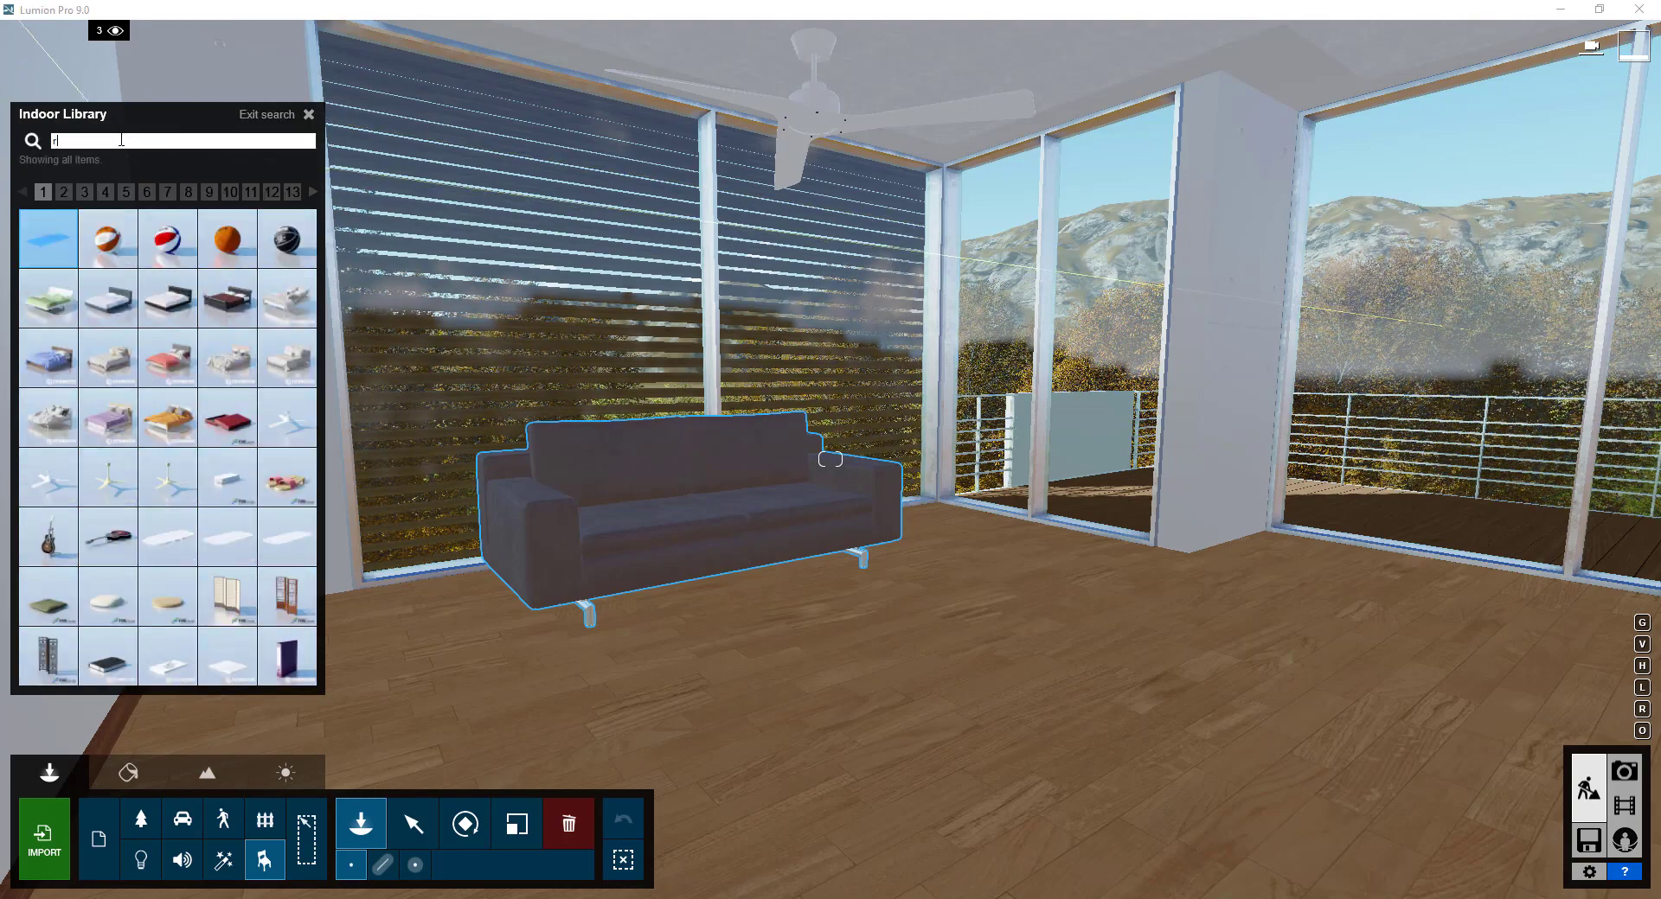
text(rug)
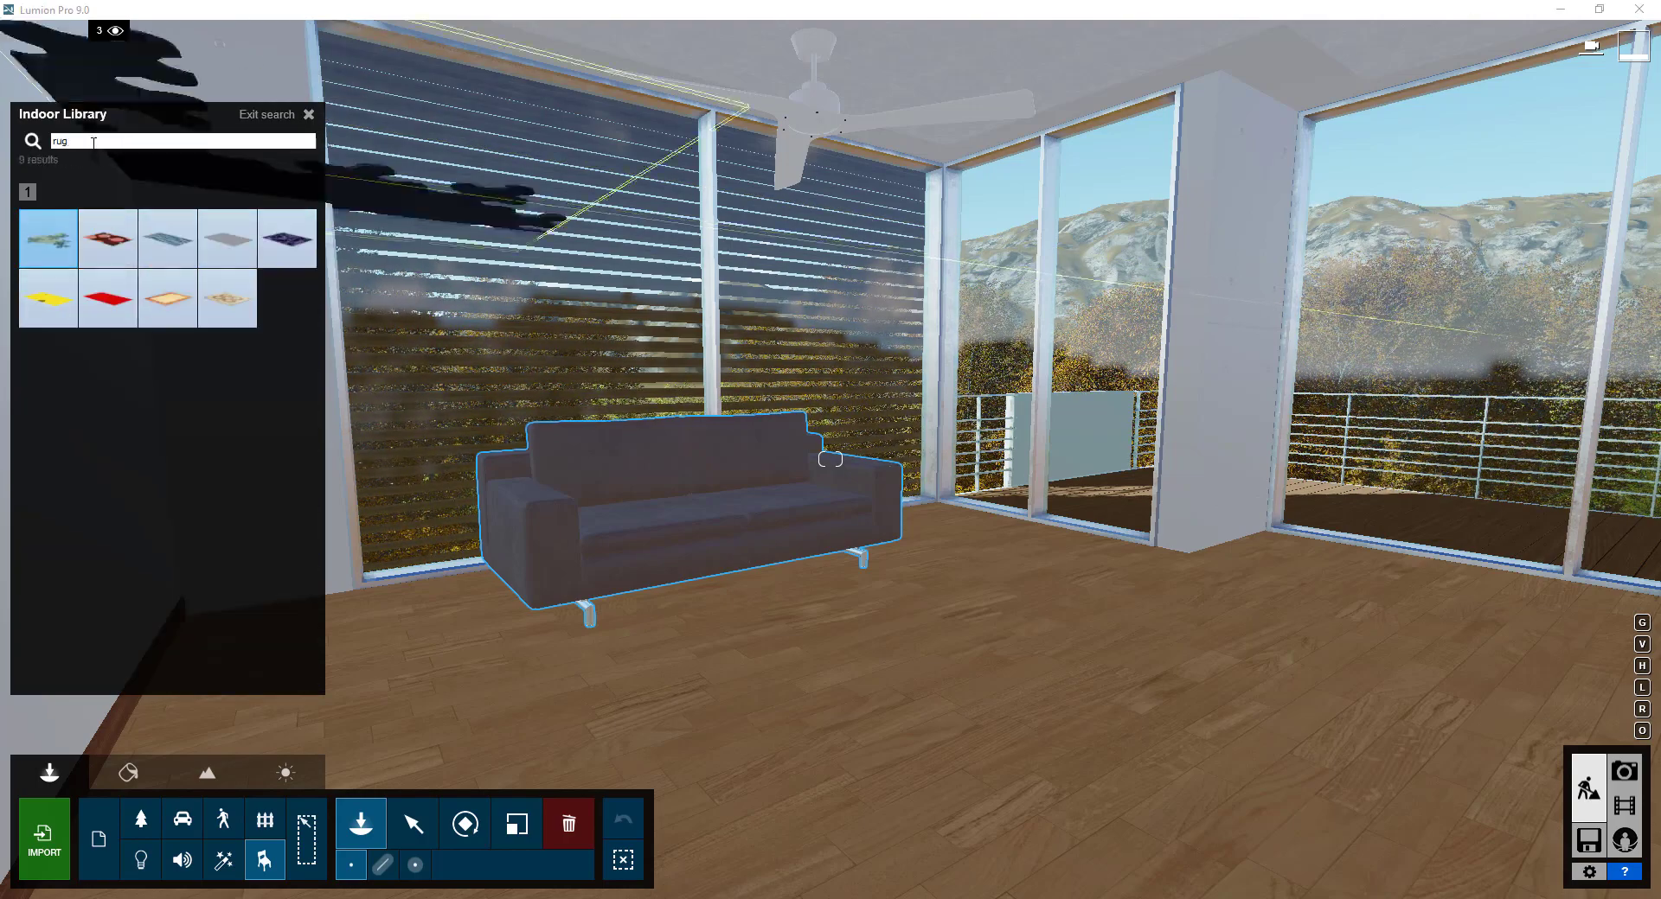
click(112, 247)
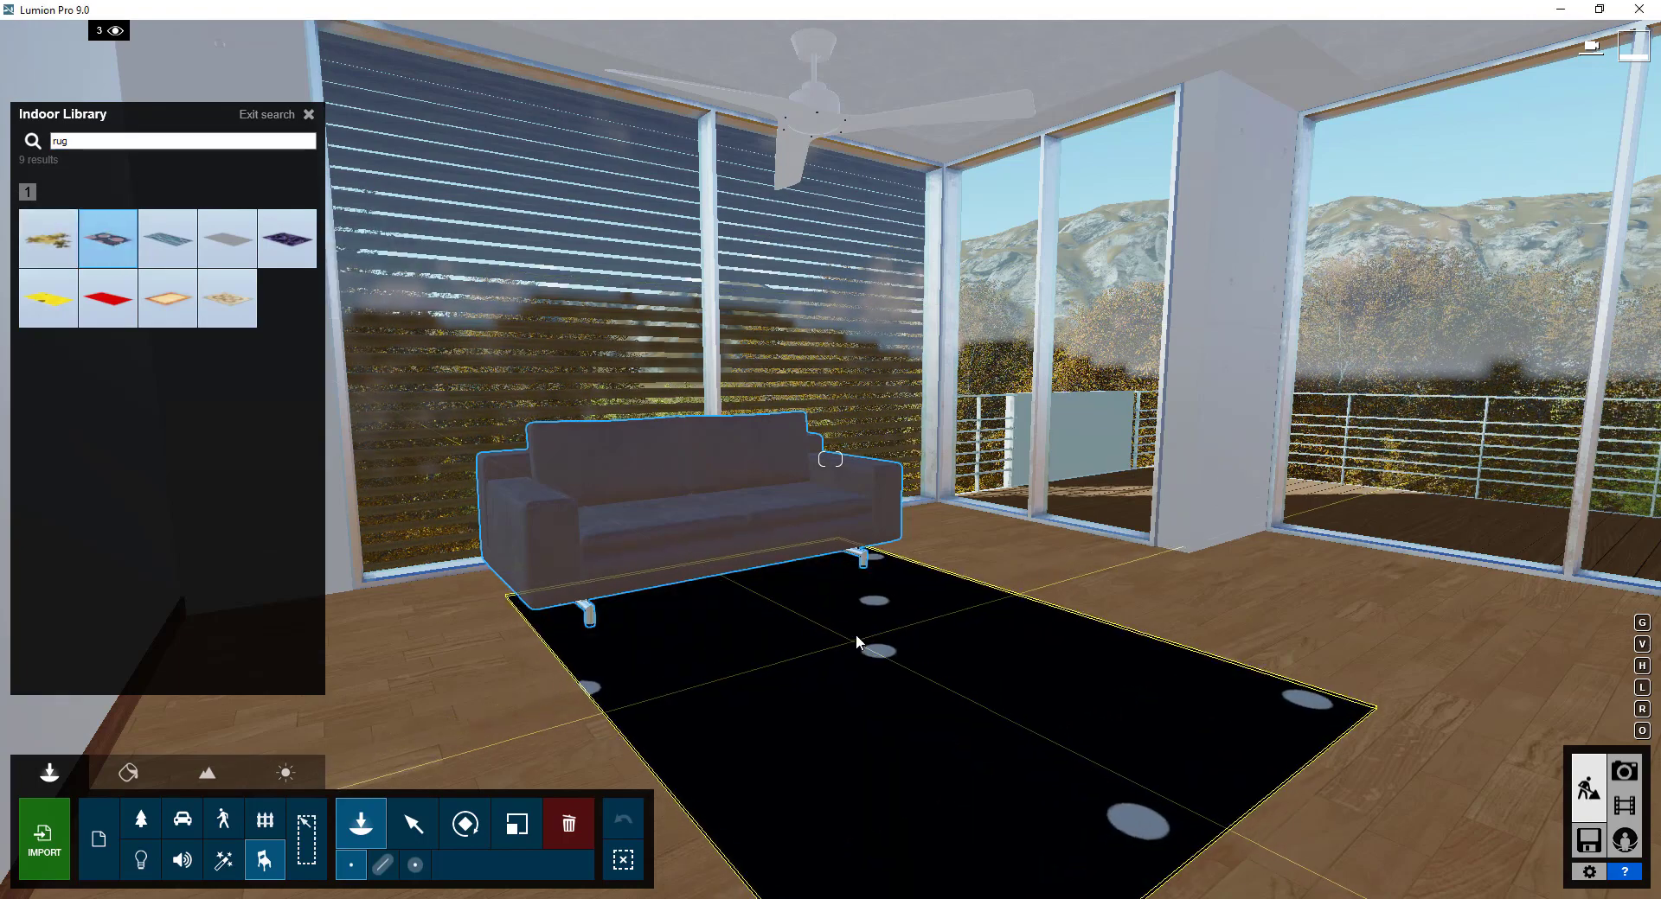
key(r)
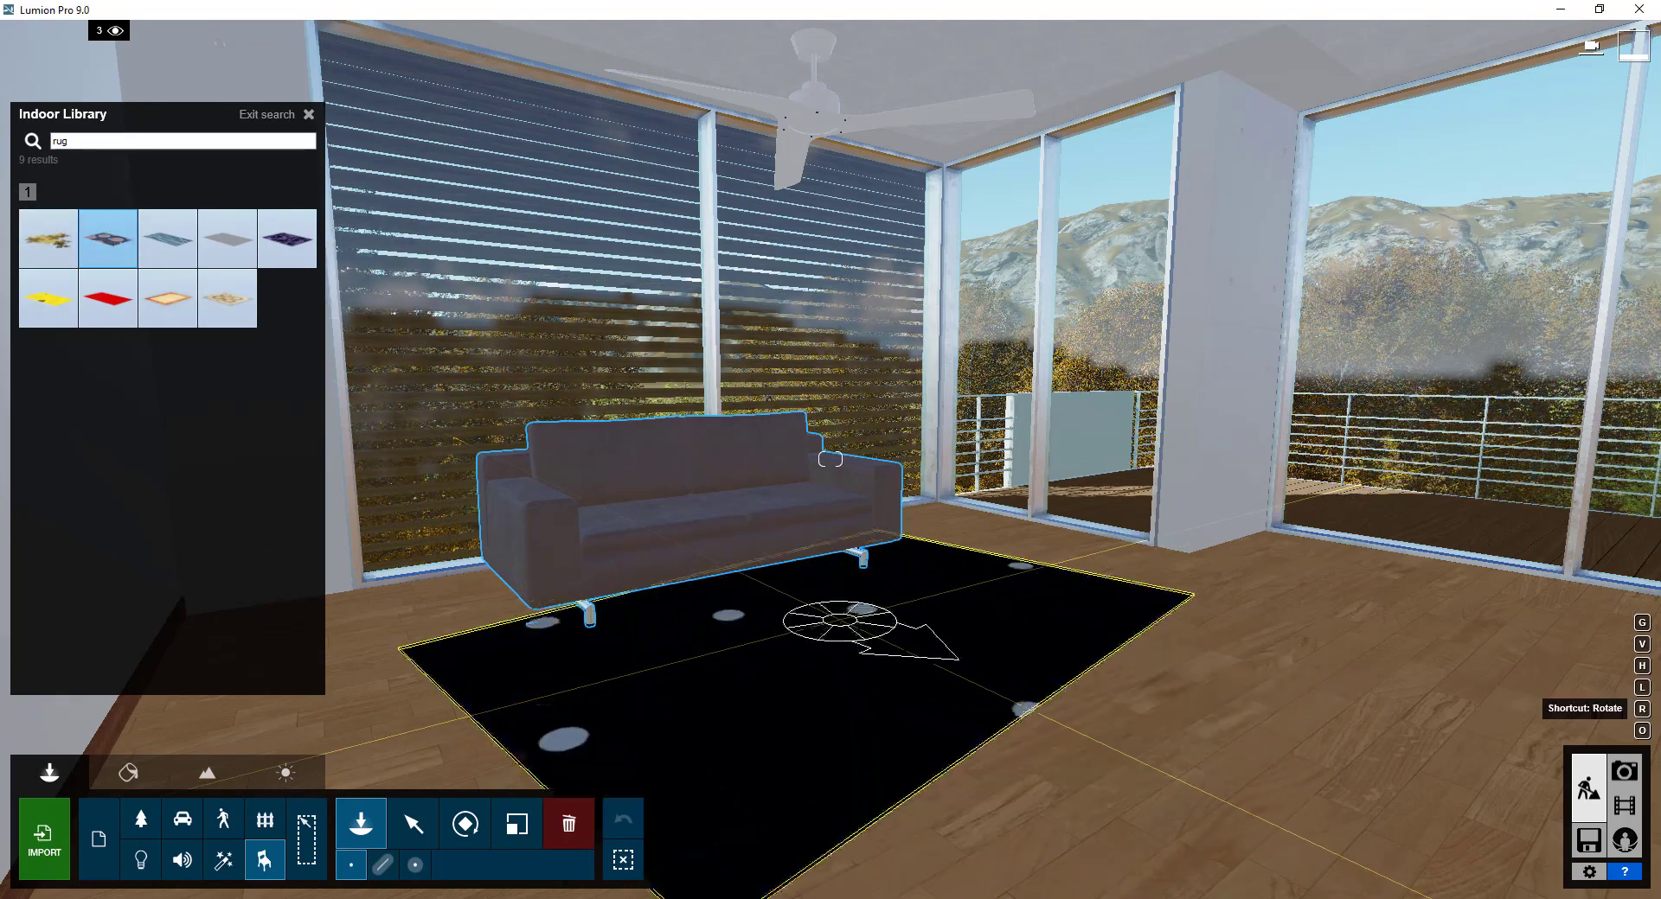
key(r)
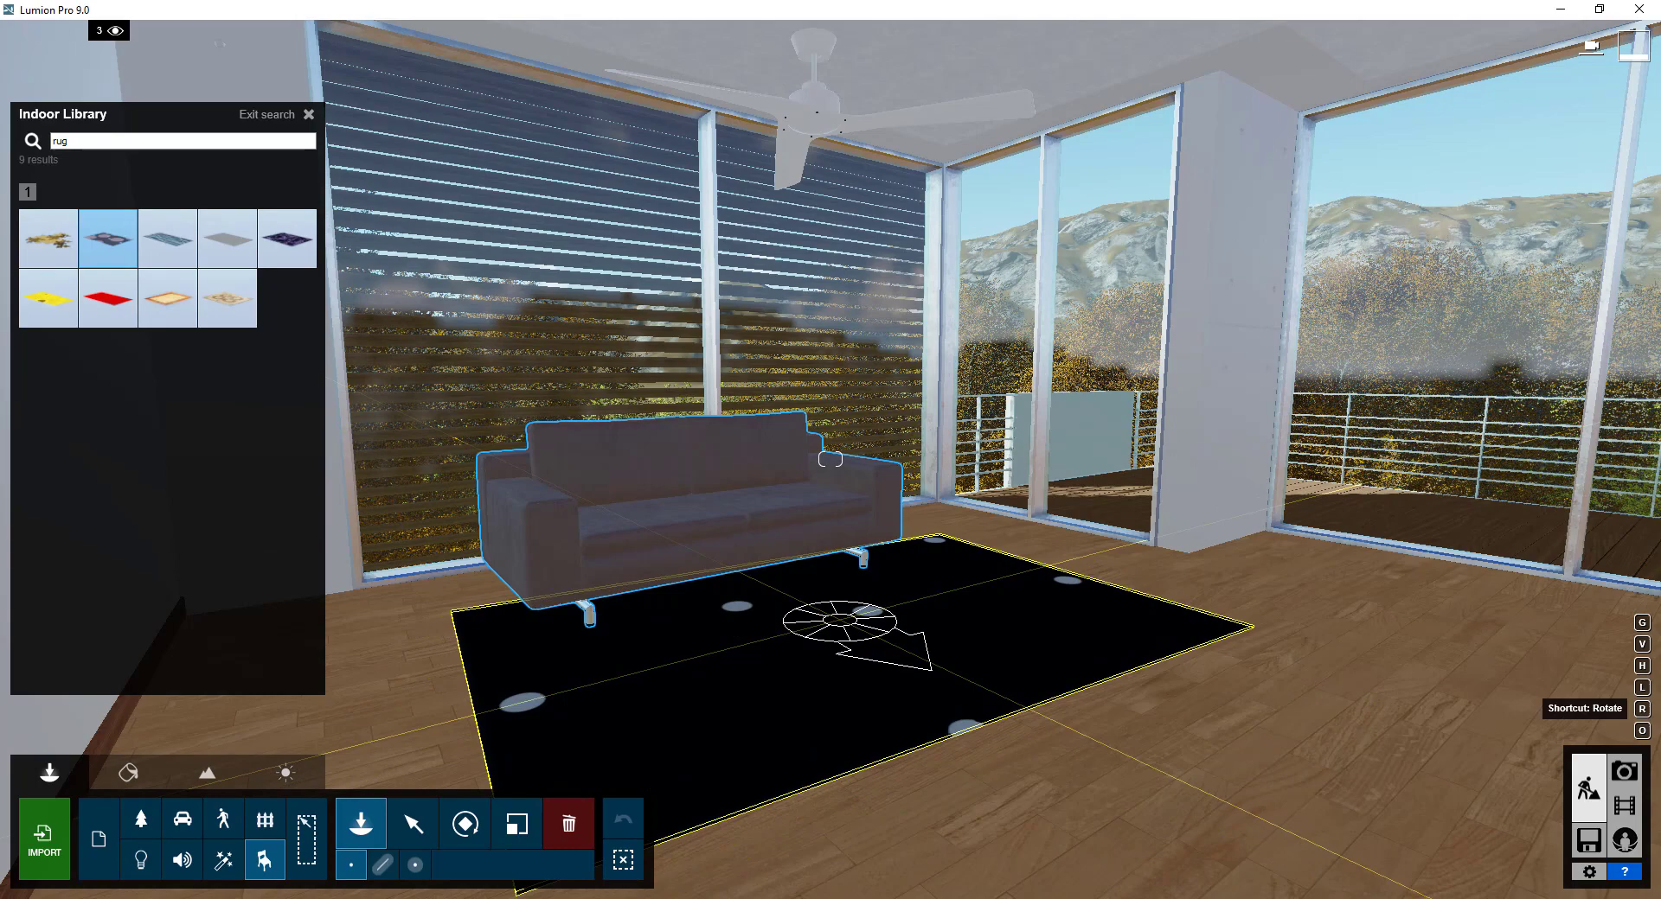
click(839, 621)
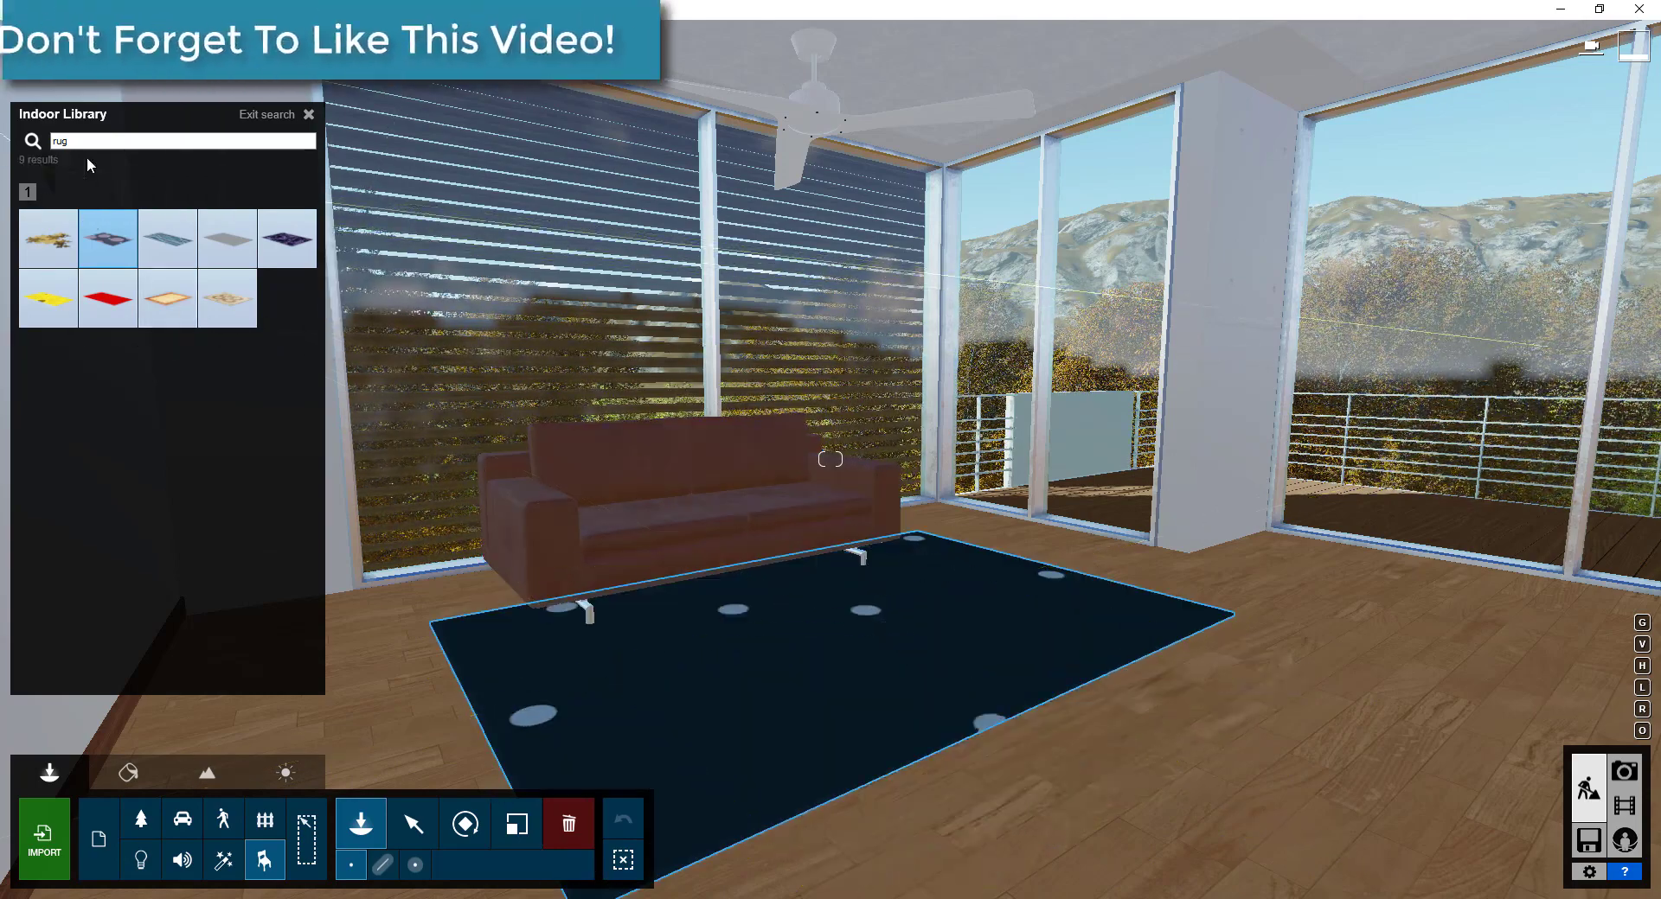
- Leave the rug search and display the table models of the indoor library
click(281, 118)
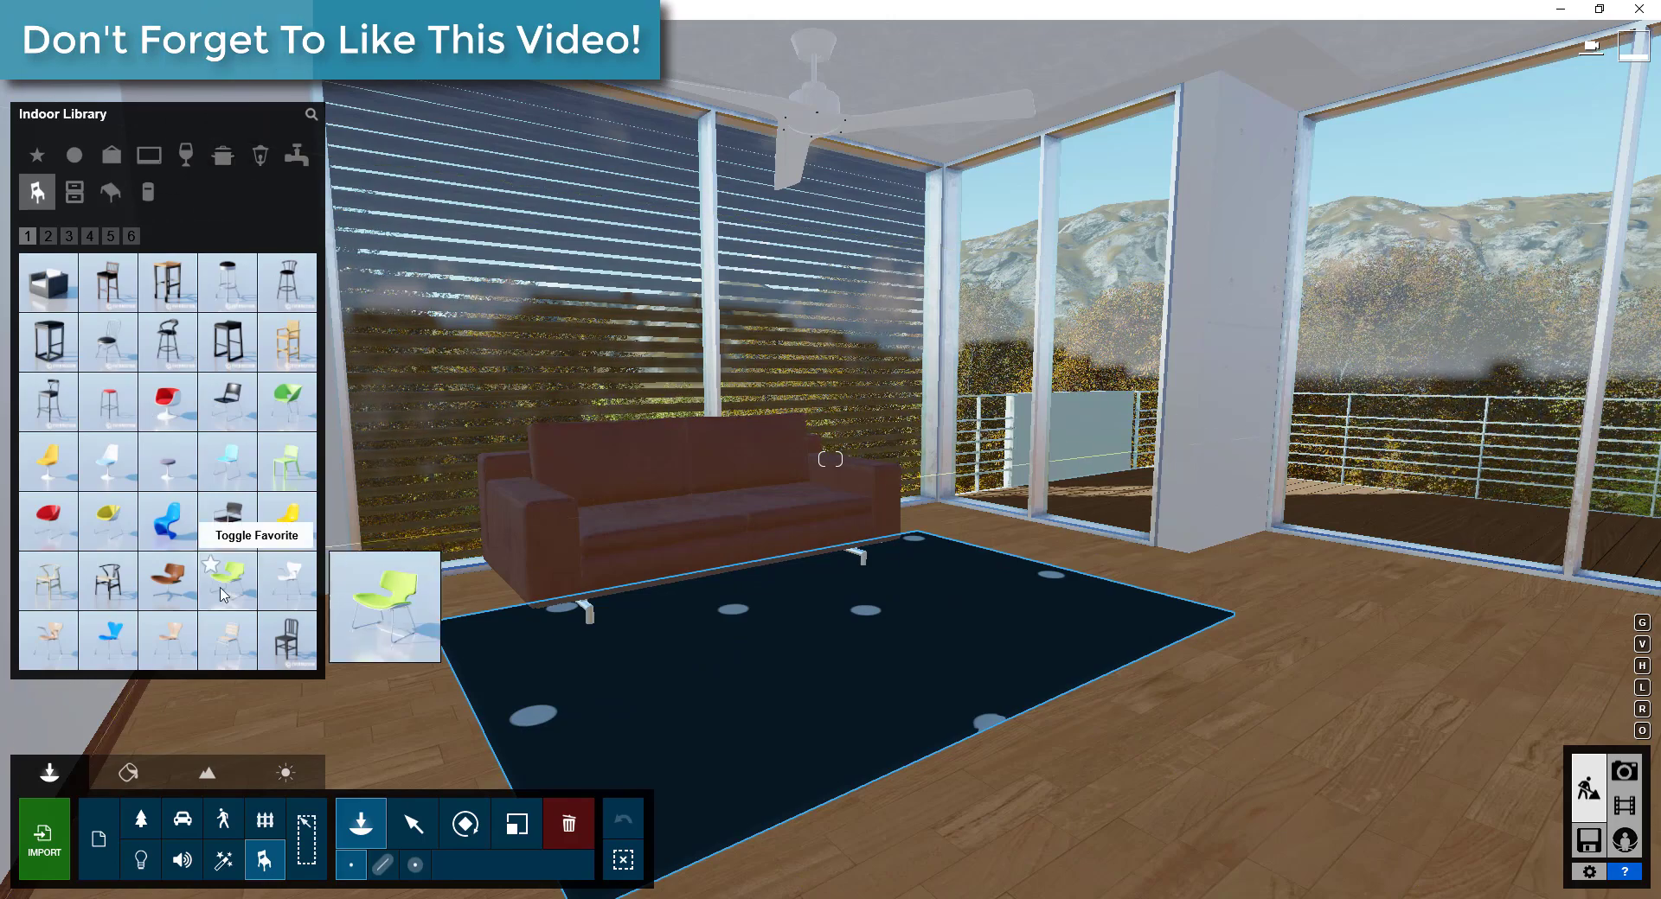
click(110, 194)
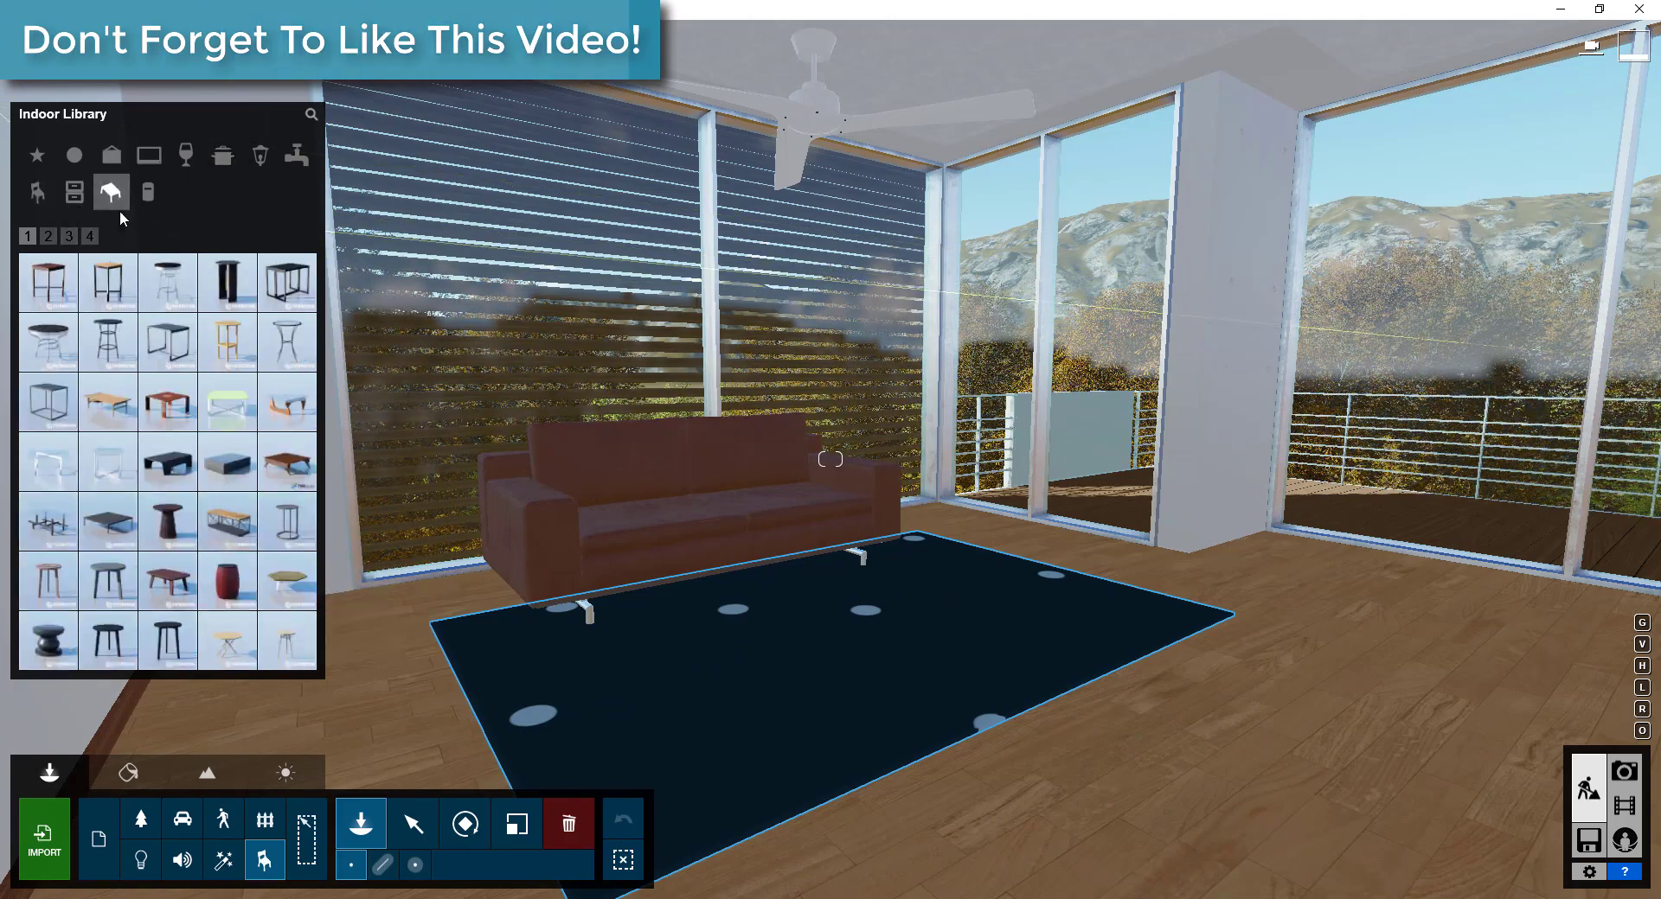
click(184, 588)
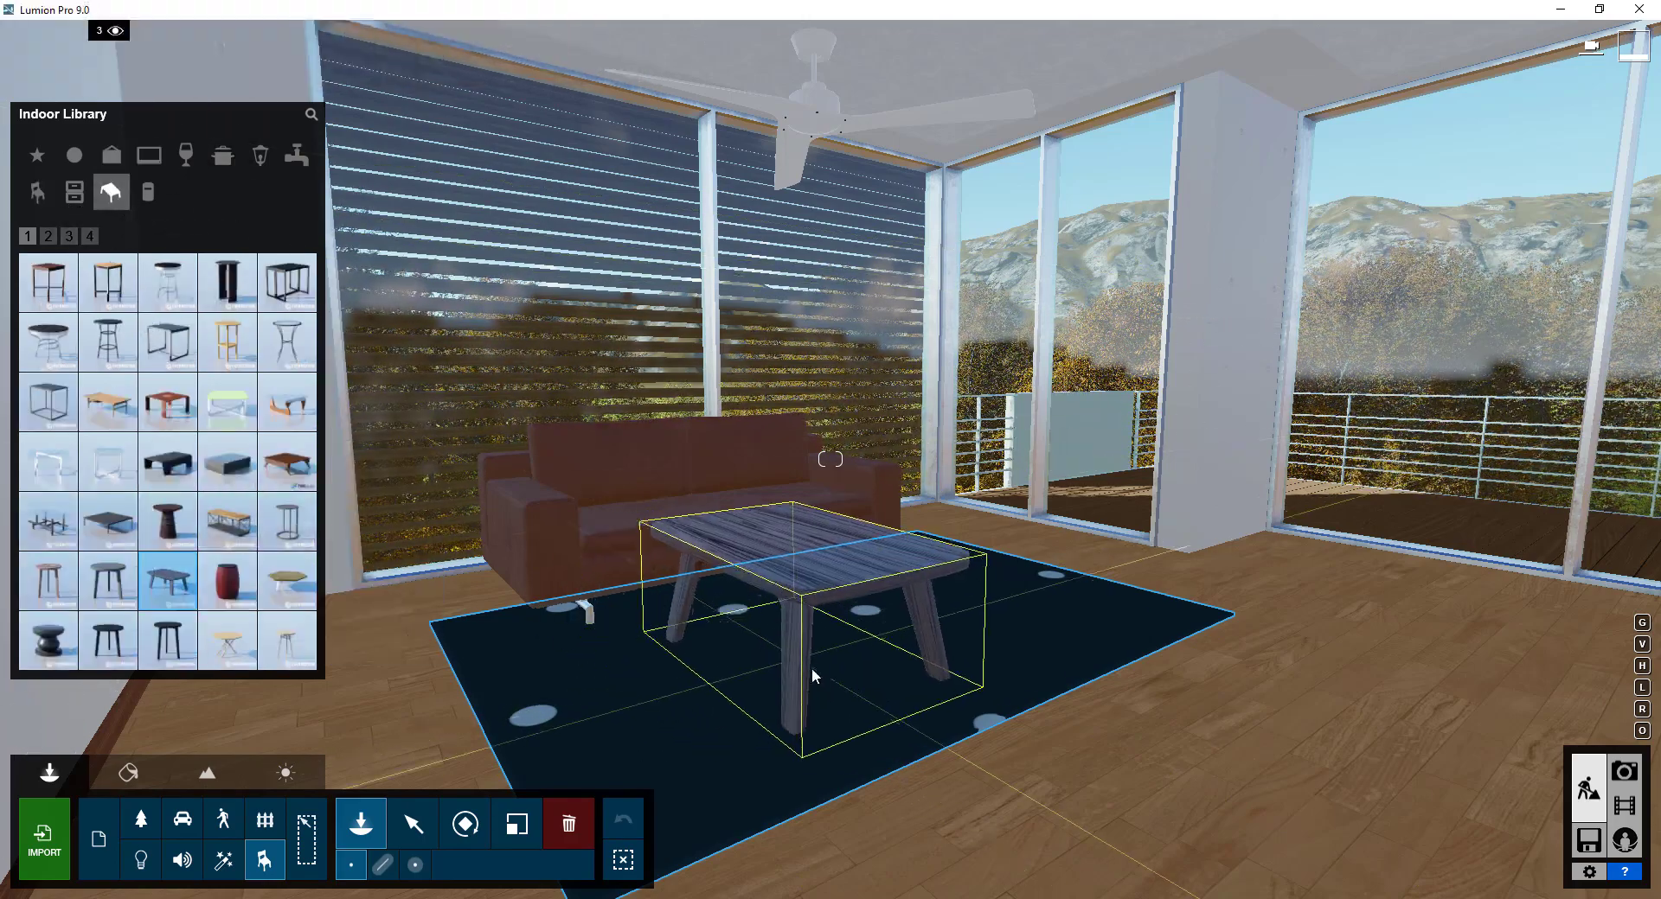
mouse_move(236, 523)
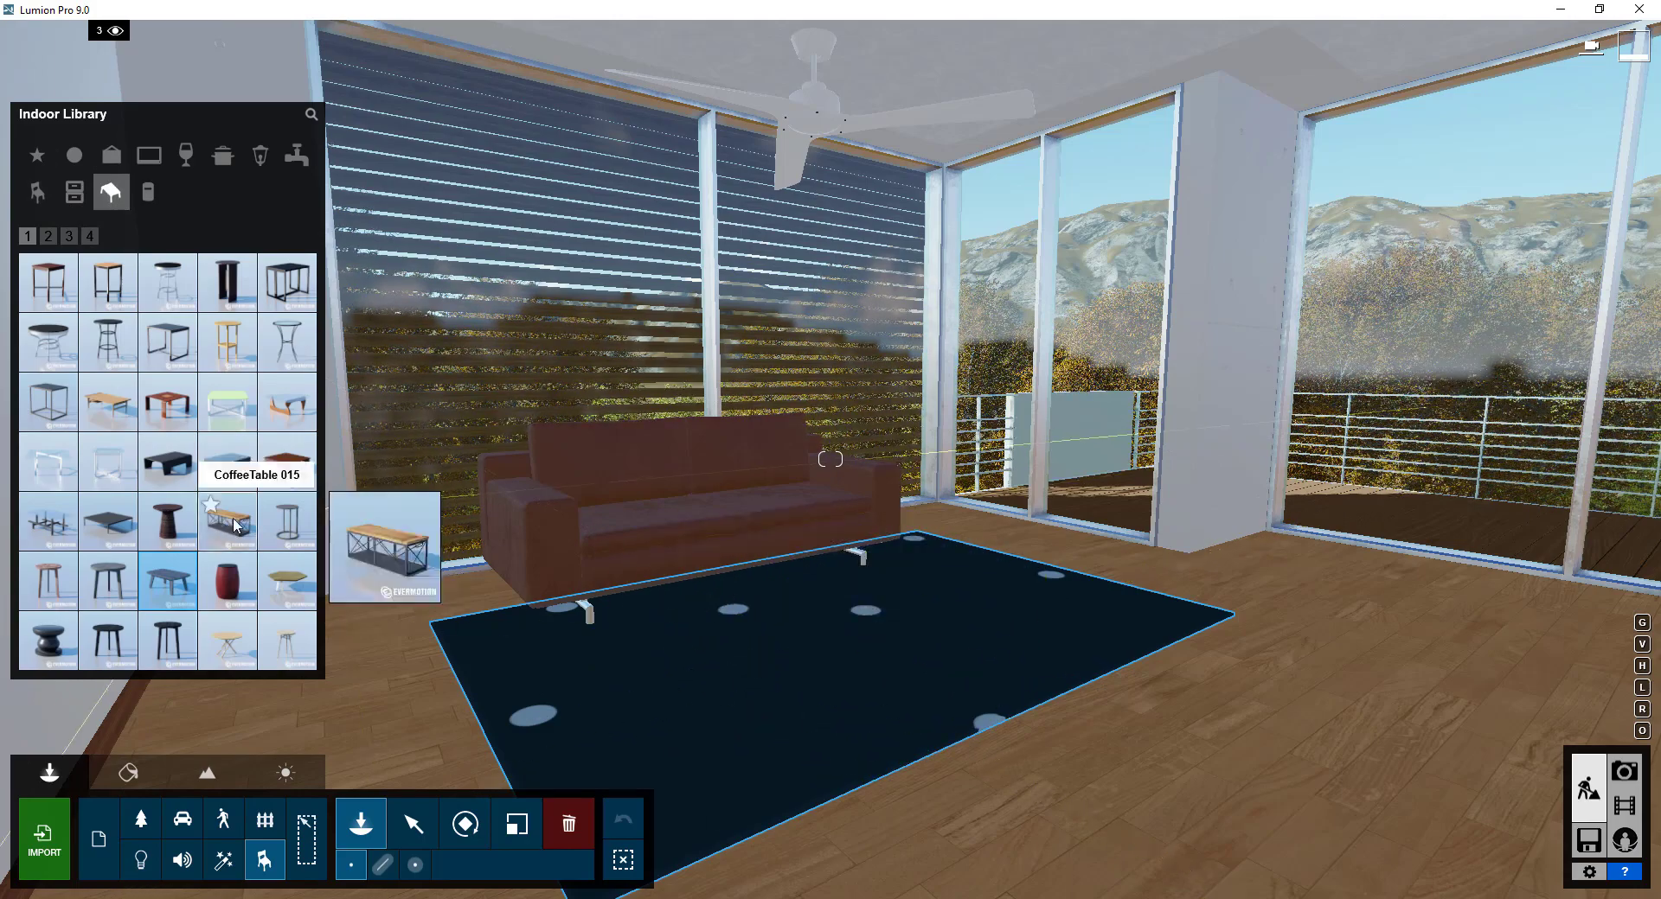
click(286, 461)
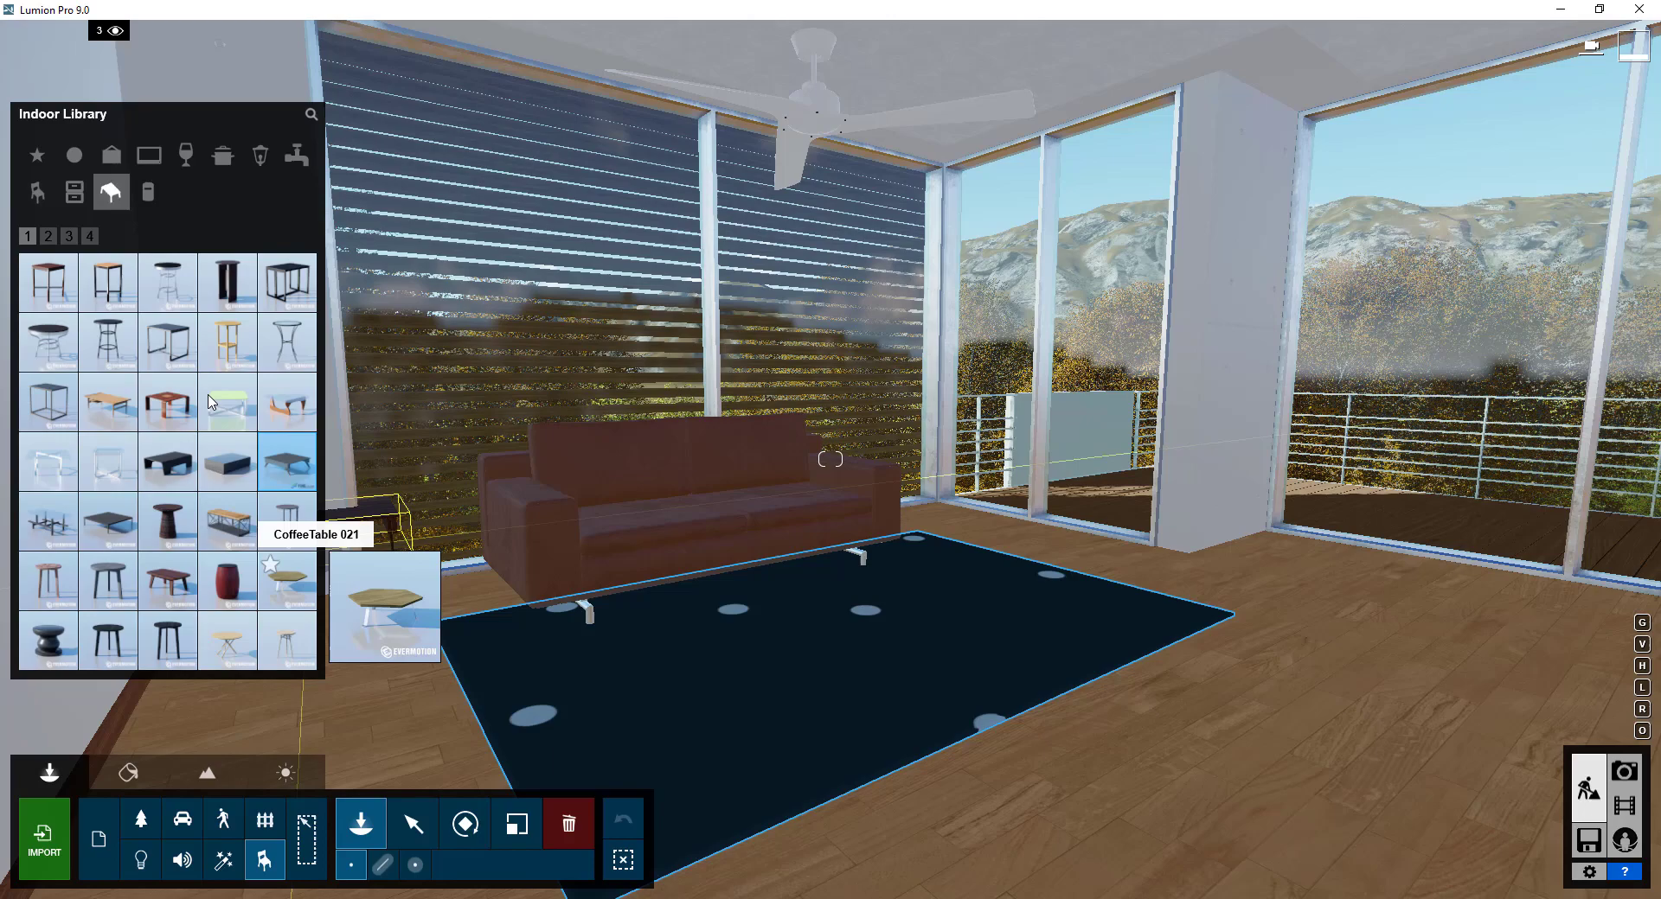
- Place JapaneseTable 004 on the rug in front of the sofa, rotated lengthwise along it
mouse_move(130, 318)
click(50, 237)
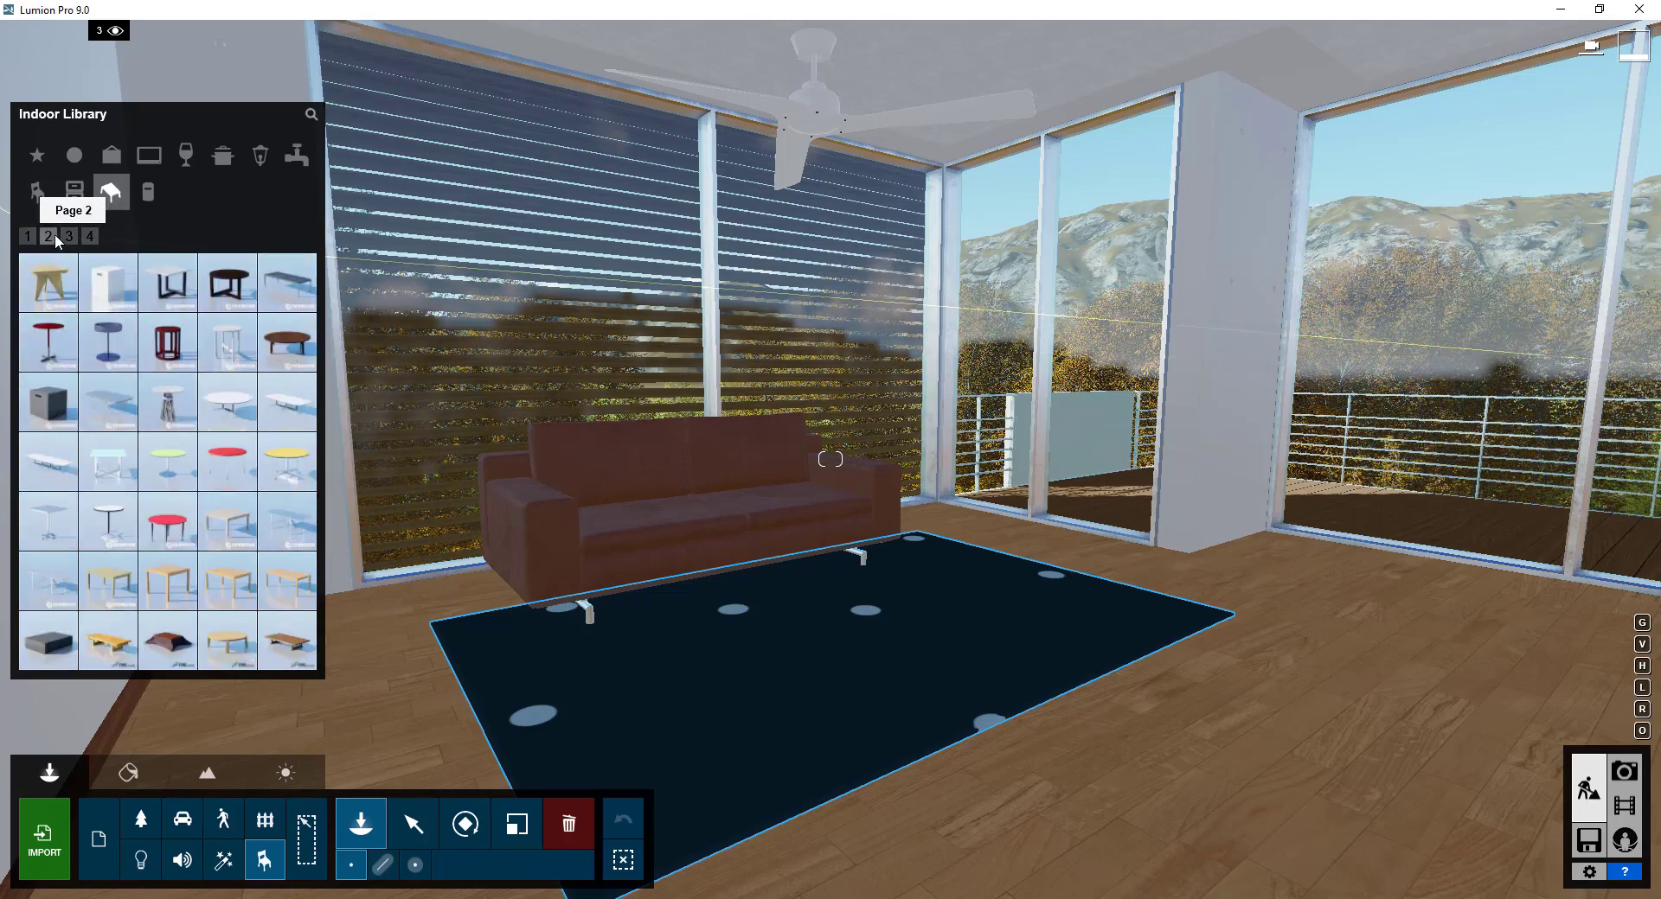
mouse_move(294, 640)
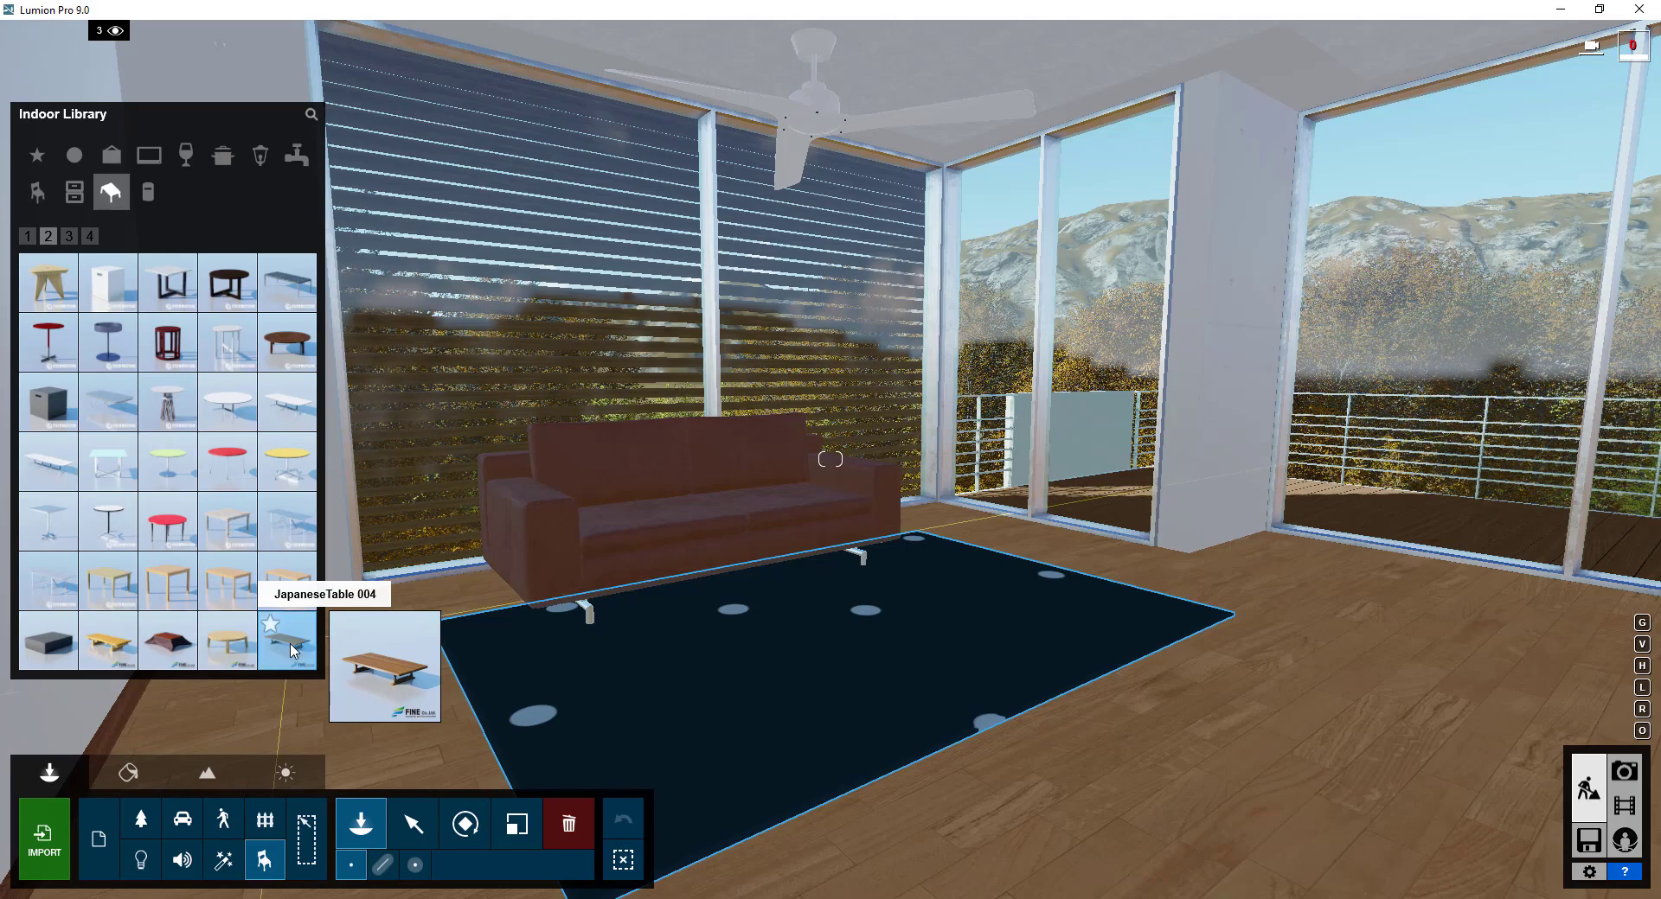
click(286, 641)
key(r)
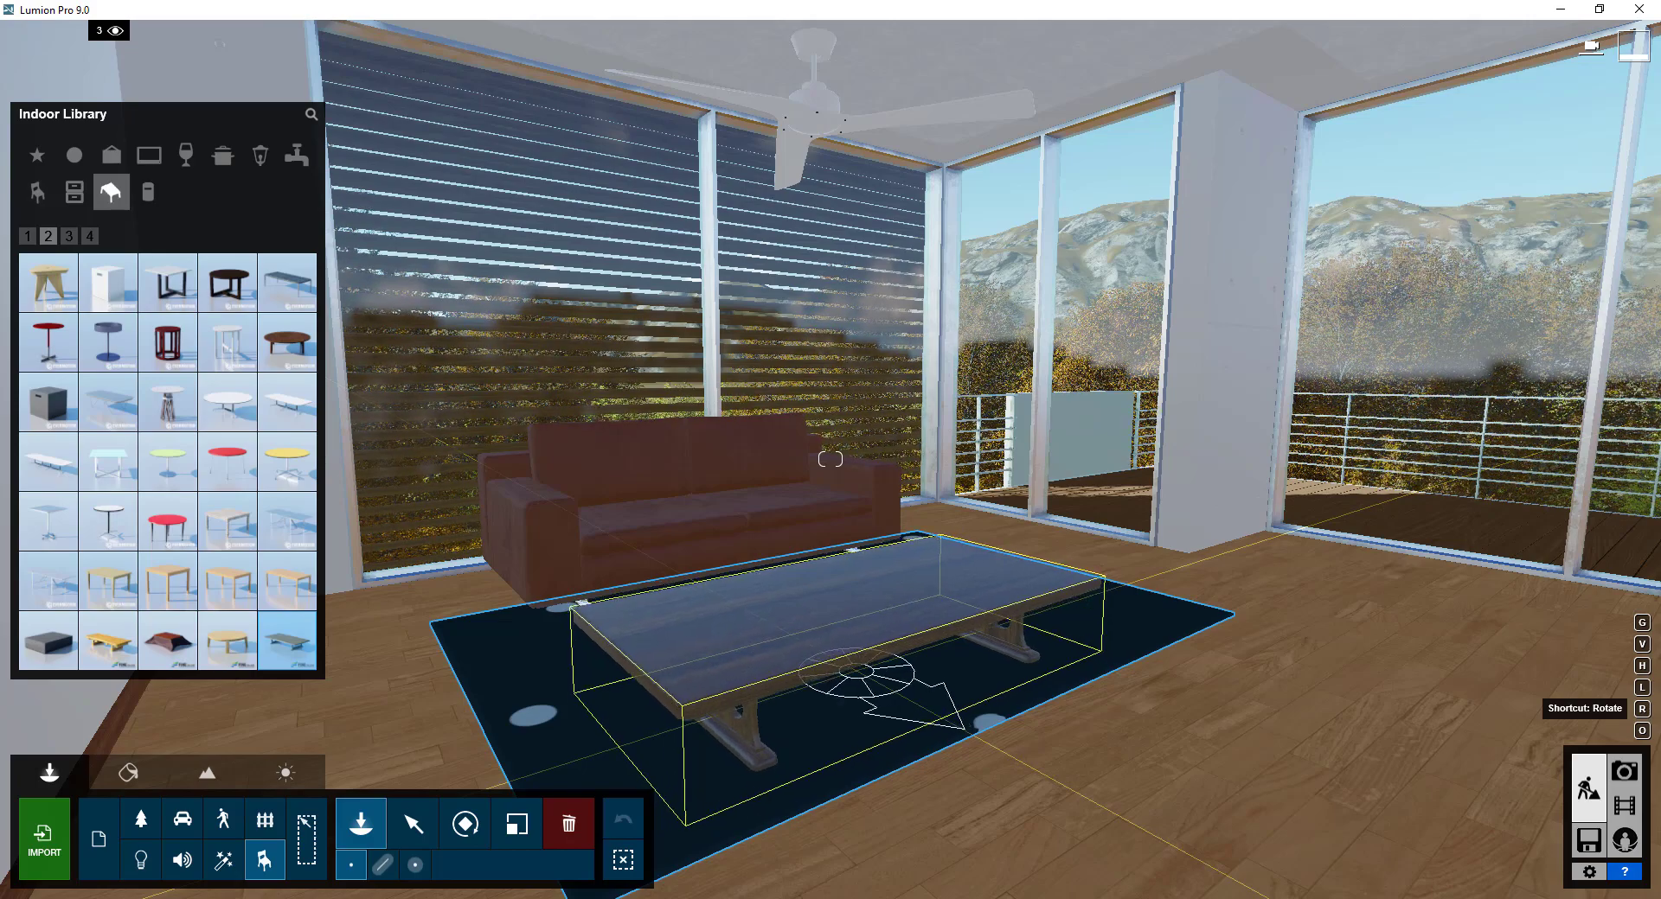
click(872, 672)
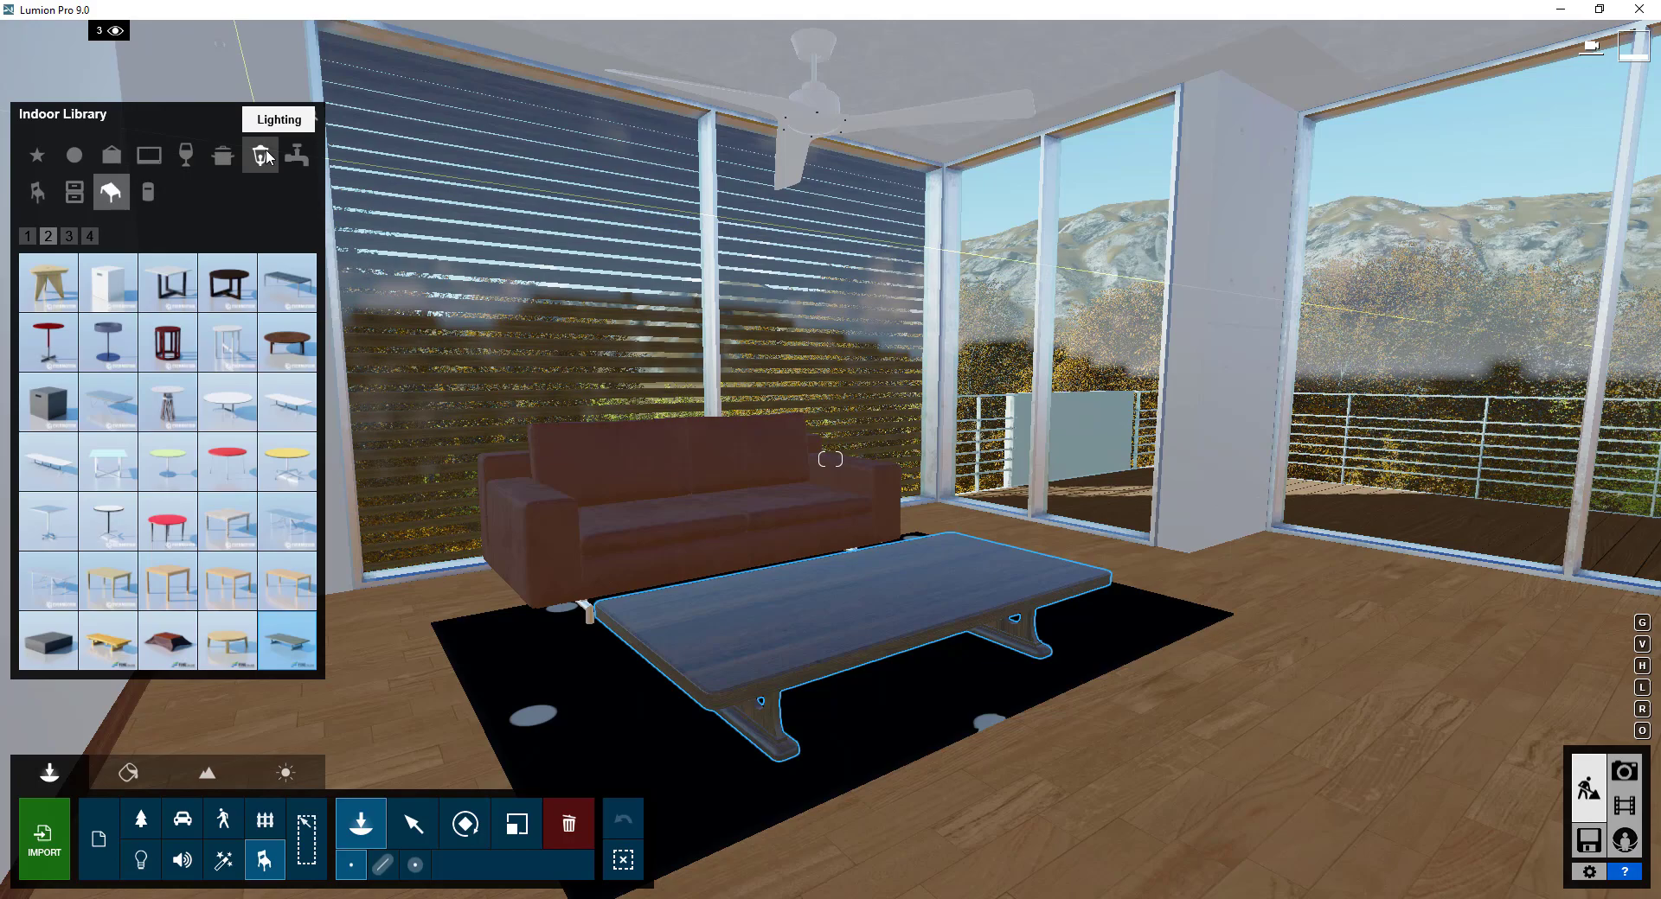
- Place FloorLamp 006 beside the sofa's near end and another slim black floor lamp beside its far end
click(260, 156)
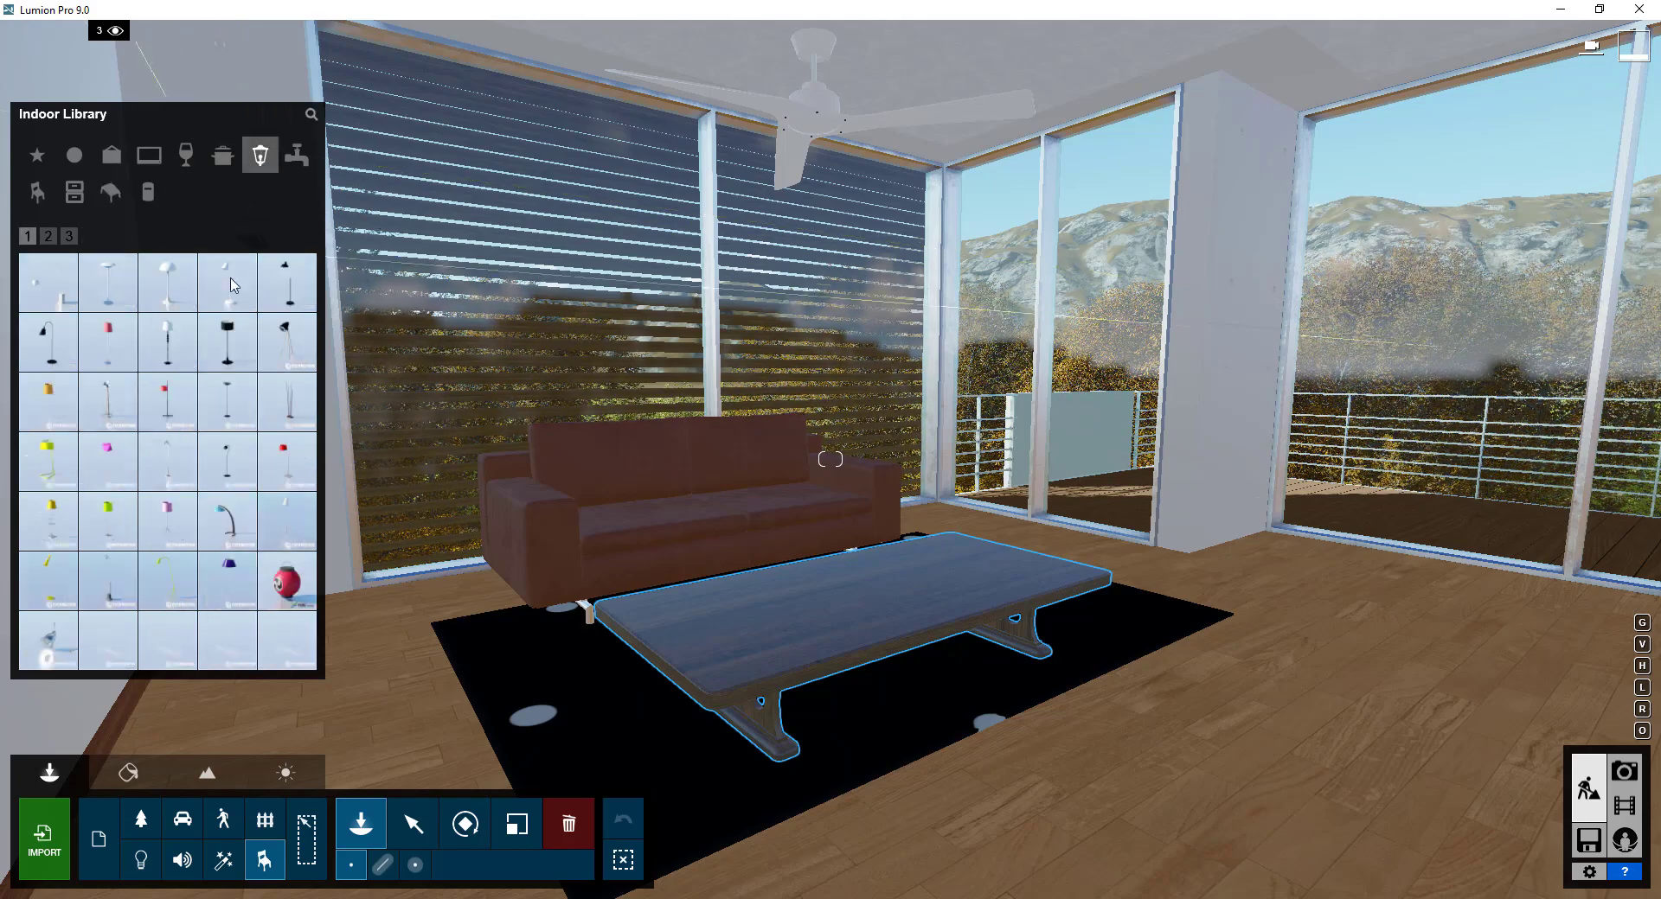
click(47, 342)
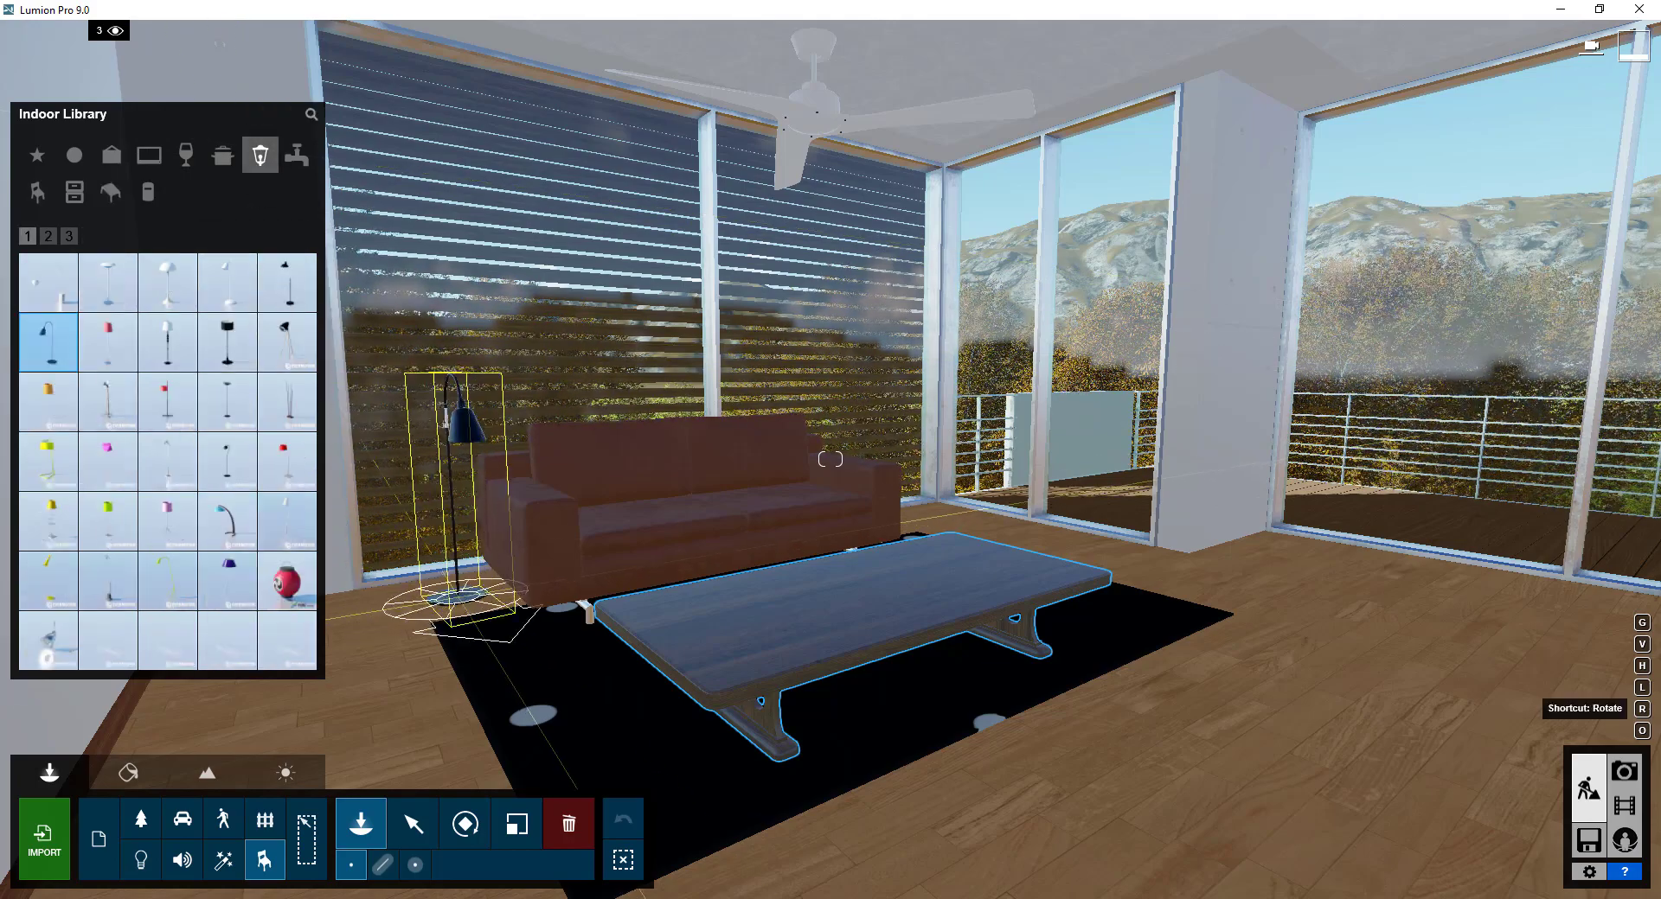
click(448, 603)
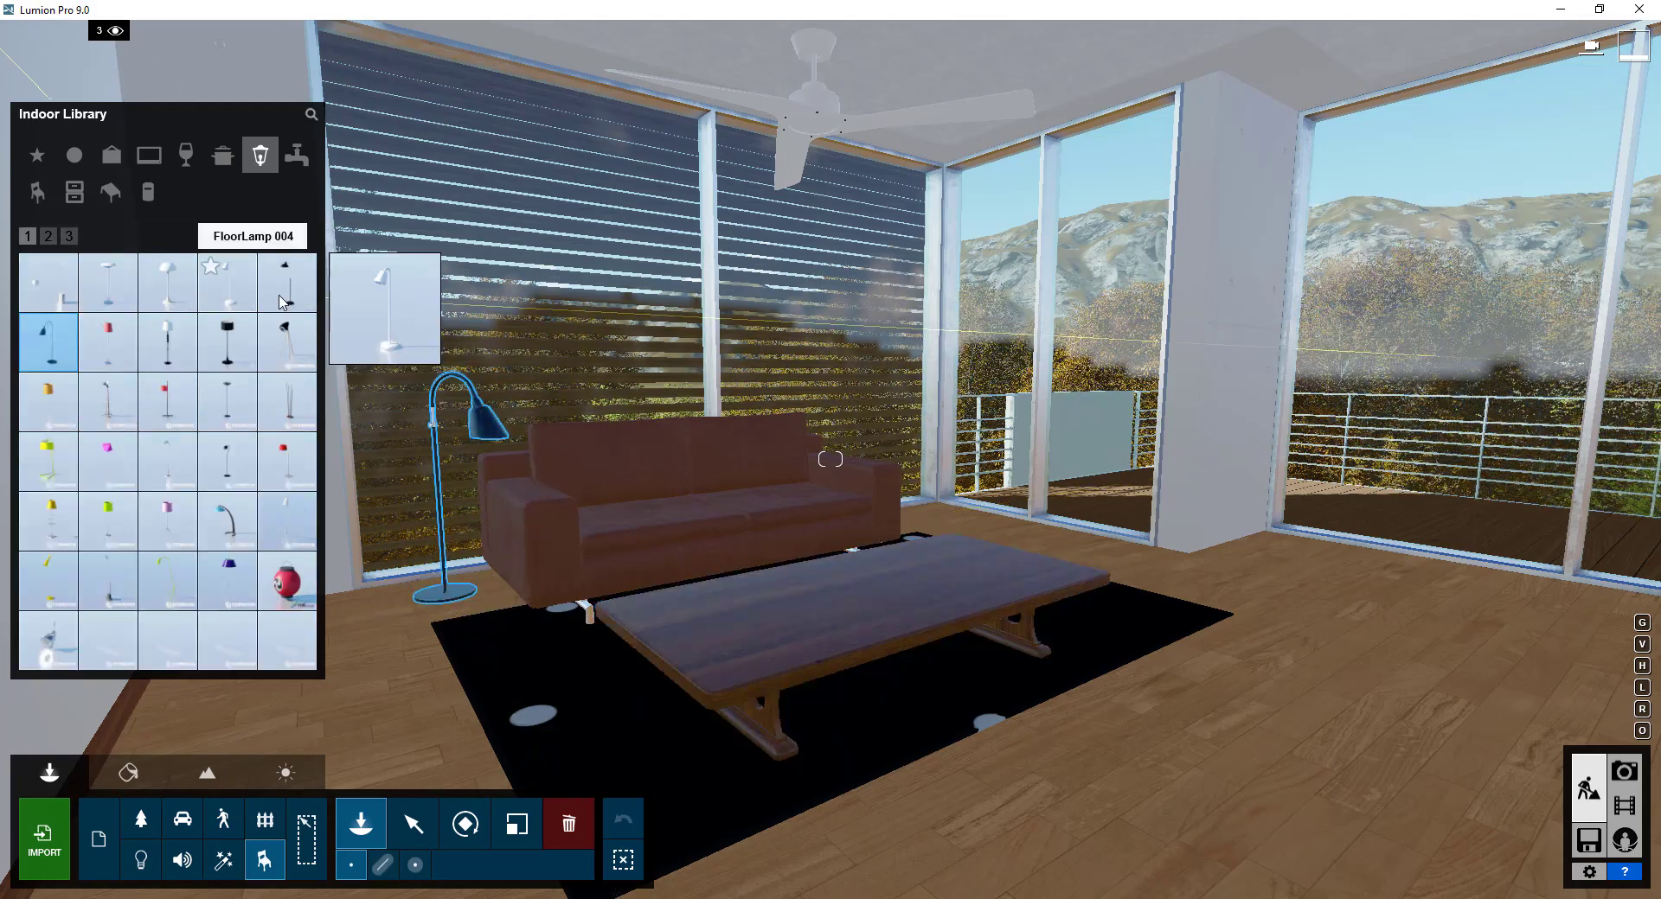
click(287, 282)
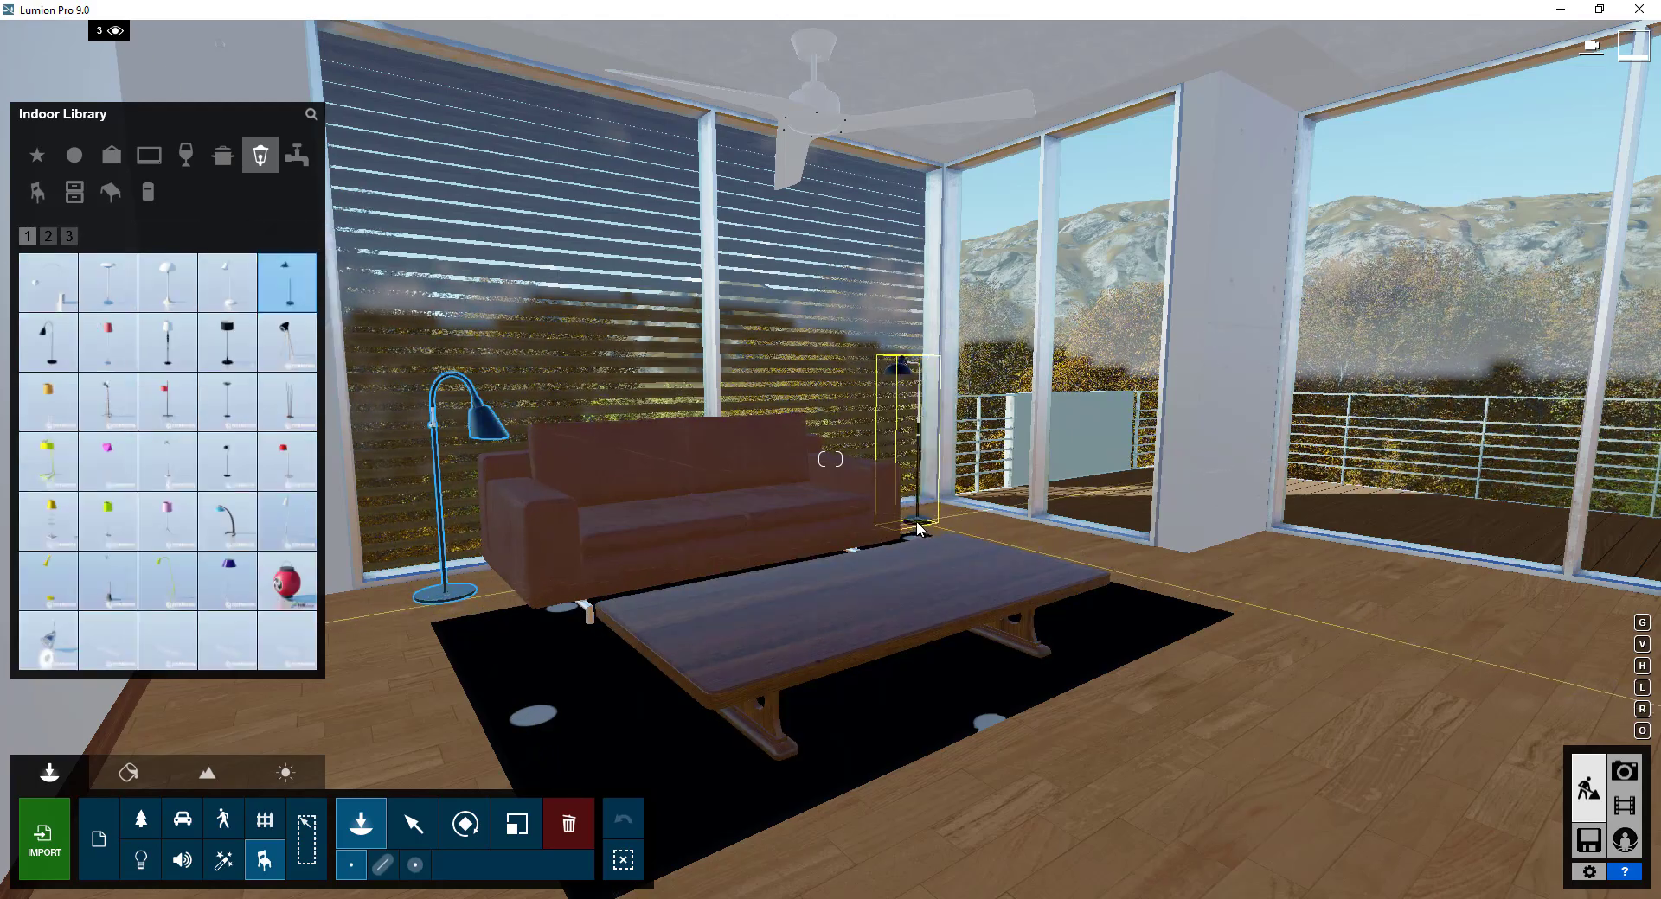
click(916, 524)
- Place BoardGame 001 in the middle of the low table, rotated to line up with the tabletop
right_drag(956, 556, 1116, 547)
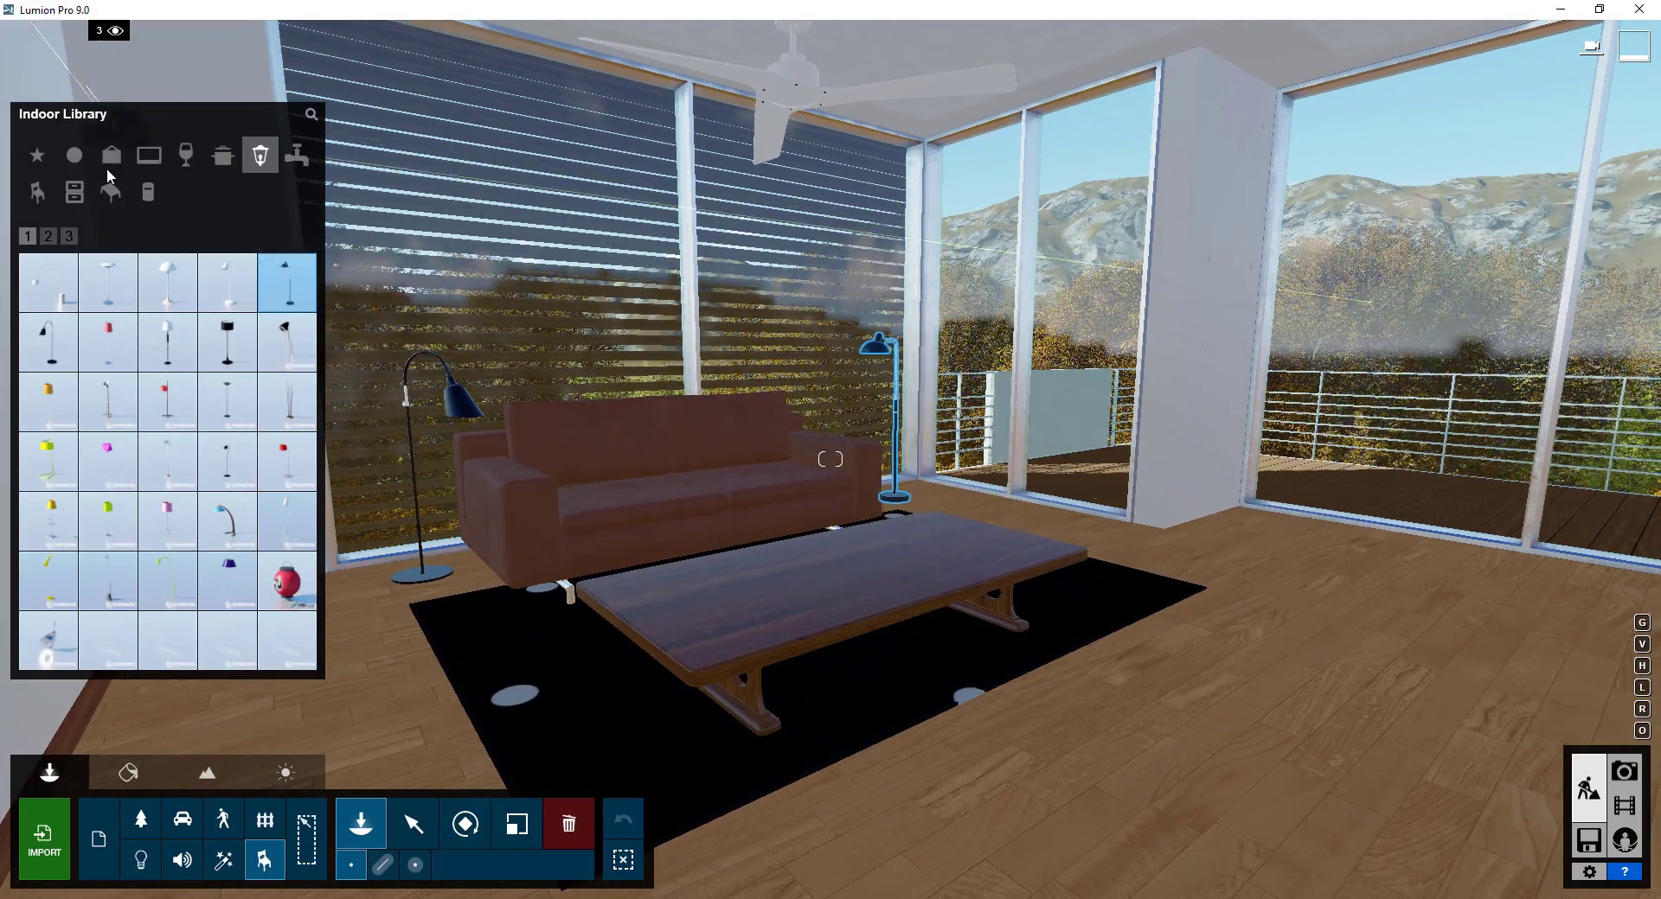
click(111, 155)
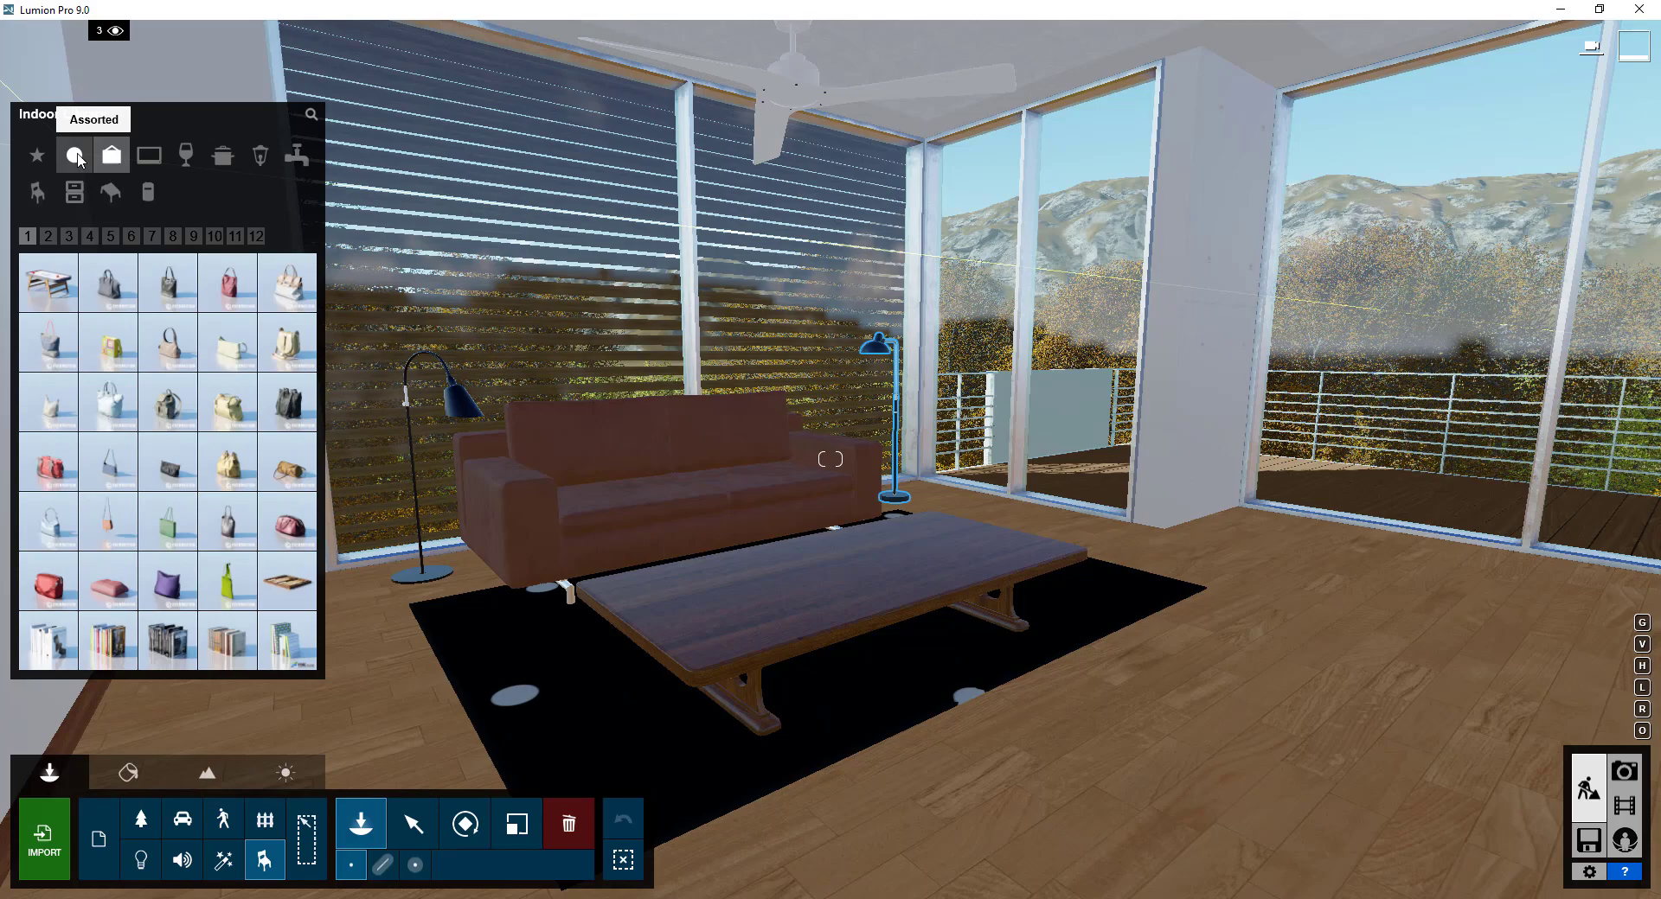
click(294, 590)
key(r)
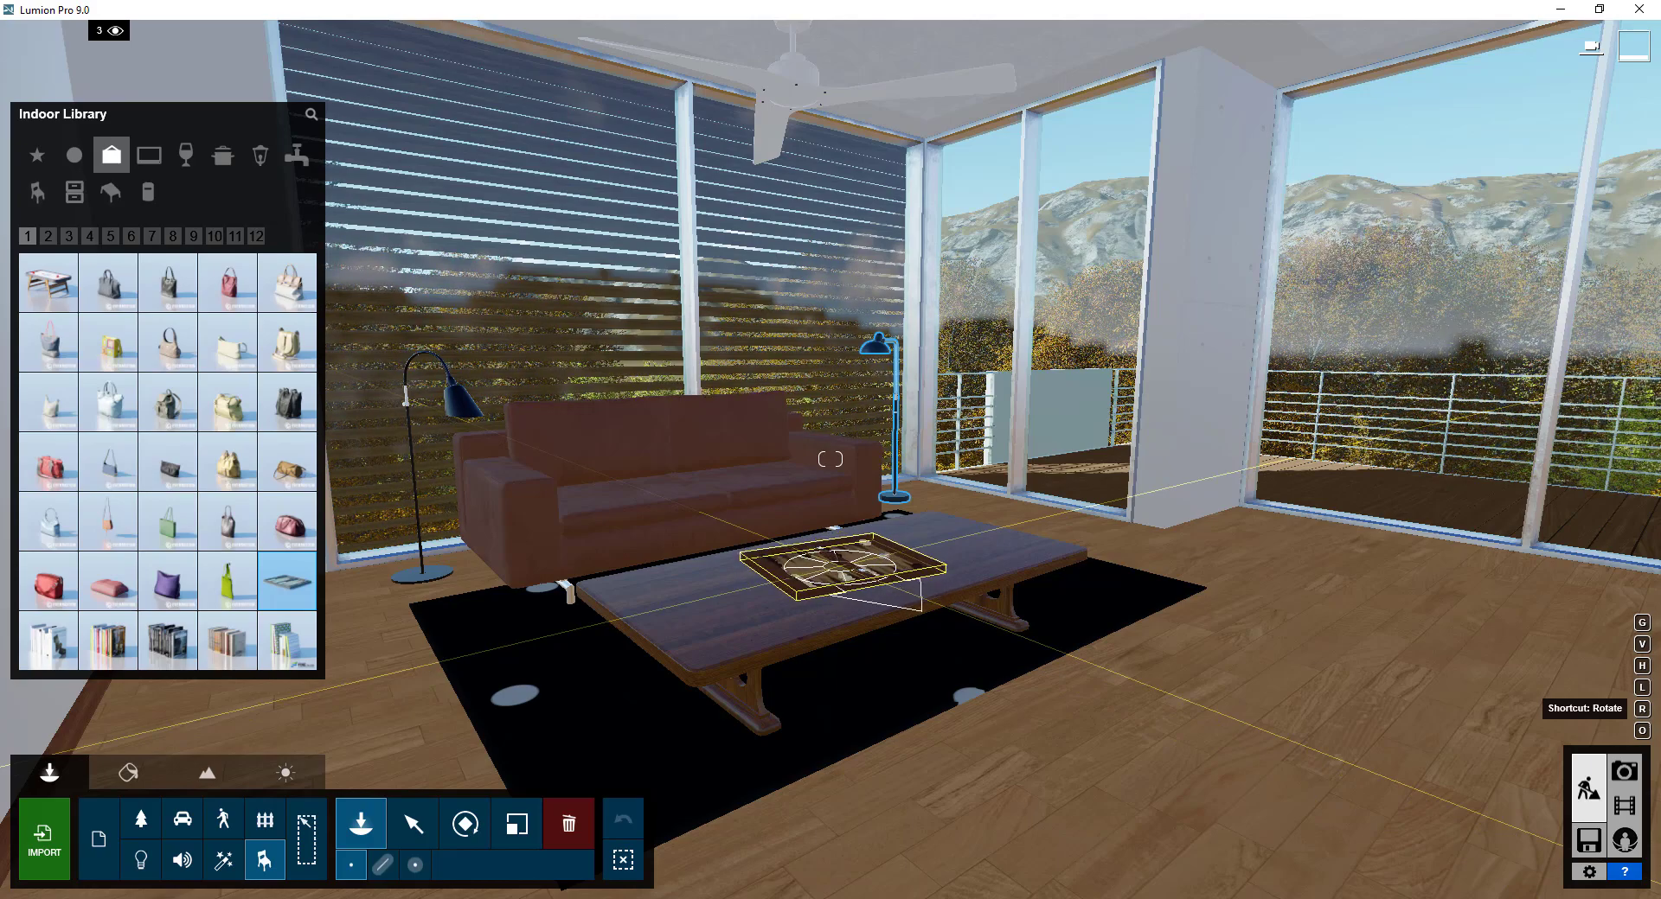
click(917, 581)
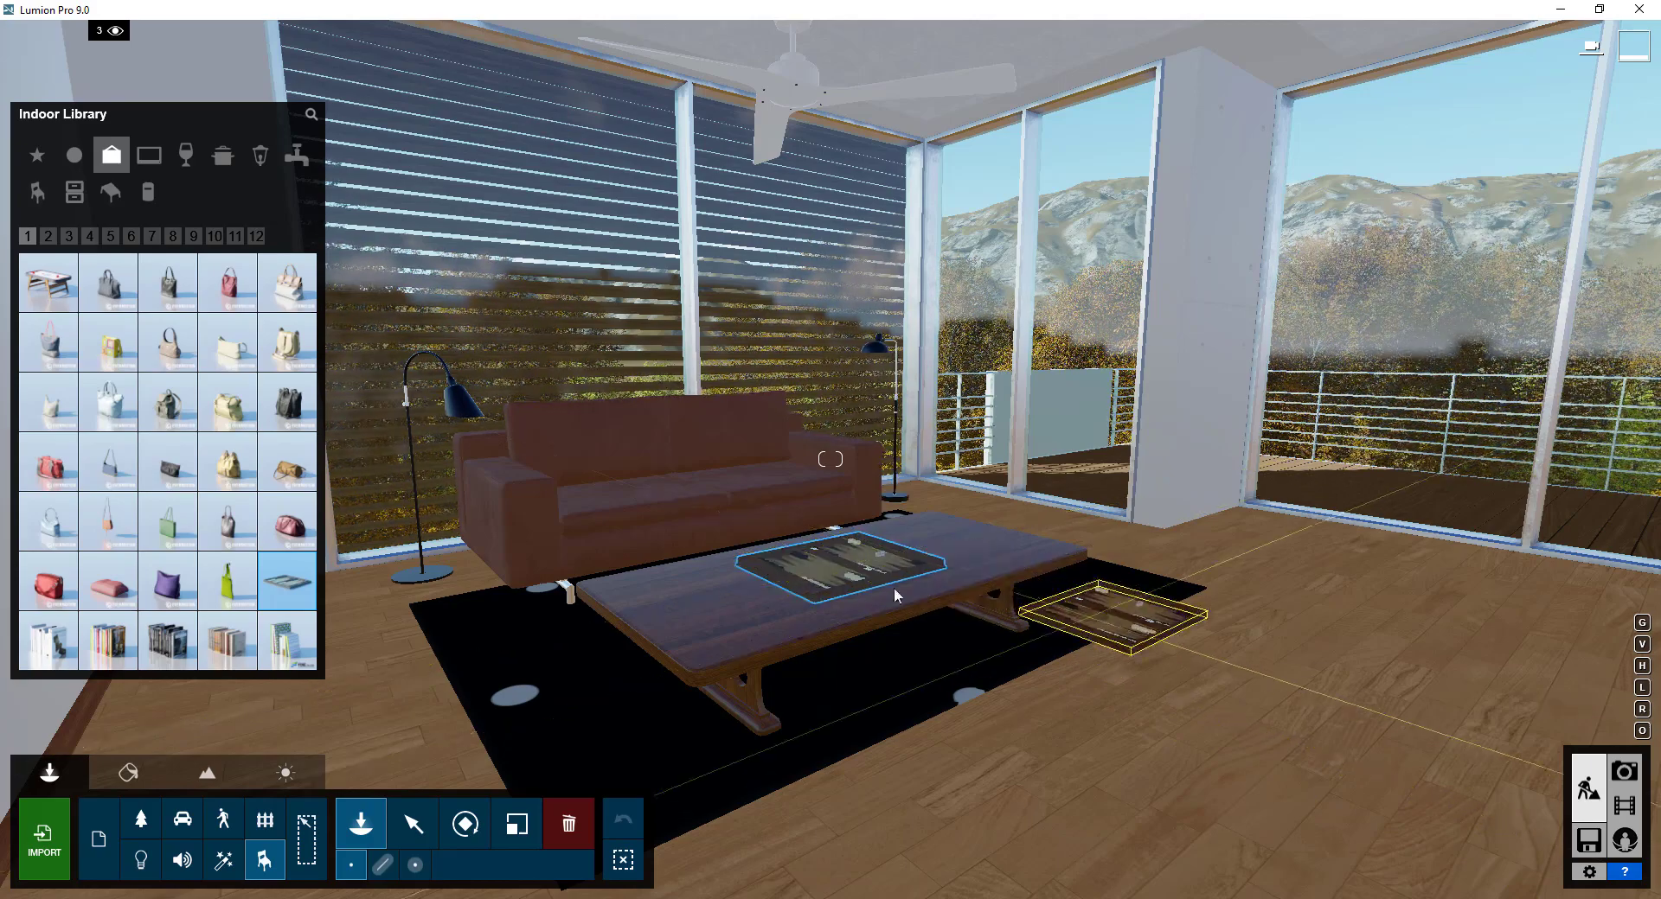
- Switch from placing to selecting objects and toggle the Option 3 layer's visibility to check its furniture, ending with it hidden
click(413, 825)
mouse_move(111, 51)
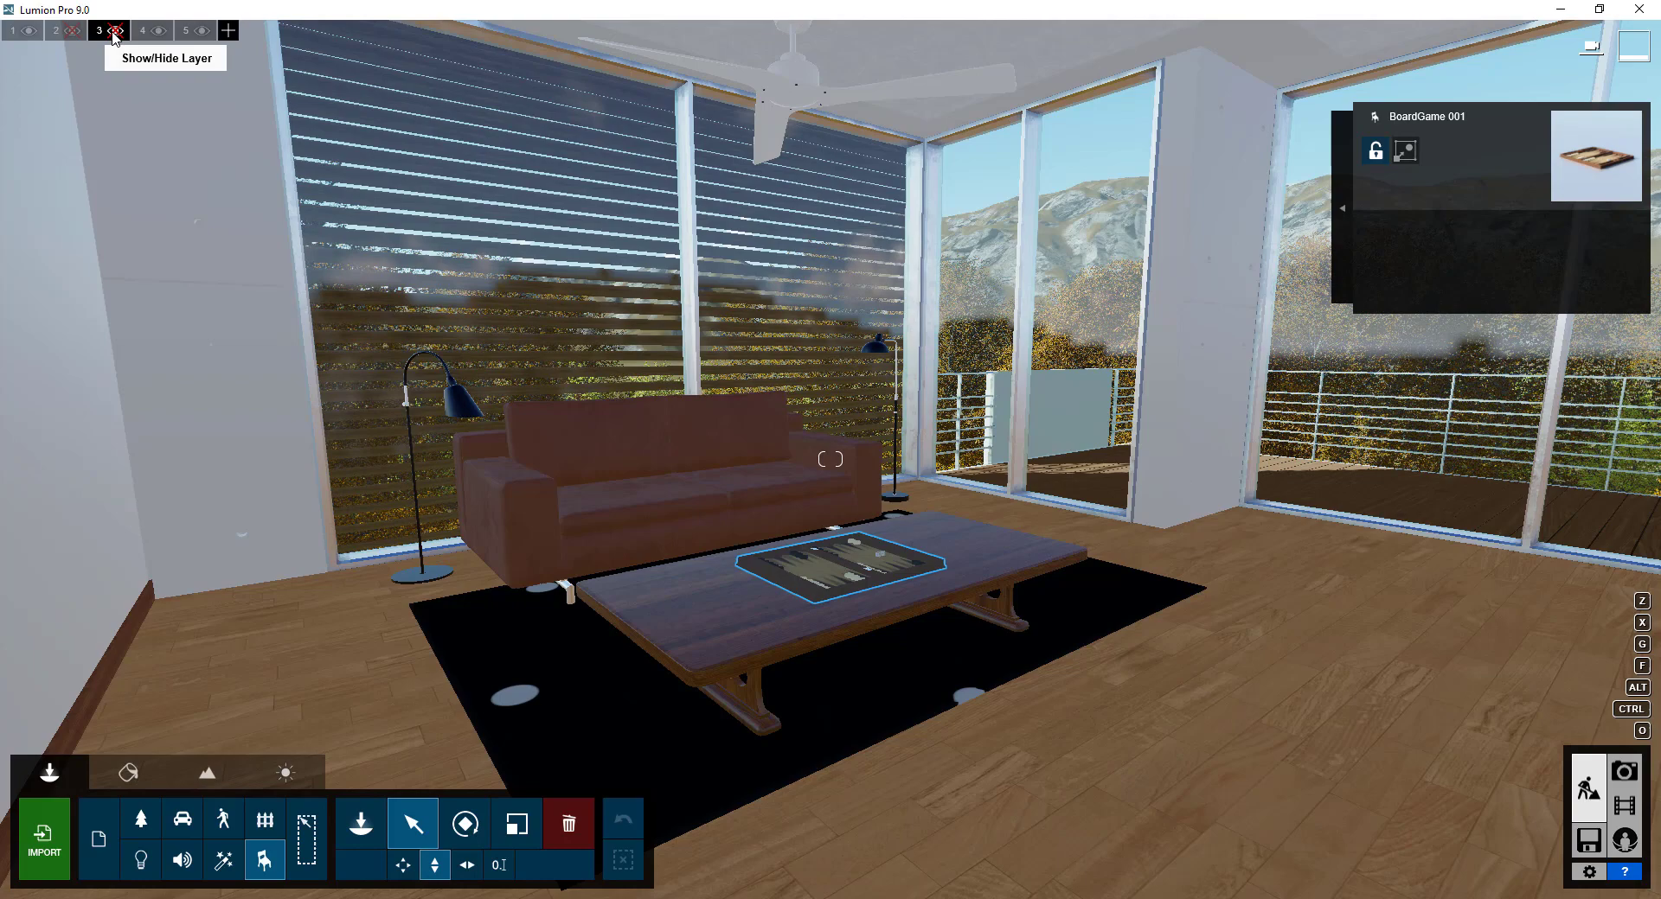
click(115, 31)
click(115, 31)
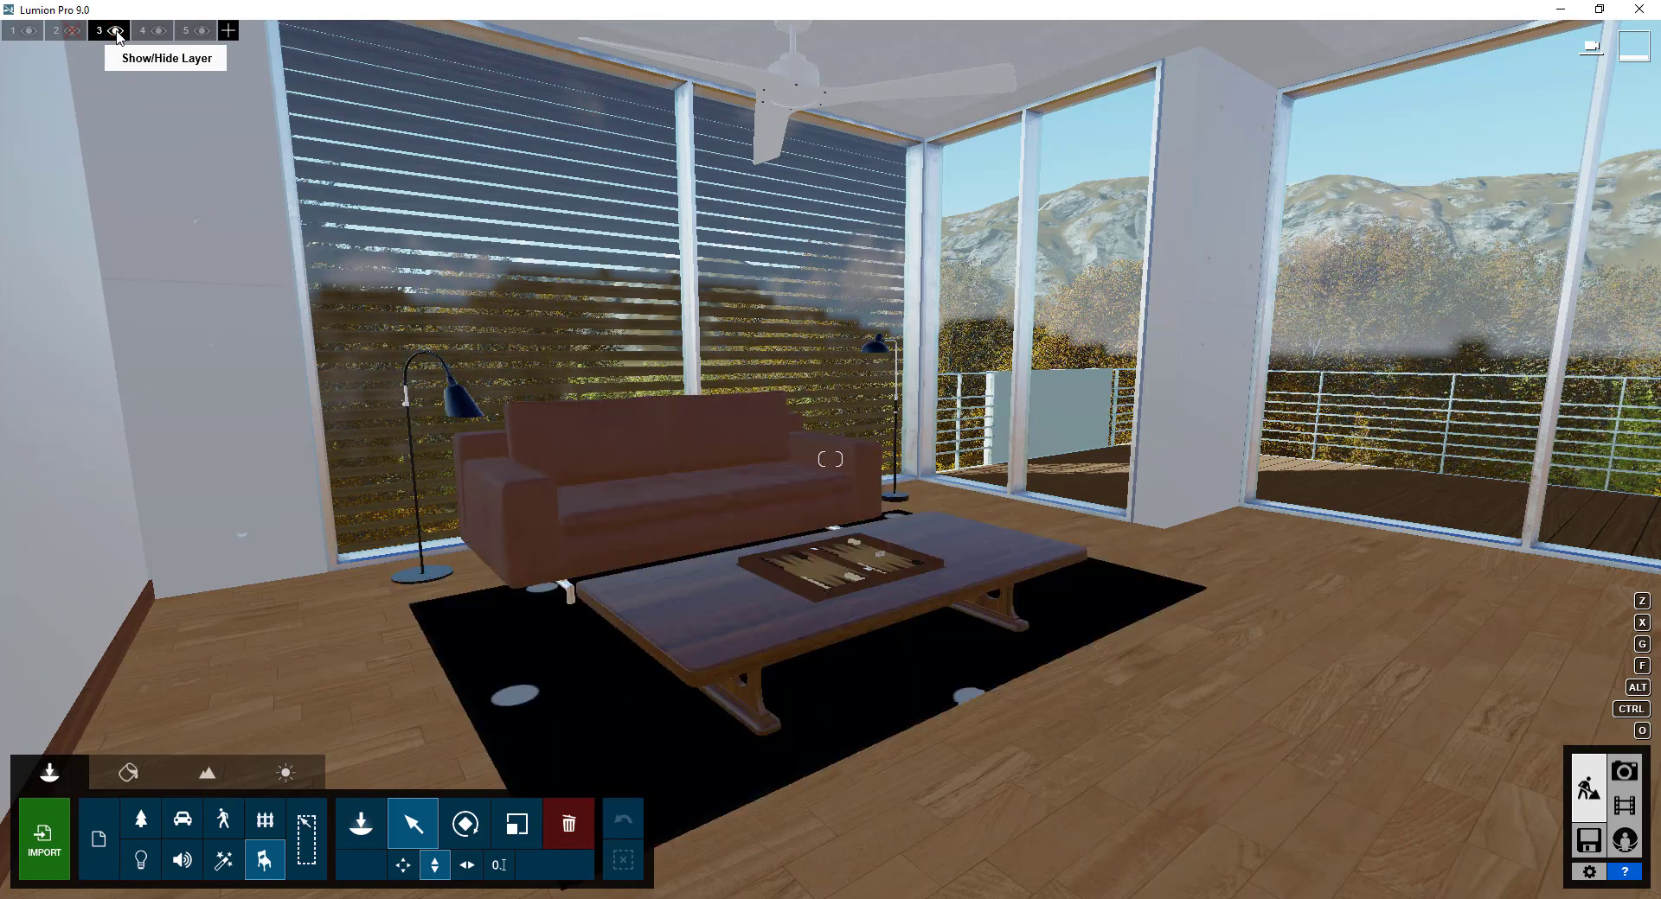
click(115, 31)
click(115, 31)
click(115, 31)
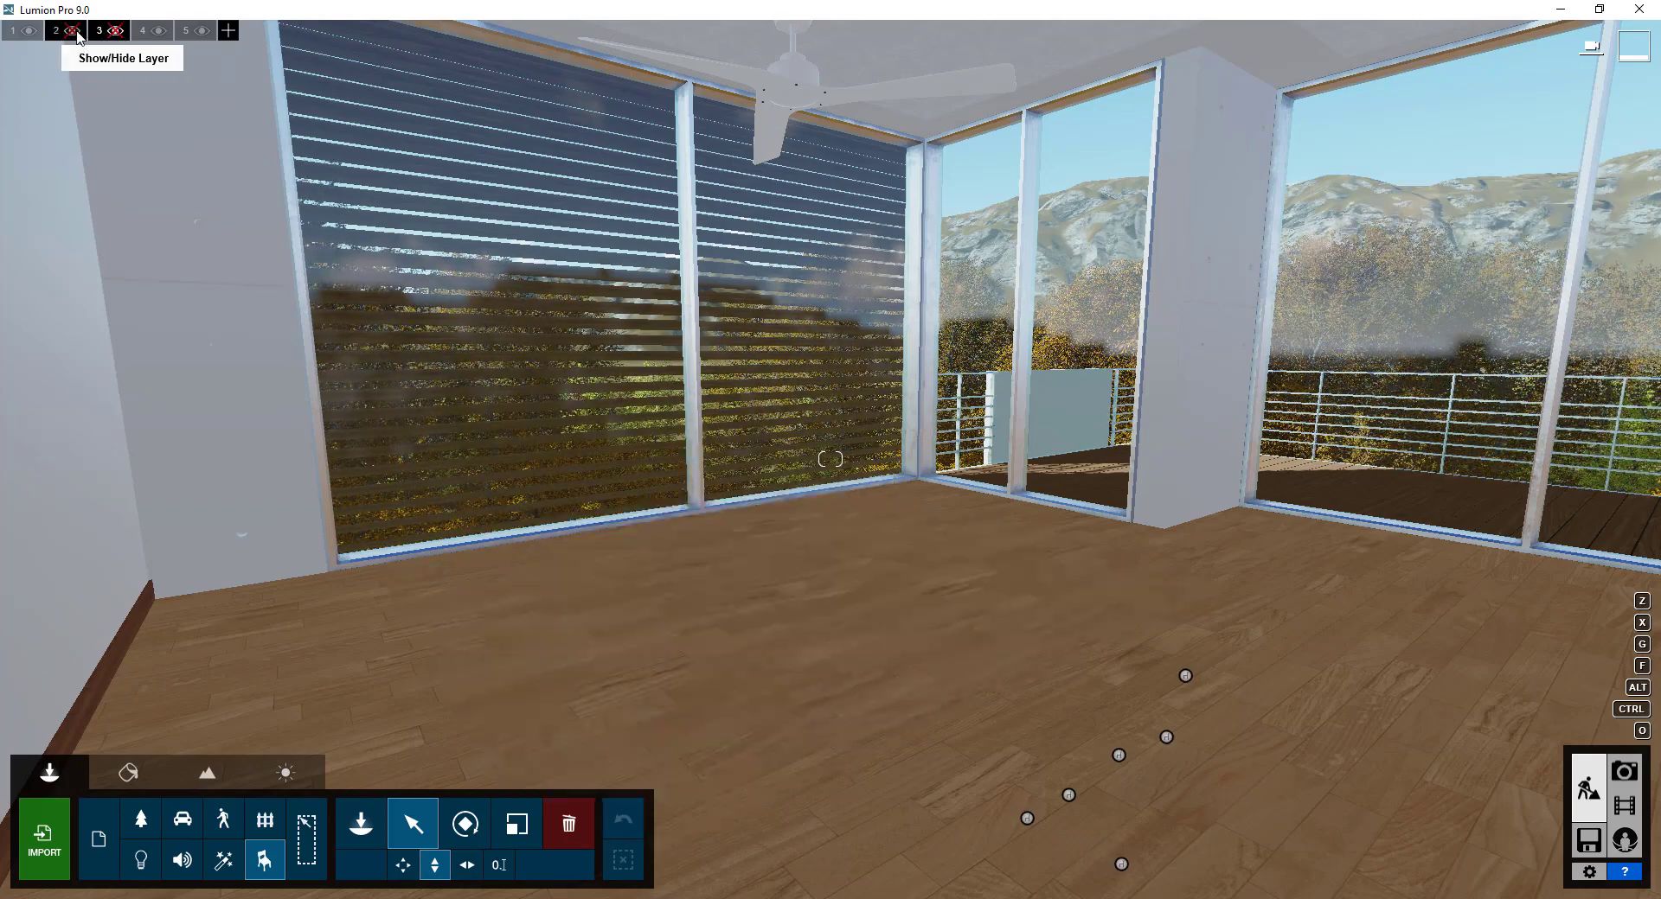
- Compare both designs by showing and hiding the Option 1 and Option 3 layers, ending with only Option 3 shown
click(74, 31)
click(75, 31)
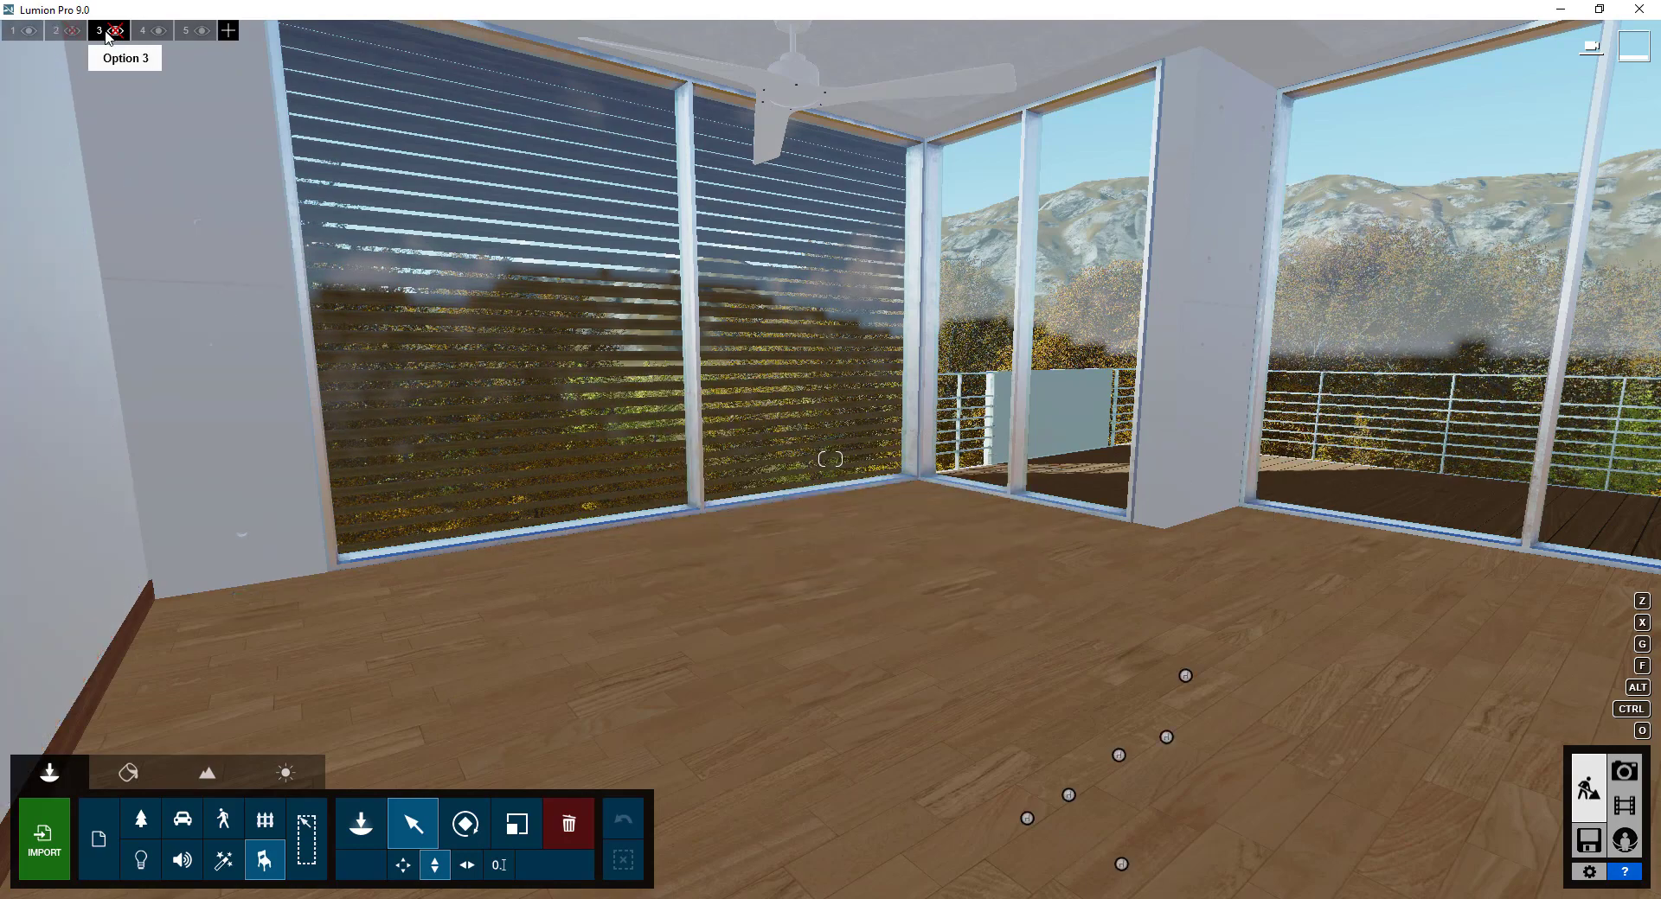
click(115, 31)
click(71, 32)
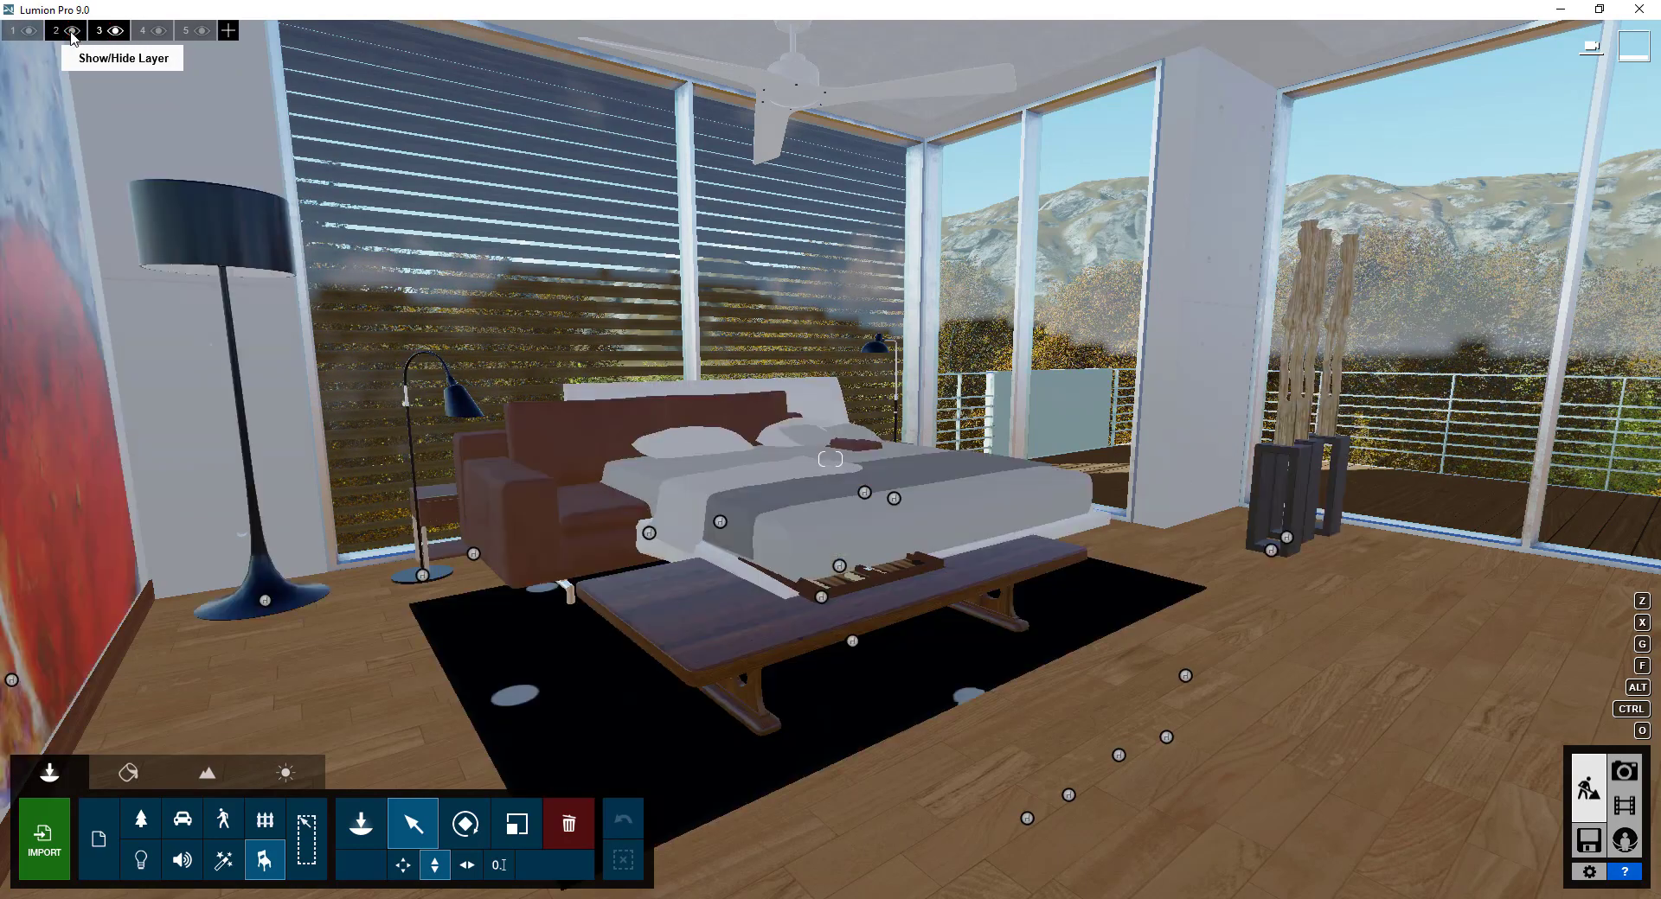
click(71, 32)
click(115, 31)
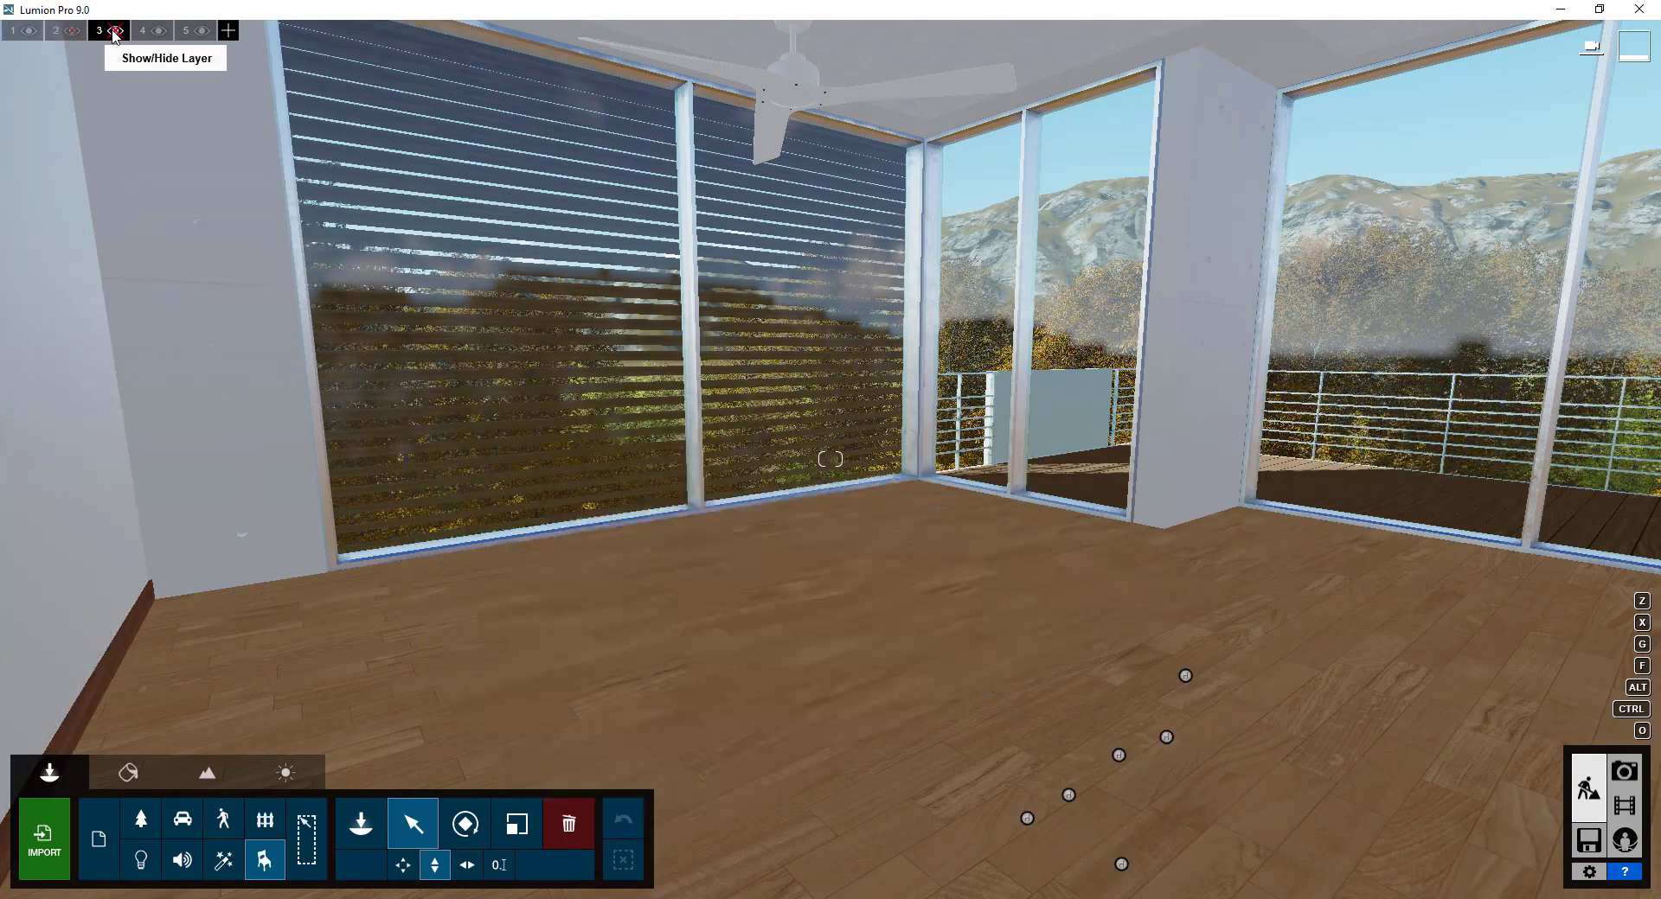
click(115, 31)
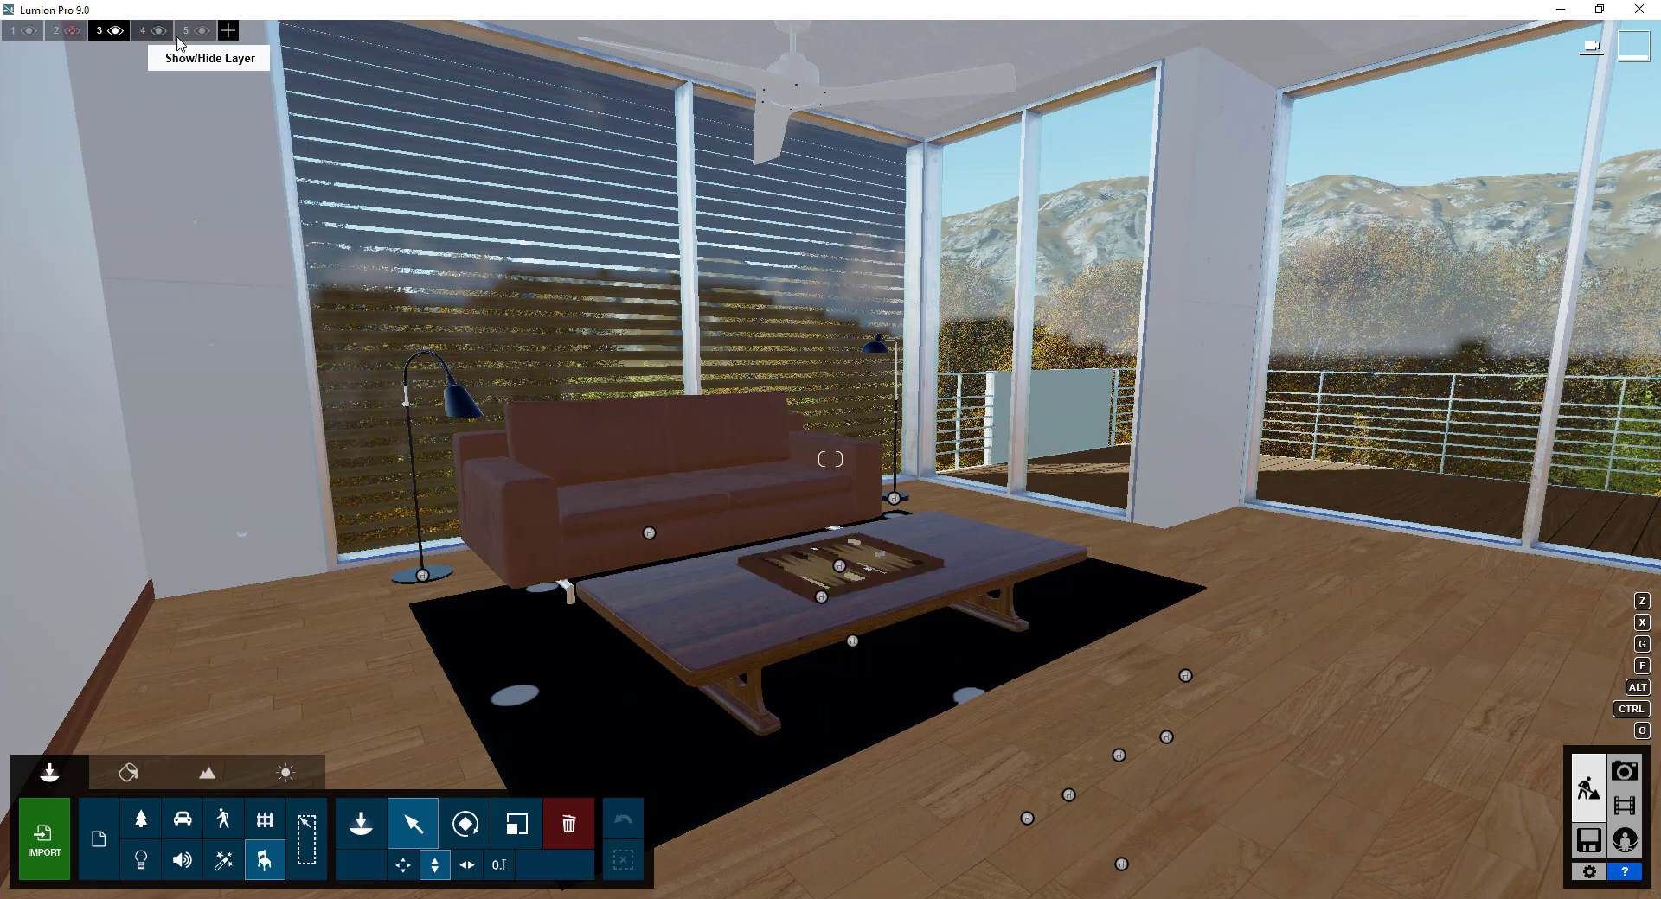